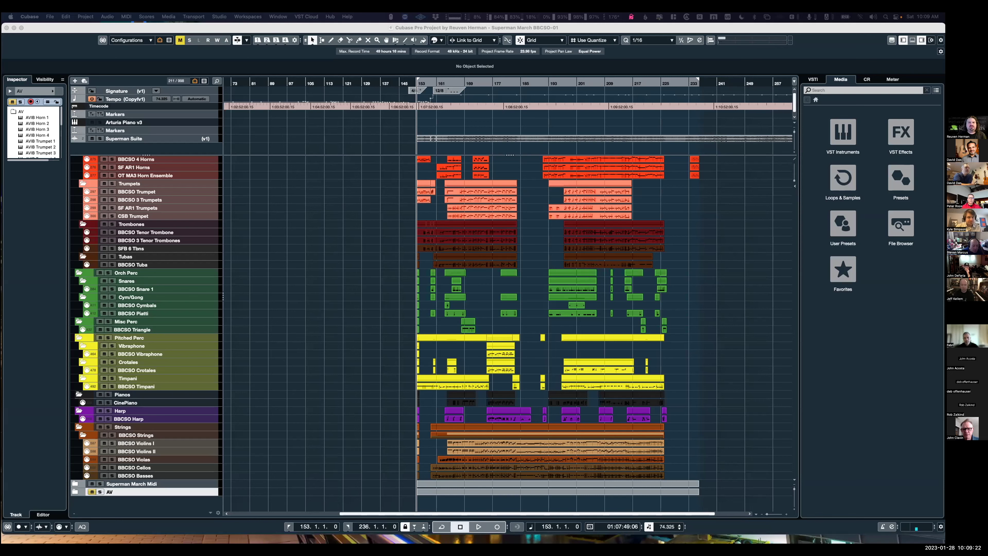
Switch to the Superman Suite Score and Mockup tasks spreadsheet in Chrome, enlarge its window and show the Tempo Map, notation and Mockup rows.
{"action": "key", "text": "super+Tab"}
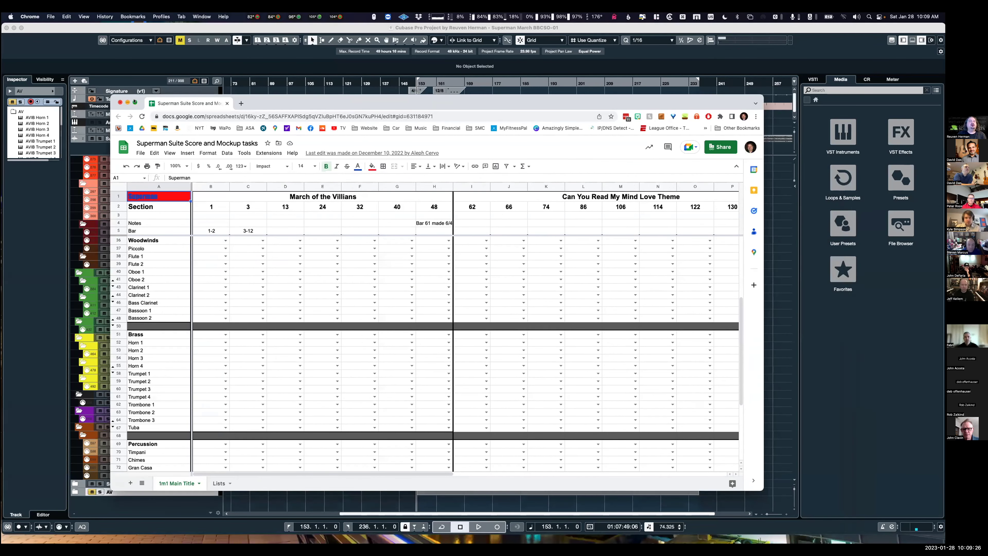
{"action": "left_click", "coordinate": [135, 102]}
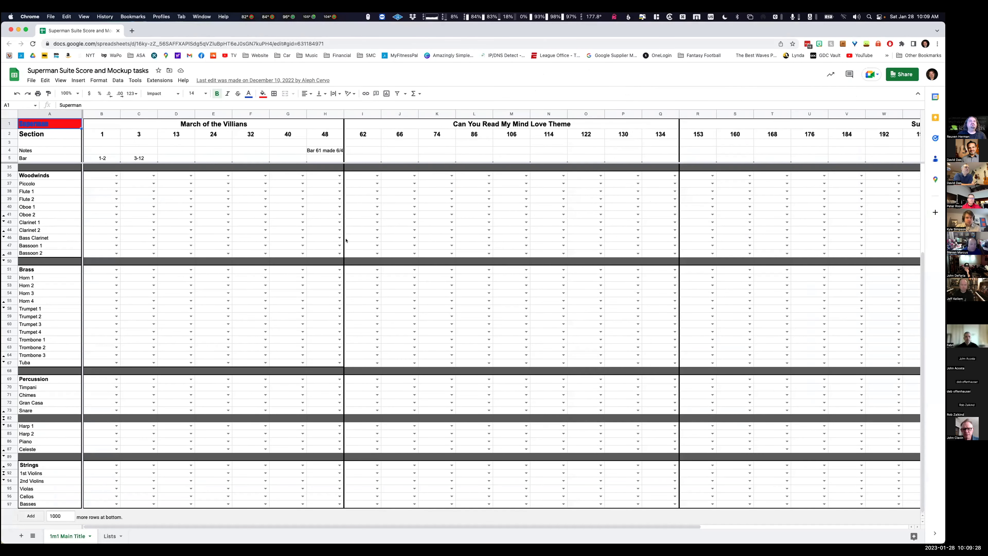
{"action": "scroll", "coordinate": [330, 239], "scroll_direction": "right", "scroll_amount": 5}
{"action": "scroll", "coordinate": [324, 237], "scroll_direction": "left", "scroll_amount": 5}
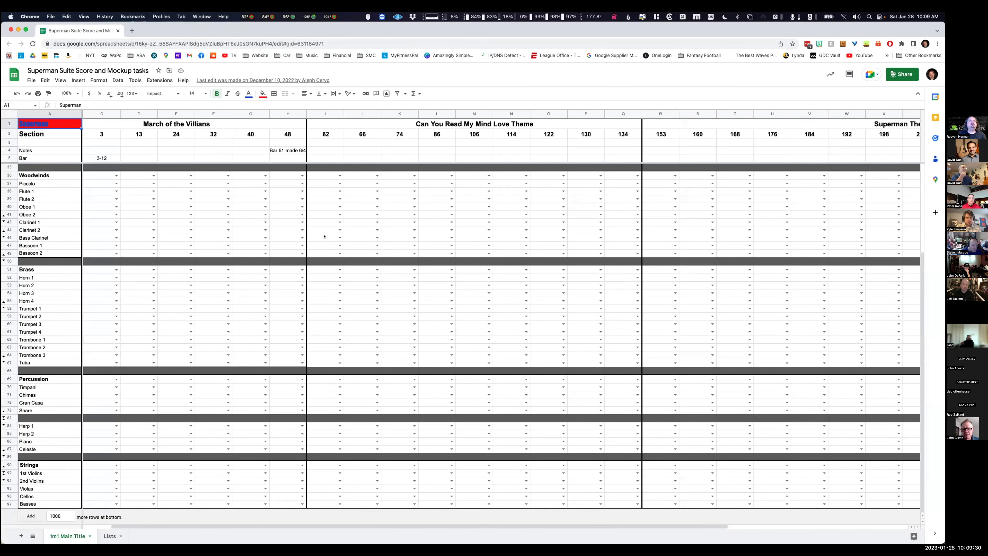
{"action": "scroll", "coordinate": [317, 239], "scroll_direction": "up", "scroll_amount": 3}
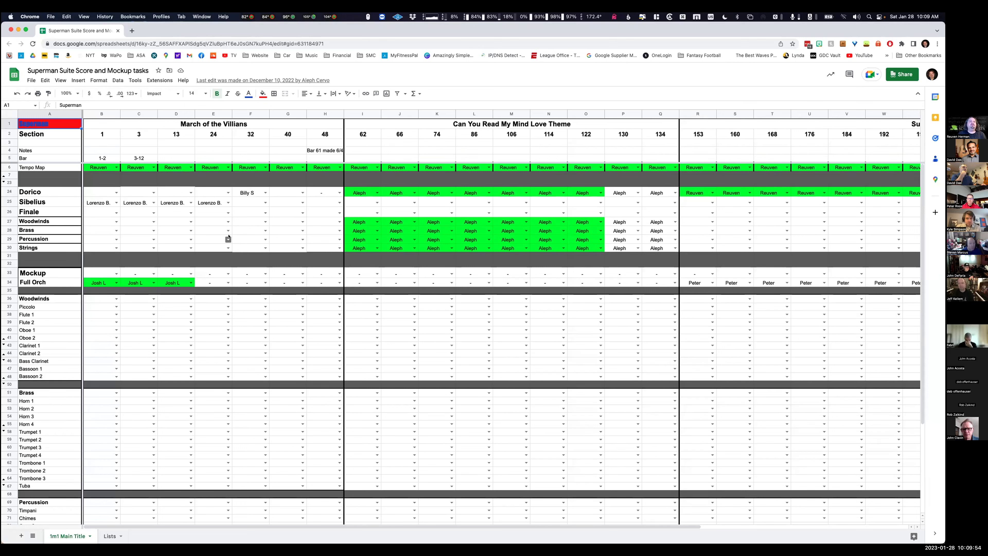
Look through the assignee choices for the Finale row at bar 40 without assigning anyone.
{"action": "left_click", "coordinate": [302, 213]}
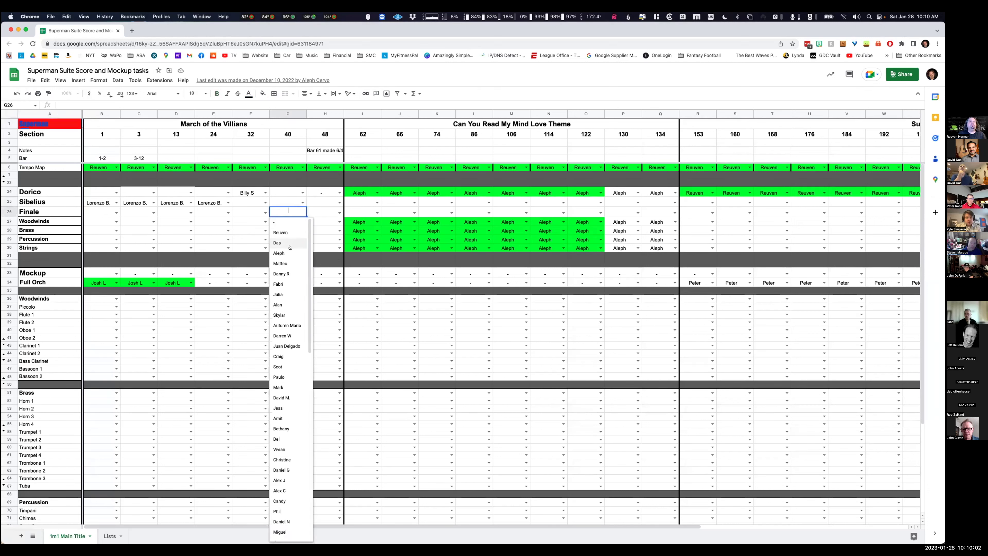
{"action": "scroll", "coordinate": [288, 252], "scroll_direction": "down", "scroll_amount": 6}
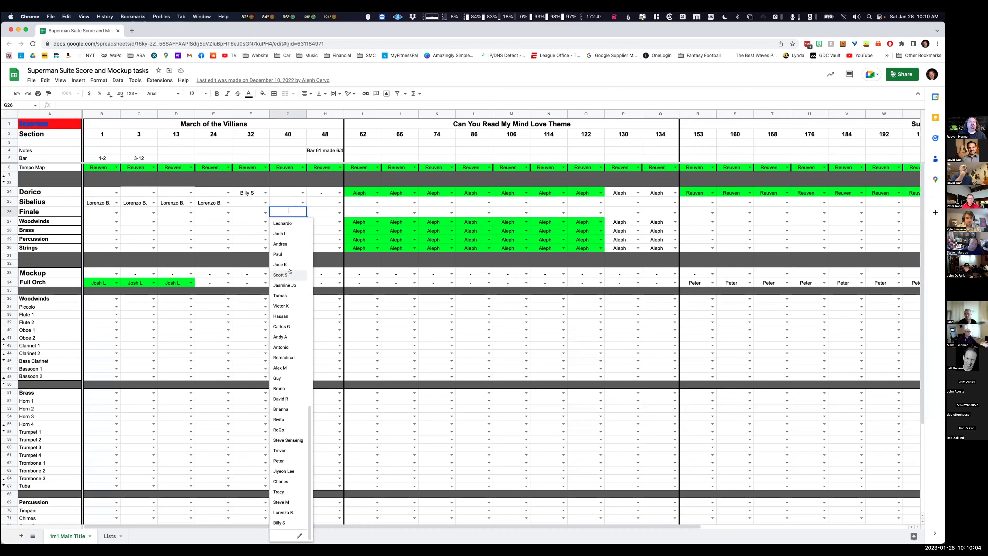
{"action": "scroll", "coordinate": [288, 273], "scroll_direction": "up", "scroll_amount": 10}
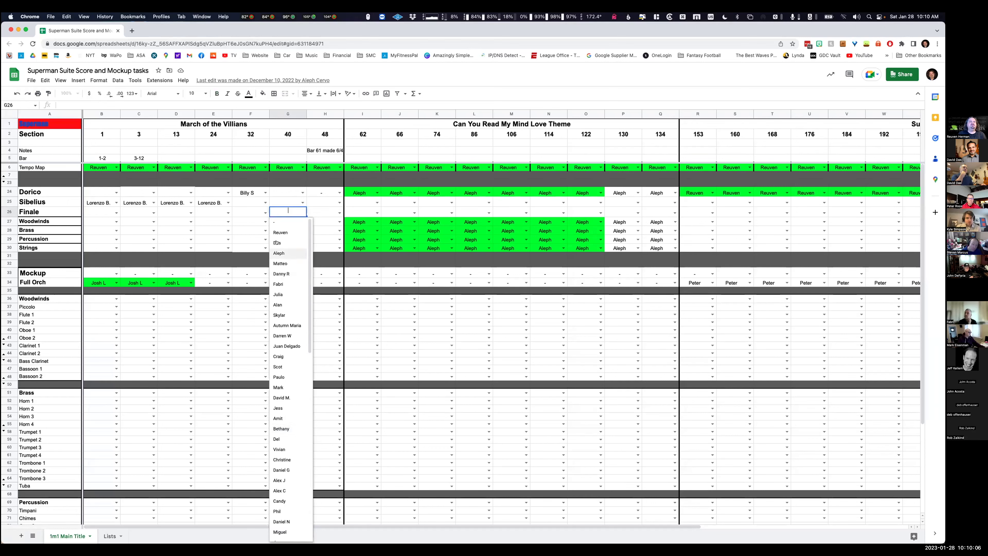
{"action": "left_click", "coordinate": [256, 212]}
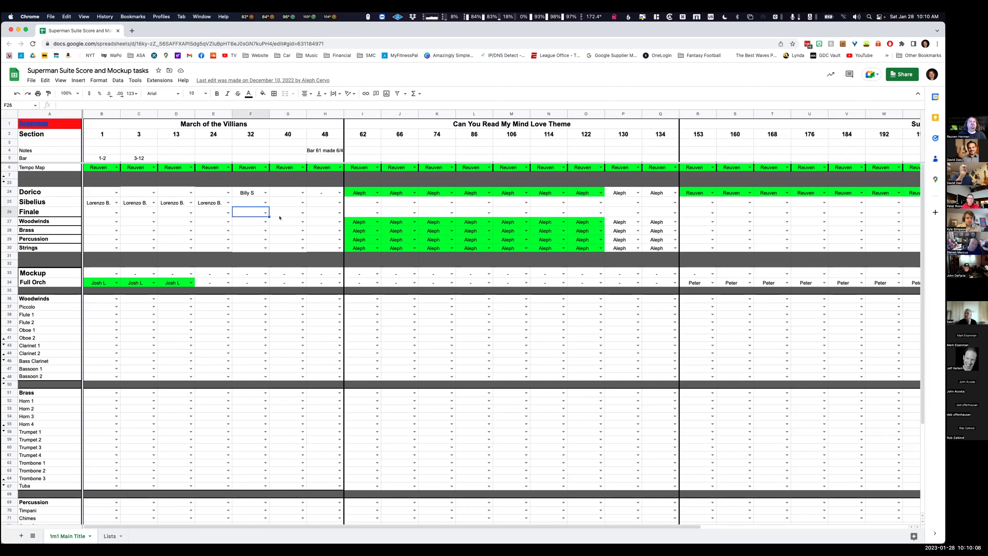
Assign a team member to the Full Orch mockup at bar 216 of the Superman Theme.
{"action": "scroll", "coordinate": [271, 242], "scroll_direction": "right", "scroll_amount": 8}
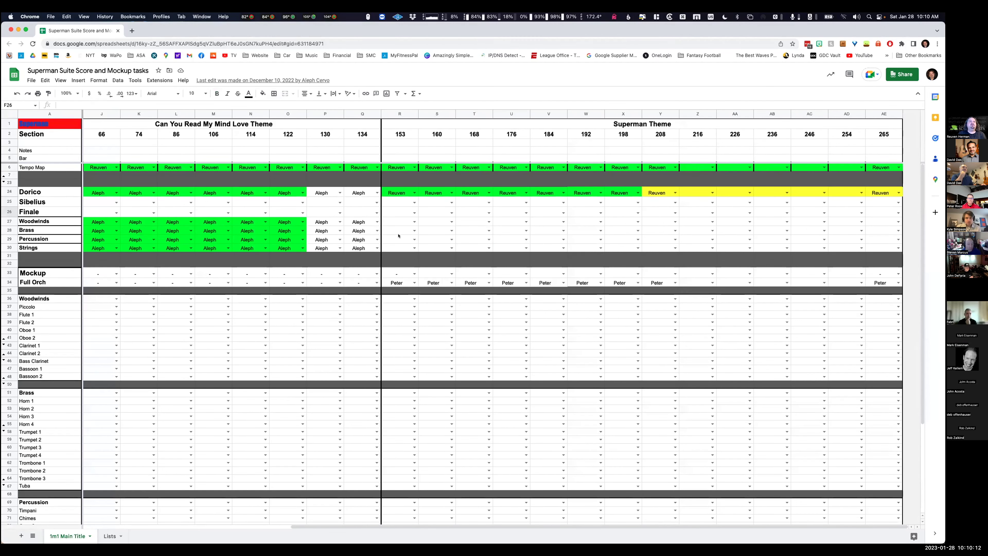
{"action": "left_click", "coordinate": [414, 281]}
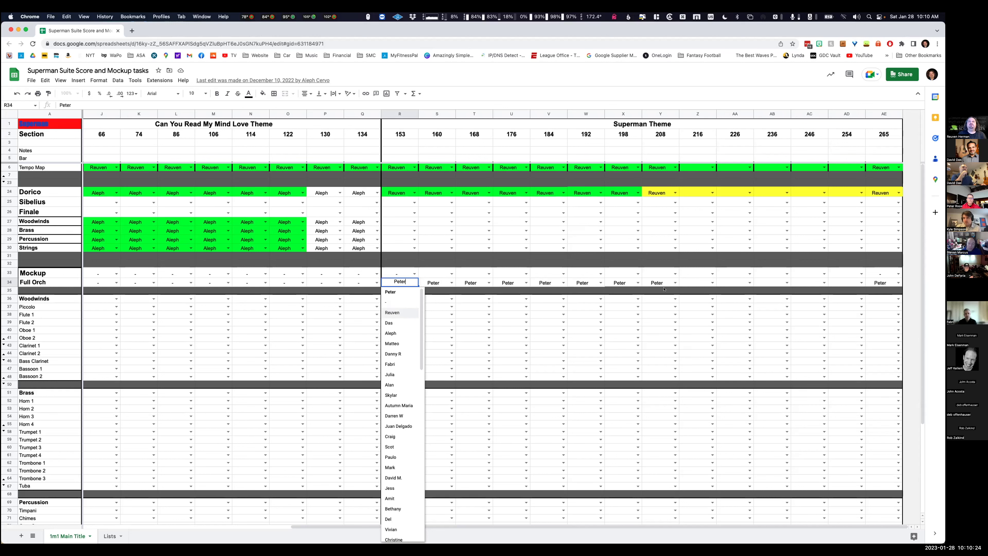
{"action": "left_click", "coordinate": [688, 282]}
{"action": "left_click", "coordinate": [712, 282]}
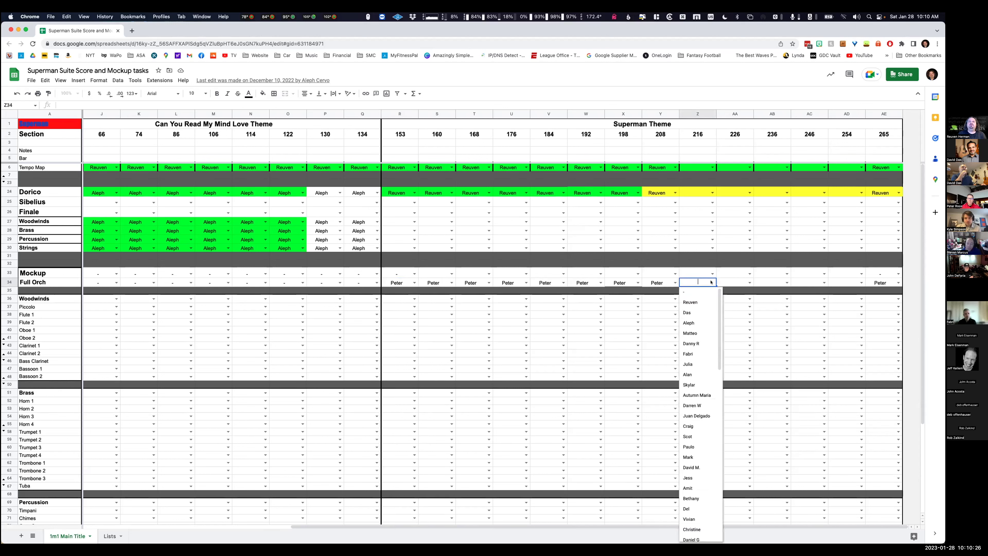
{"action": "left_click", "coordinate": [695, 301]}
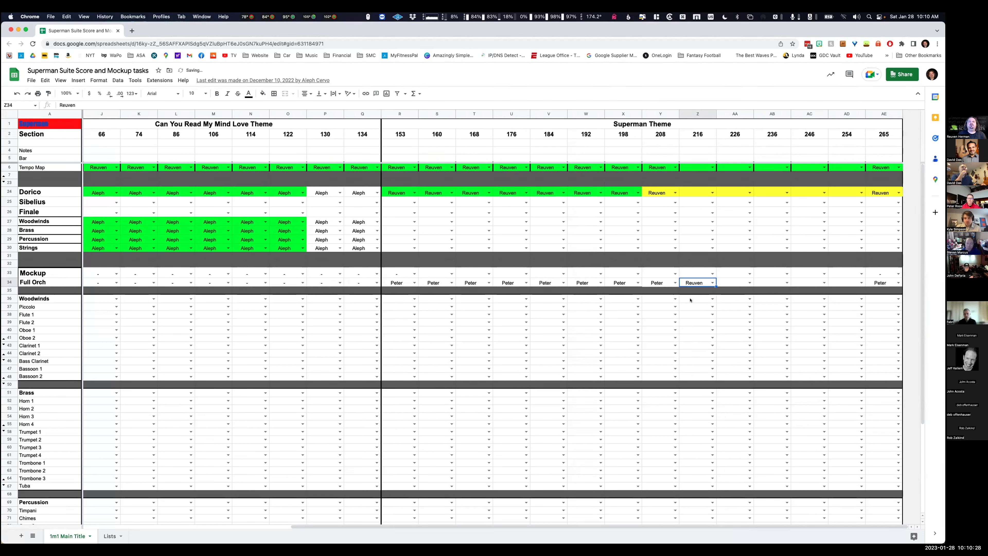
{"action": "left_click", "coordinate": [696, 300]}
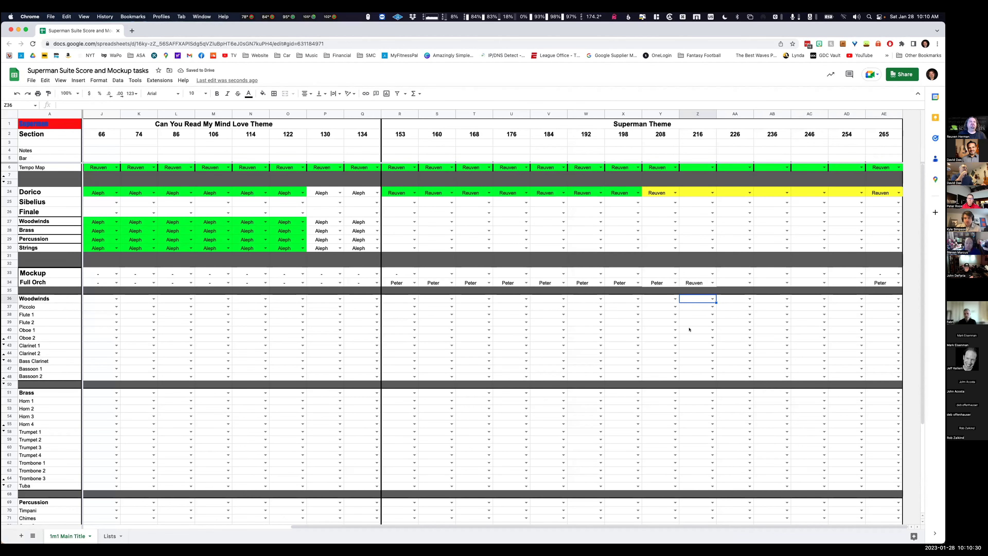
Replace the assignee in the Full Orch mockup cell at bar 216 with the "-" option.
{"action": "scroll", "coordinate": [689, 330], "scroll_direction": "down", "scroll_amount": 3}
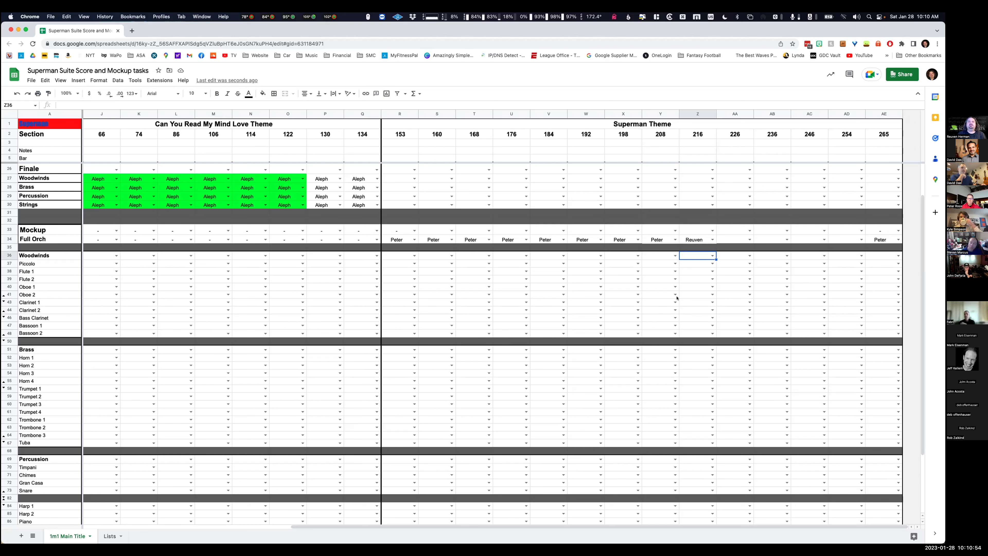
{"action": "scroll", "coordinate": [652, 301], "scroll_direction": "left", "scroll_amount": 8}
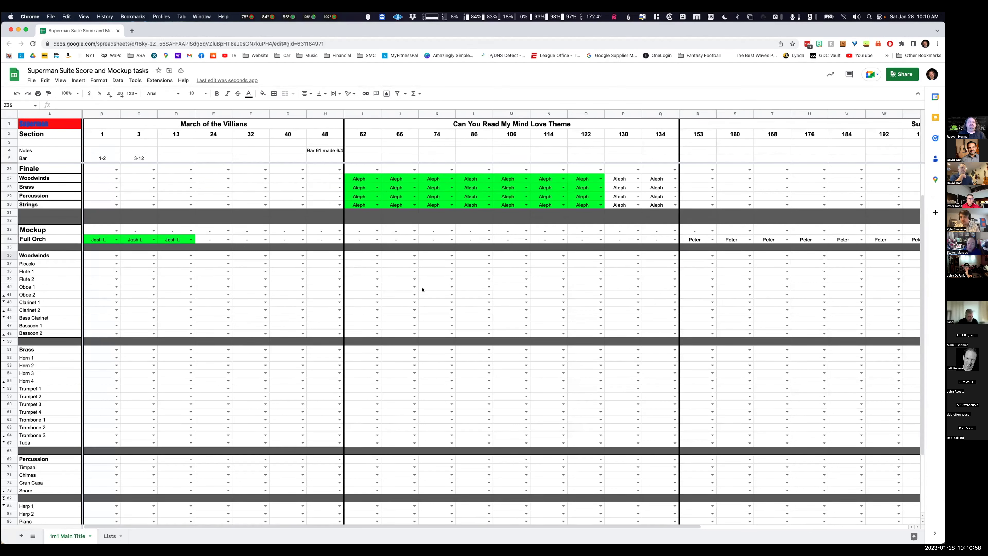
{"action": "scroll", "coordinate": [423, 289], "scroll_direction": "right", "scroll_amount": 8}
{"action": "double_click", "coordinate": [700, 241]}
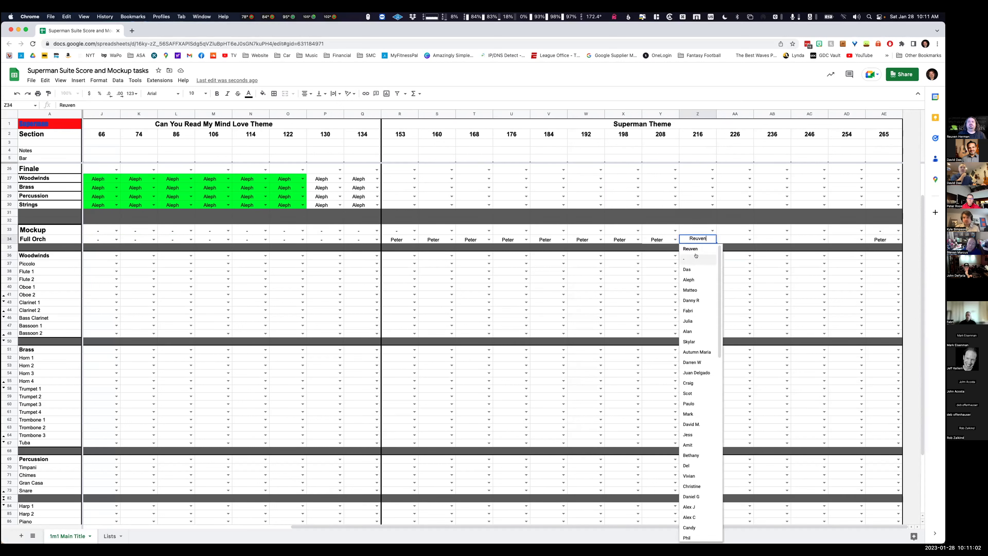
{"action": "left_click", "coordinate": [696, 258]}
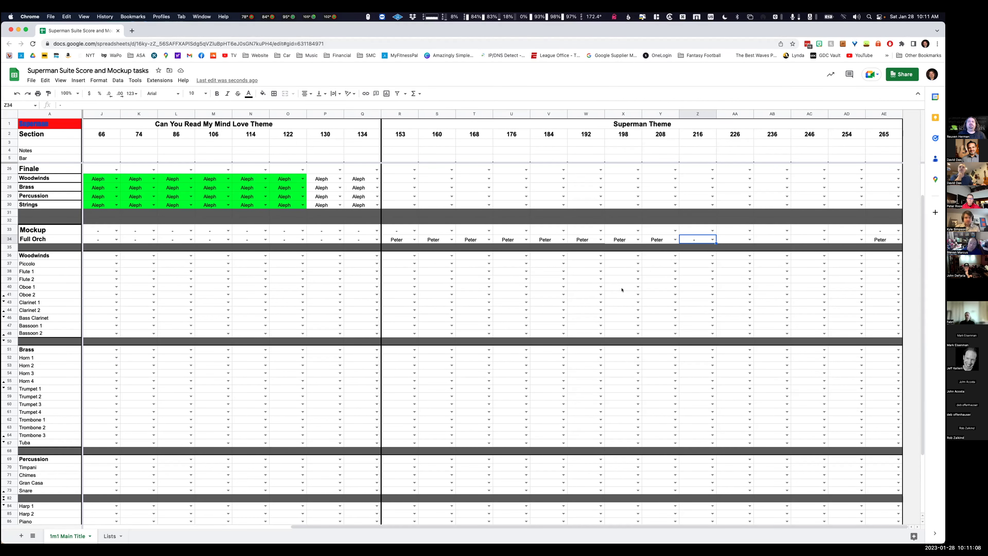
Check the Dorico row assignments at bars 208 and 198 of the Superman Theme.
{"action": "scroll", "coordinate": [622, 288], "scroll_direction": "up", "scroll_amount": 2}
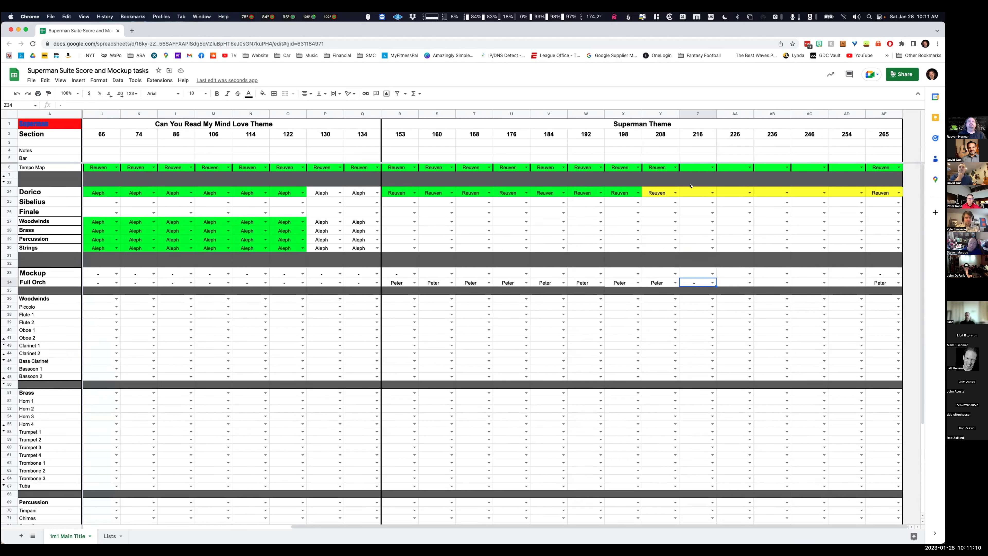
{"action": "left_click", "coordinate": [664, 192]}
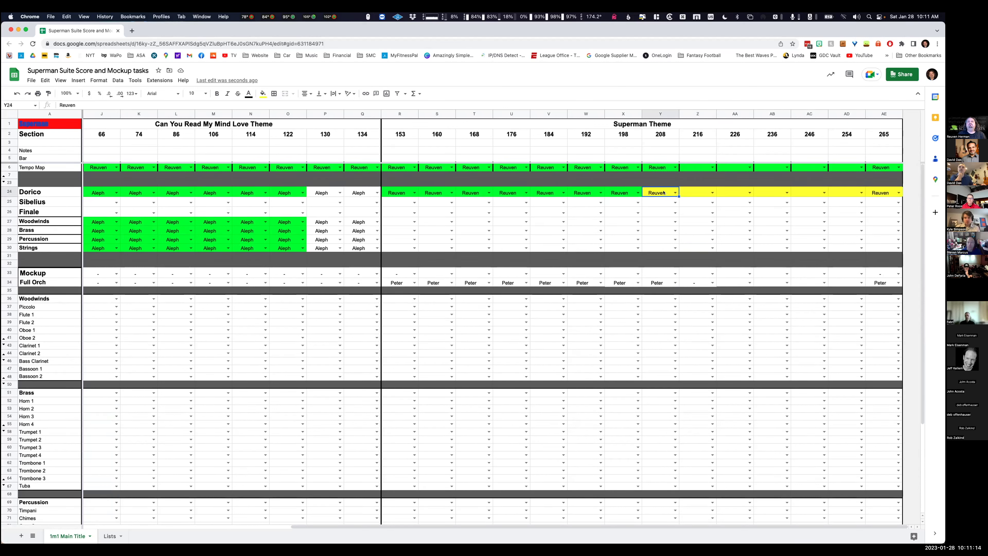
{"action": "left_click", "coordinate": [624, 192]}
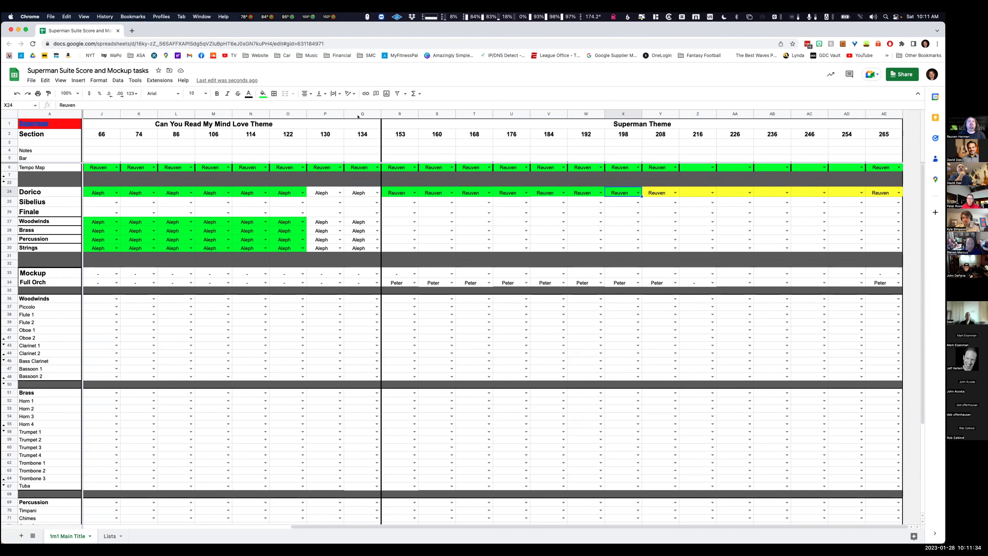
Shrink and minimize the spreadsheet window and return to the Superman March project in Cubase.
{"action": "double_click", "coordinate": [138, 24]}
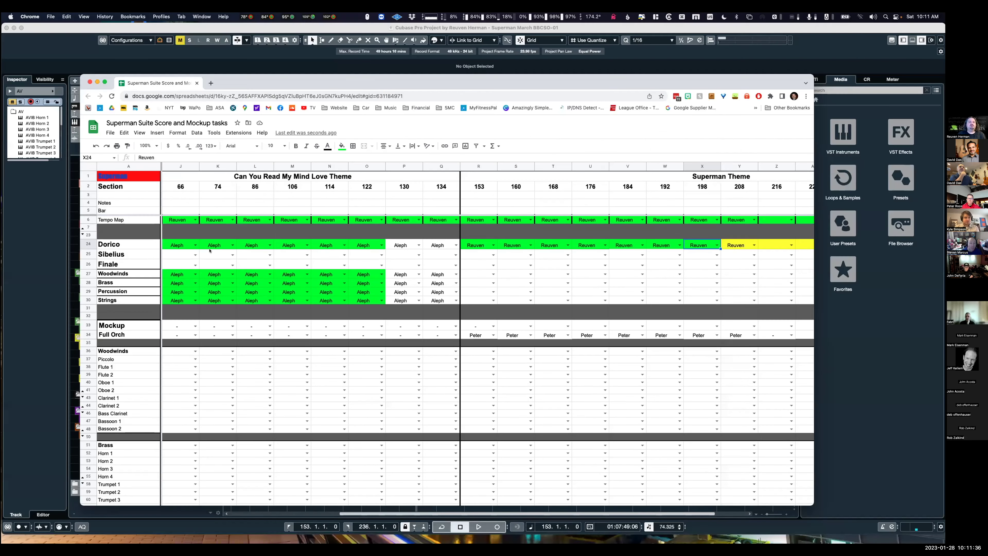
{"action": "key", "text": "super+m"}
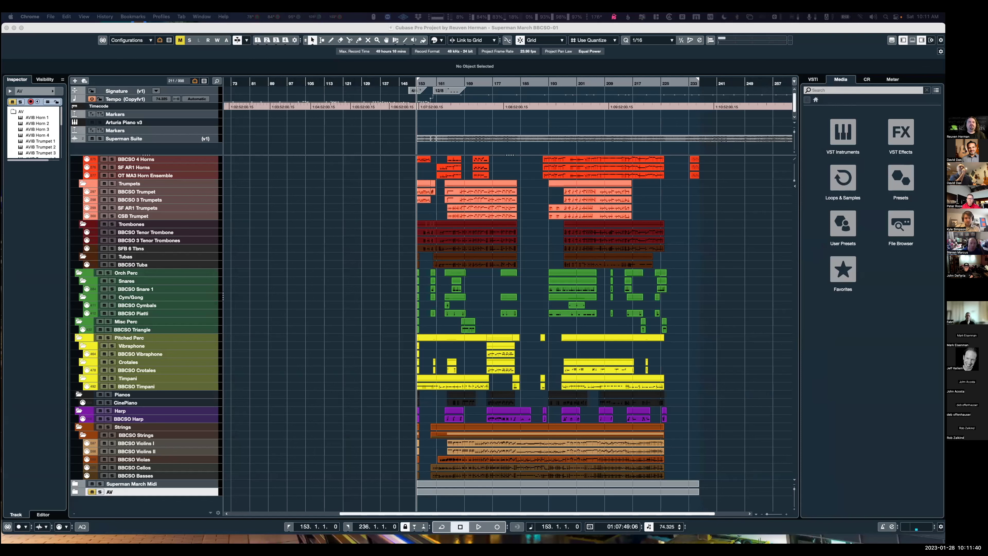
{"action": "left_click", "coordinate": [337, 281]}
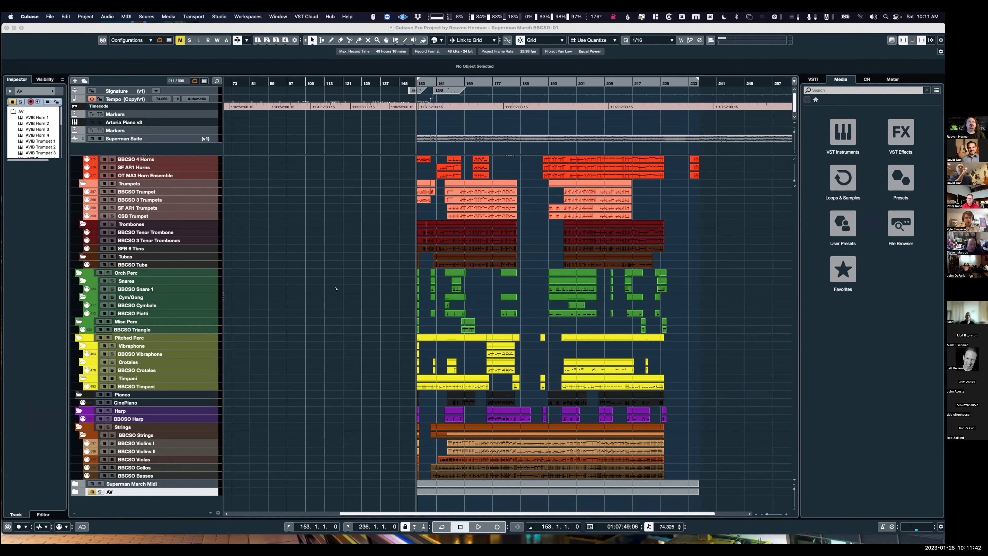
Set the locators around the whole Superman Suite audio event and move the project cursor to its start.
{"action": "scroll", "coordinate": [337, 281], "scroll_direction": "up", "scroll_amount": 10}
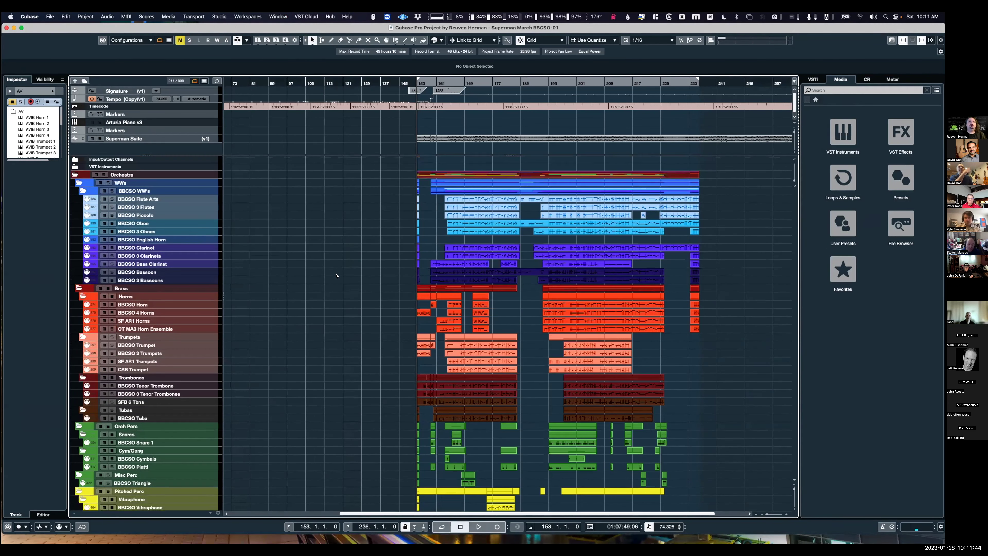
{"action": "scroll", "coordinate": [336, 235], "scroll_direction": "left", "scroll_amount": 5}
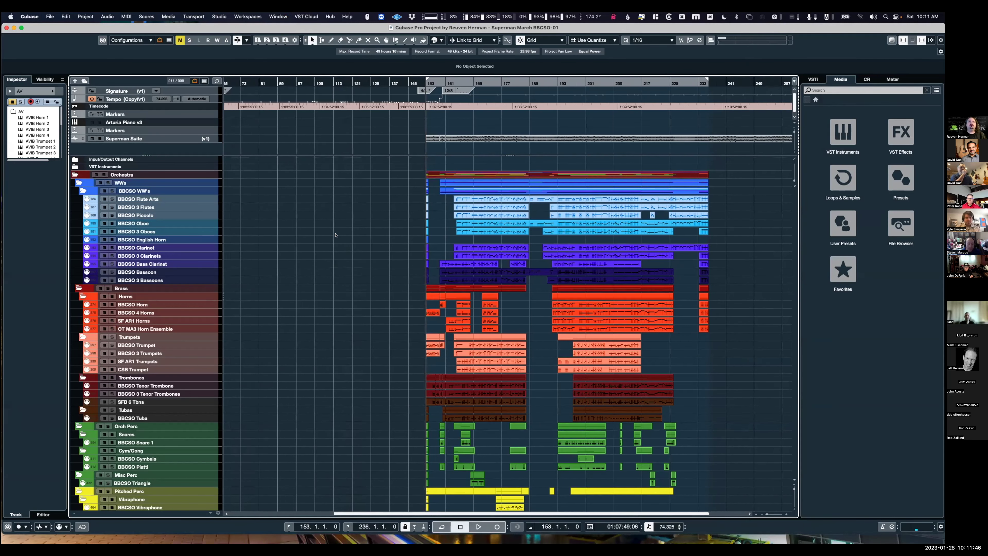
{"action": "key", "text": "g"}
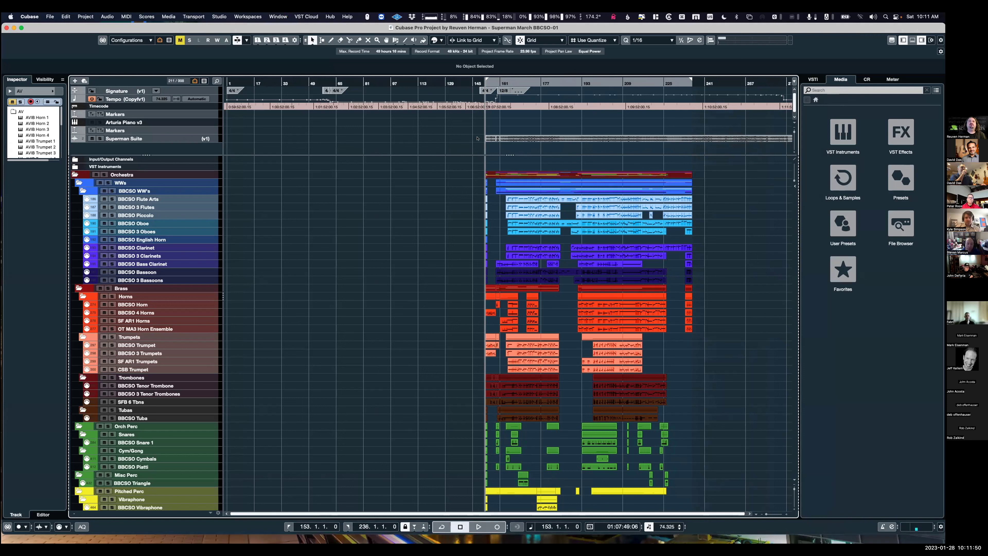
{"action": "left_click", "coordinate": [493, 141]}
{"action": "left_click_drag", "start_coordinate": [494, 144], "coordinate": [227, 151]}
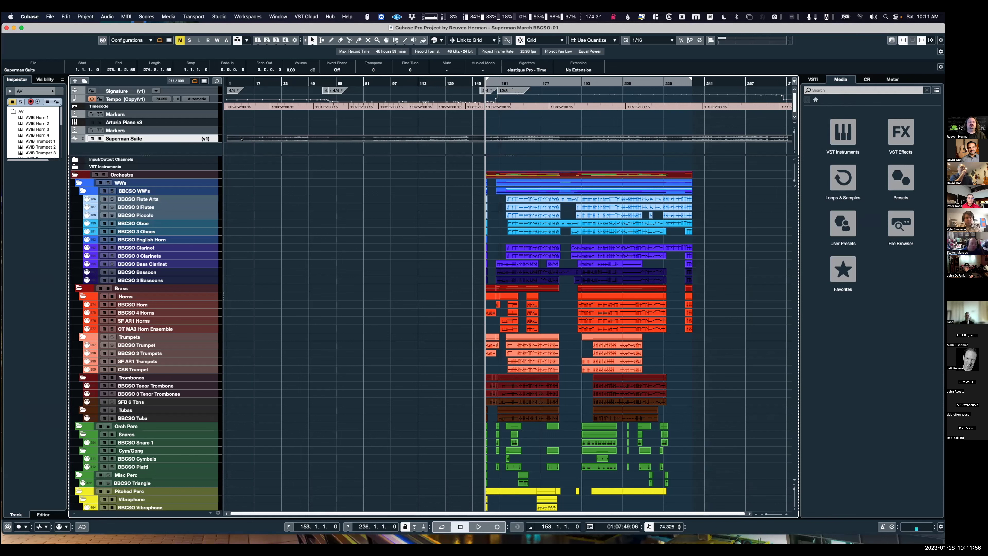
{"action": "key", "text": "p"}
{"action": "key", "text": "l"}
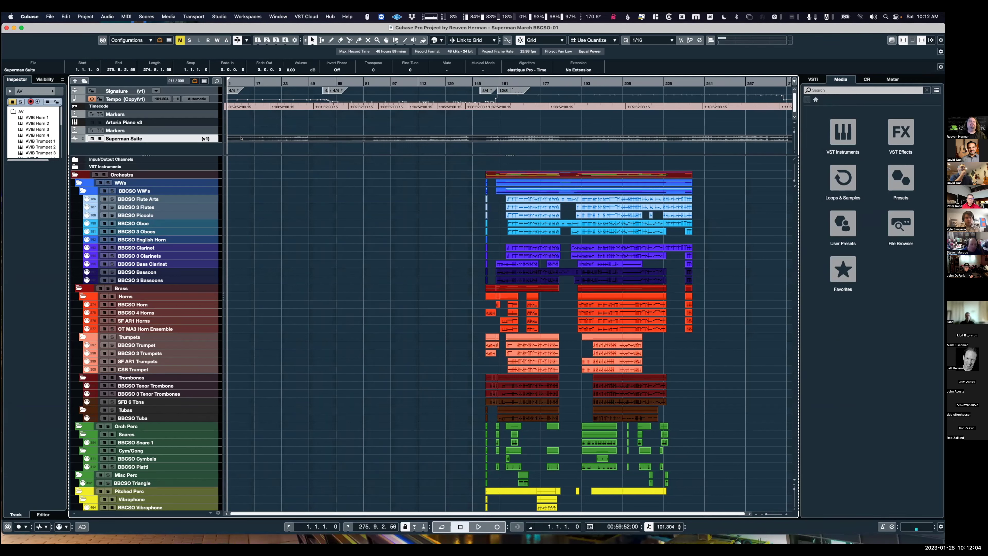
Play the opening of the Superman Suite recording, and replay it from the start with the metronome click enabled.
{"action": "key", "text": "space"}
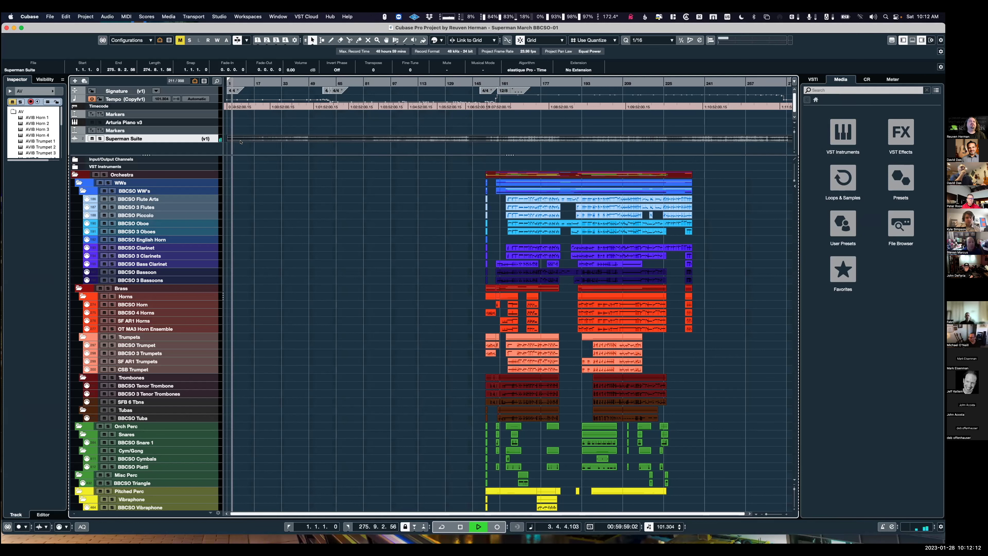
{"action": "key", "text": "space"}
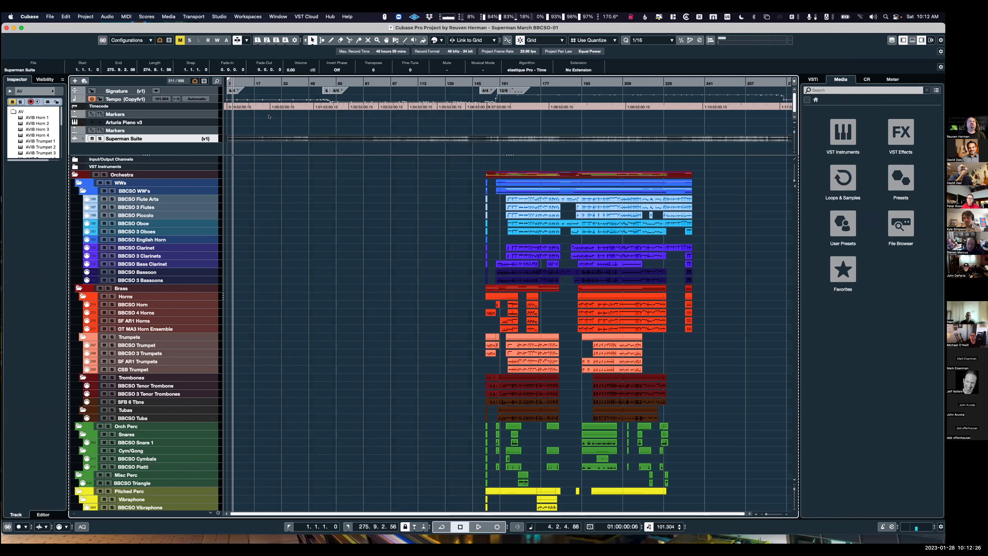
{"action": "key", "text": "Home"}
{"action": "key", "text": "c"}
{"action": "key", "text": "space"}
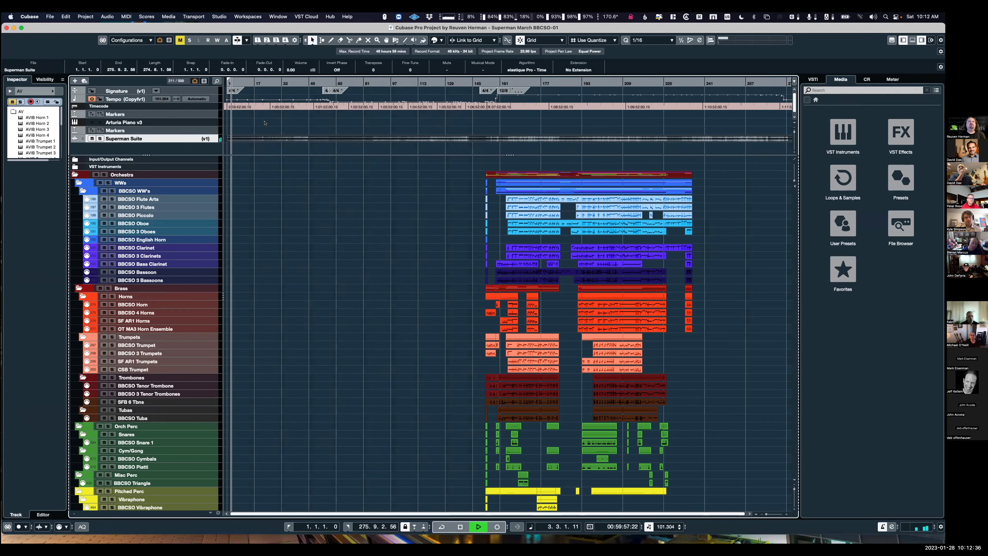
Enlarge the Tempo track, stop playback and examine the tempo curve across the opening sections of the suite.
{"action": "left_click", "coordinate": [151, 98]}
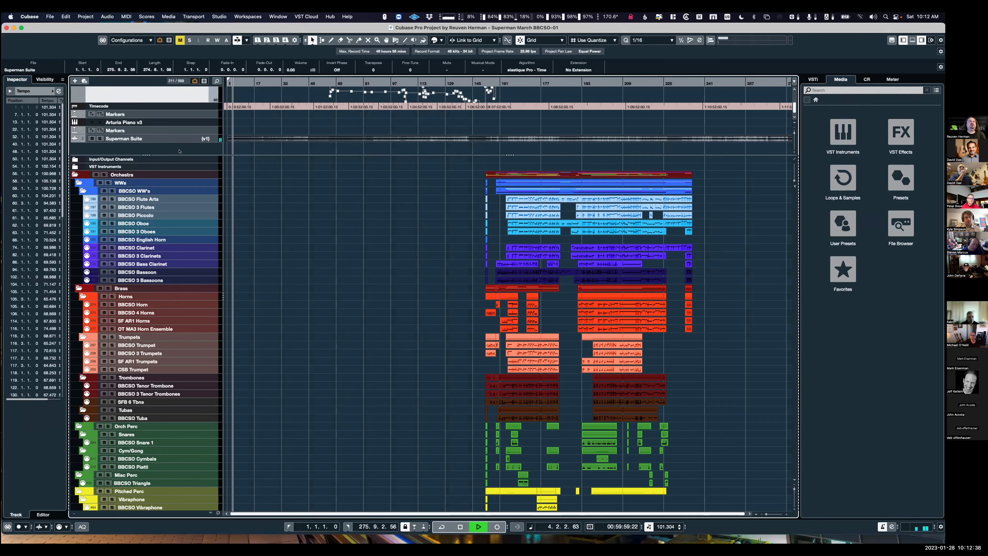
{"action": "left_click_drag", "start_coordinate": [218, 103], "coordinate": [218, 221]}
{"action": "key", "text": "h"}
{"action": "key", "text": "h"}
{"action": "key", "text": "space"}
{"action": "key", "text": "g"}
{"action": "key", "text": "g"}
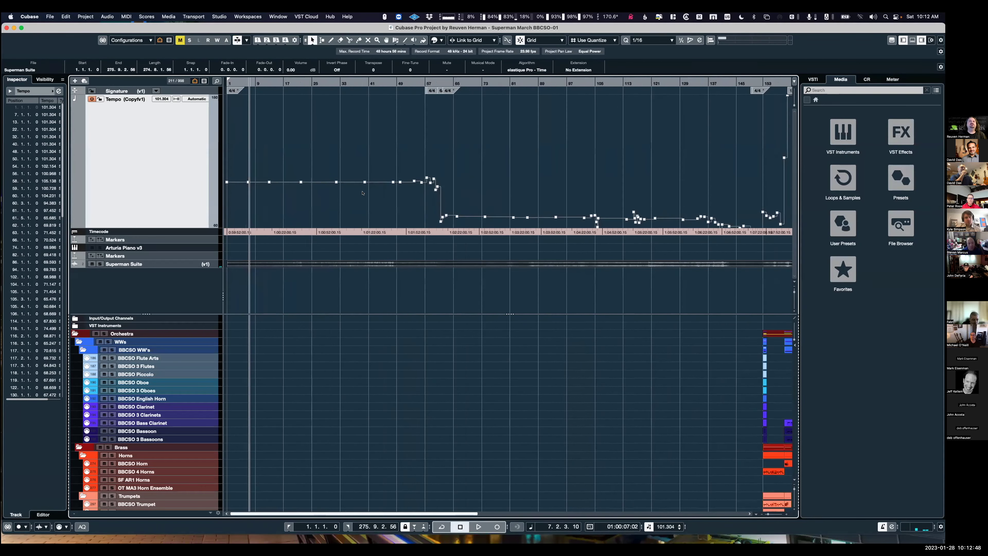
Return the Tempo track to its compact height and raise the track list divider to just below the Superman Suite track.
{"action": "key", "text": "ctrl+Up"}
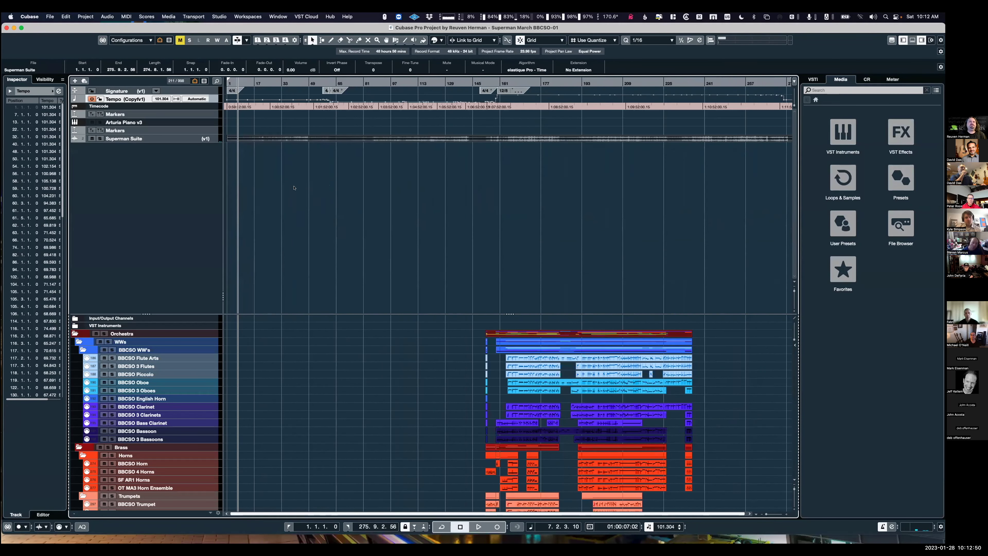
{"action": "left_click_drag", "start_coordinate": [184, 306], "coordinate": [186, 159]}
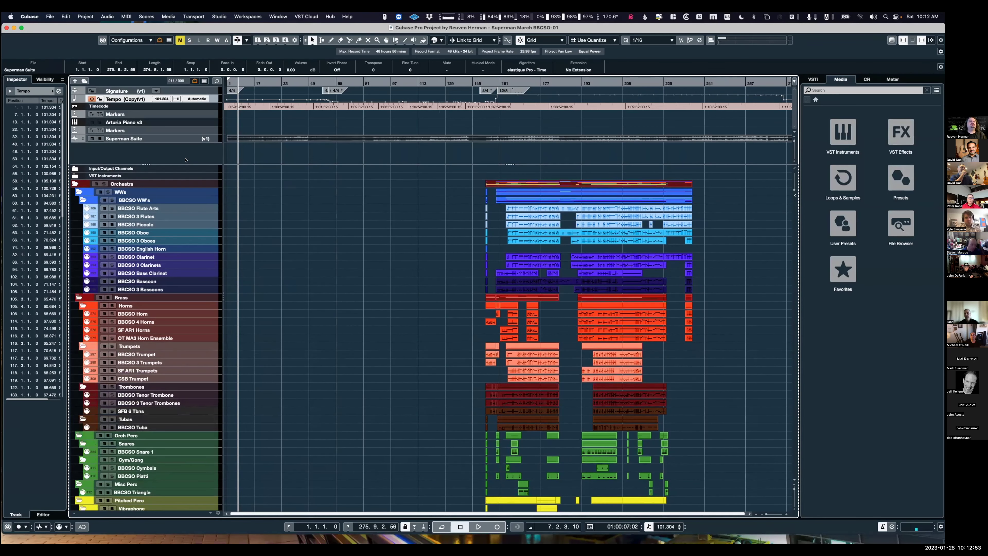
Create a new version of the Tempo track and briefly play the Superman Suite recording from the project start against it.
{"action": "left_click", "coordinate": [147, 99]}
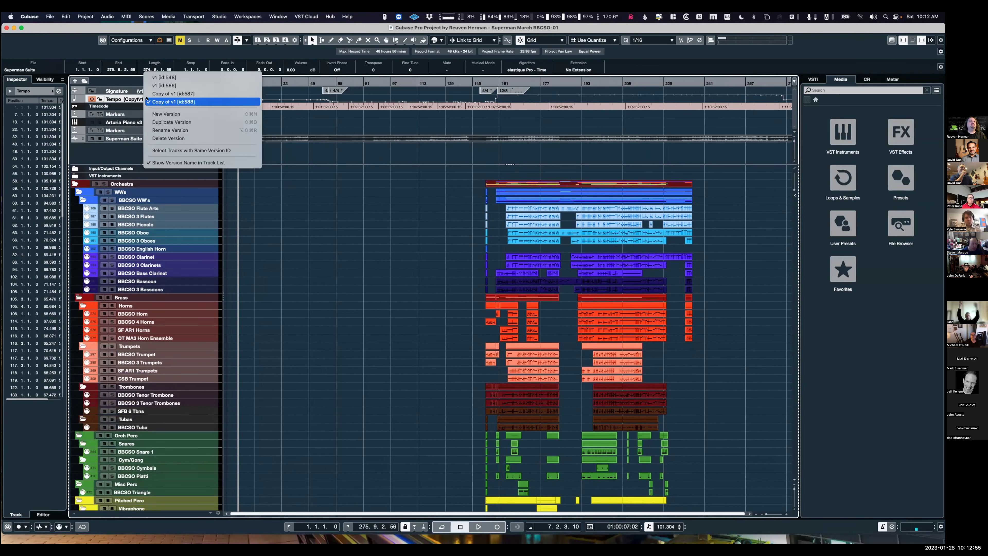
{"action": "left_click", "coordinate": [165, 113]}
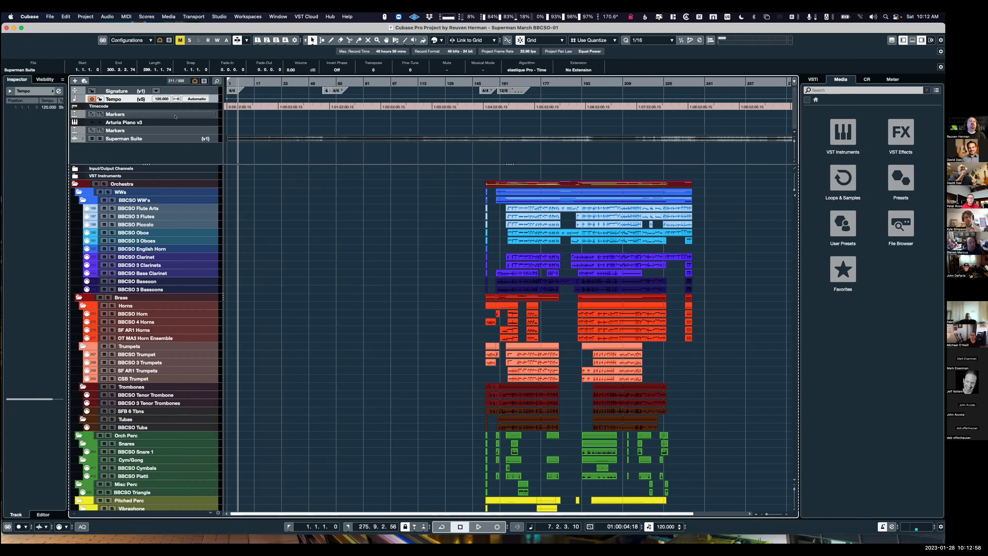
{"action": "key", "text": "comma"}
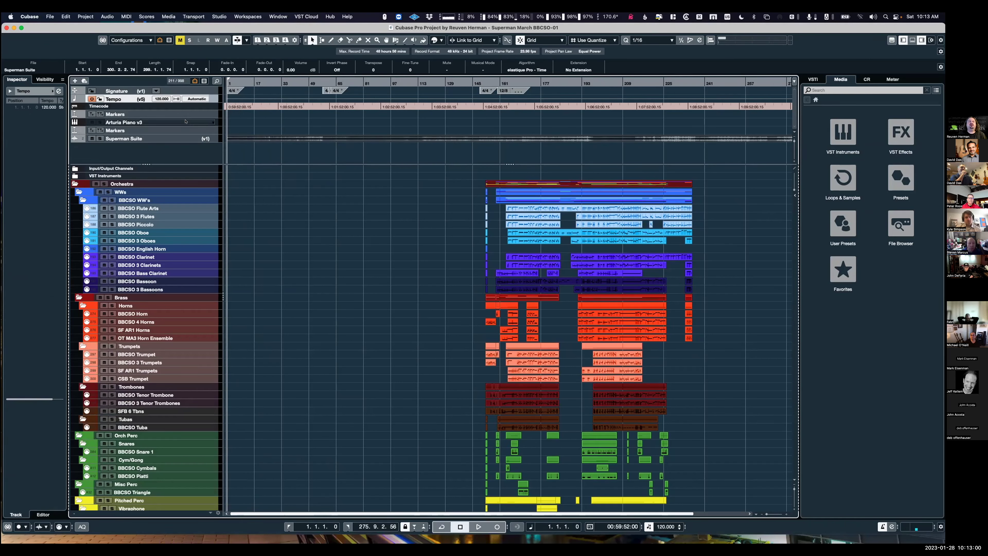
{"action": "key", "text": "space"}
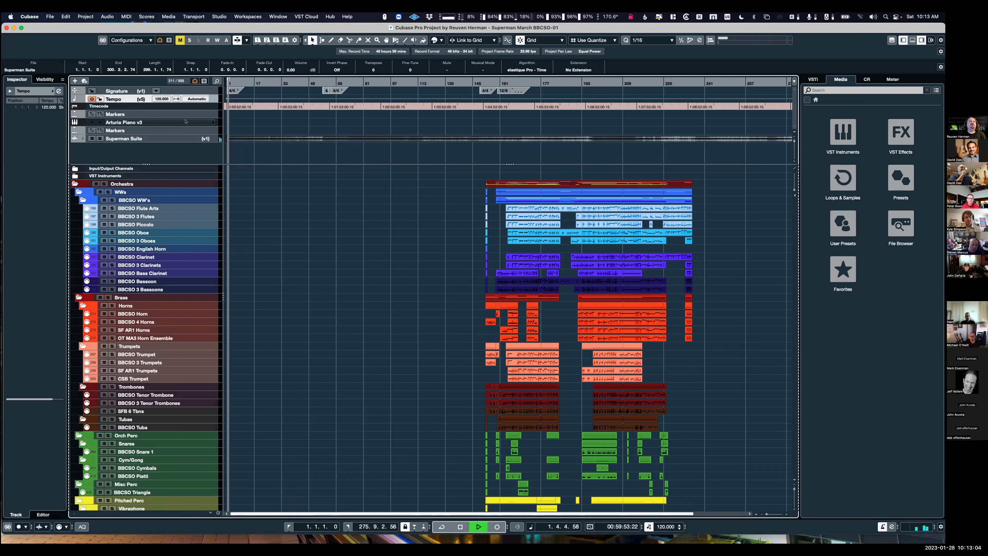
{"action": "key", "text": "space"}
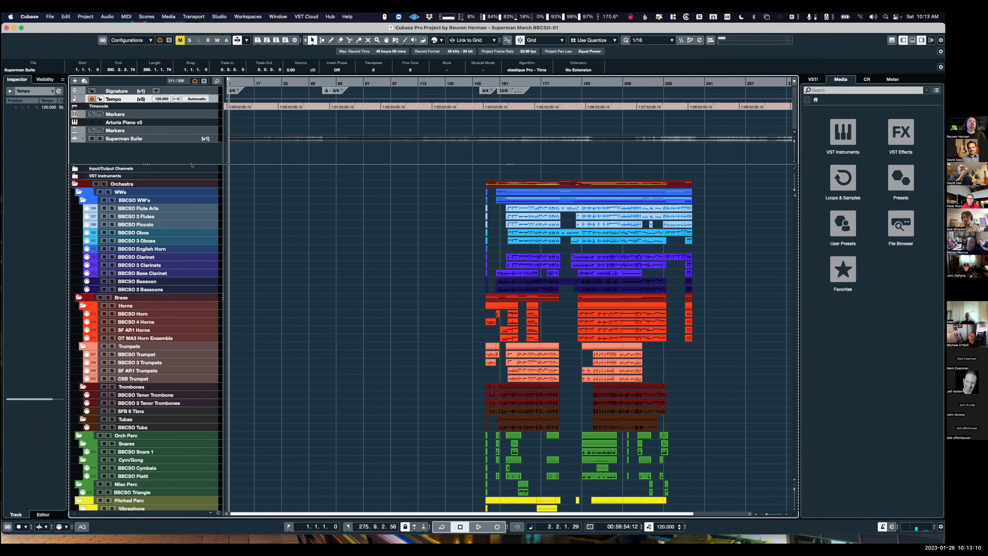
Enlarge the upper track list section by lowering the divider below the Superman Suite track.
{"action": "left_click_drag", "start_coordinate": [188, 162], "coordinate": [190, 247]}
{"action": "key", "text": "g"}
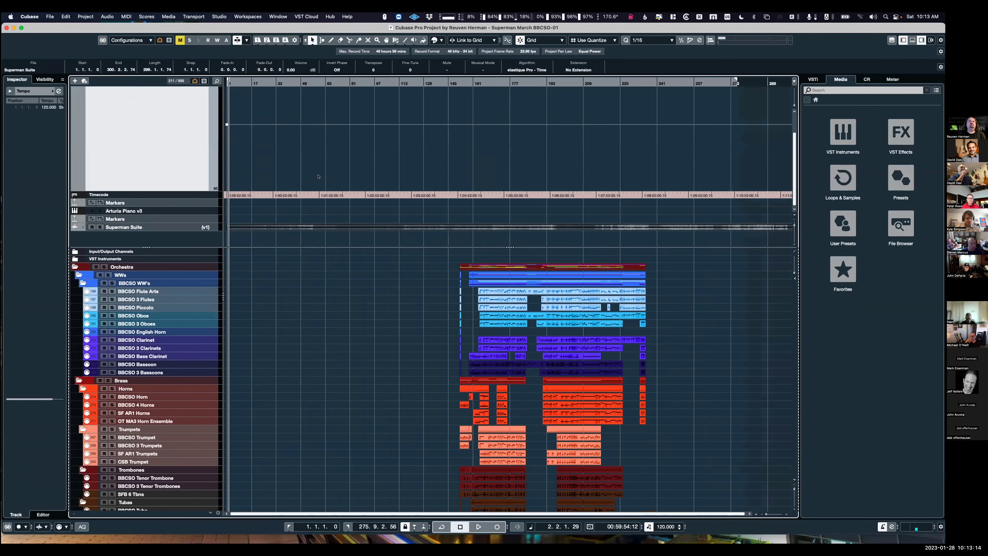
{"action": "scroll", "coordinate": [306, 171], "scroll_direction": "up", "scroll_amount": 3}
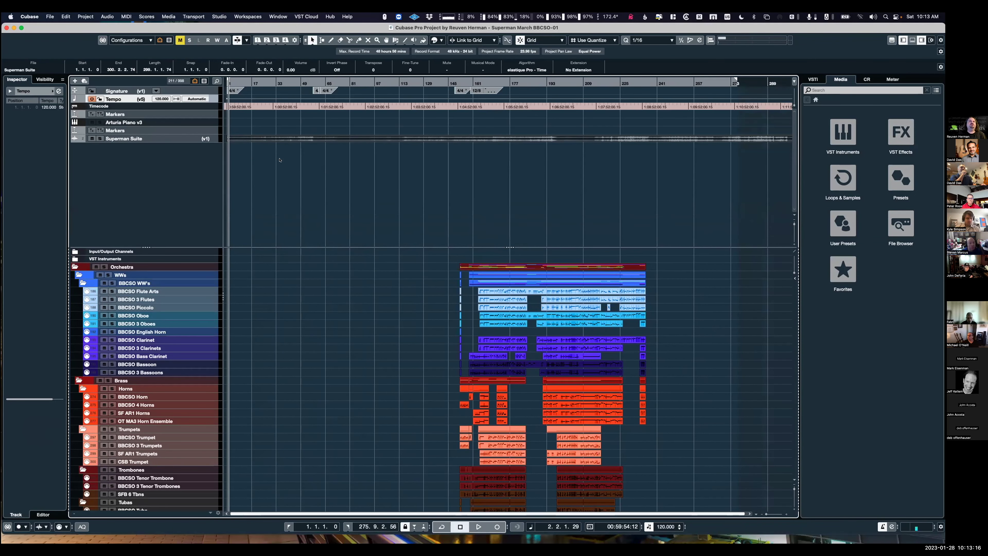
Examine the time signature changes on the Signature track across the suite.
{"action": "left_click", "coordinate": [232, 90]}
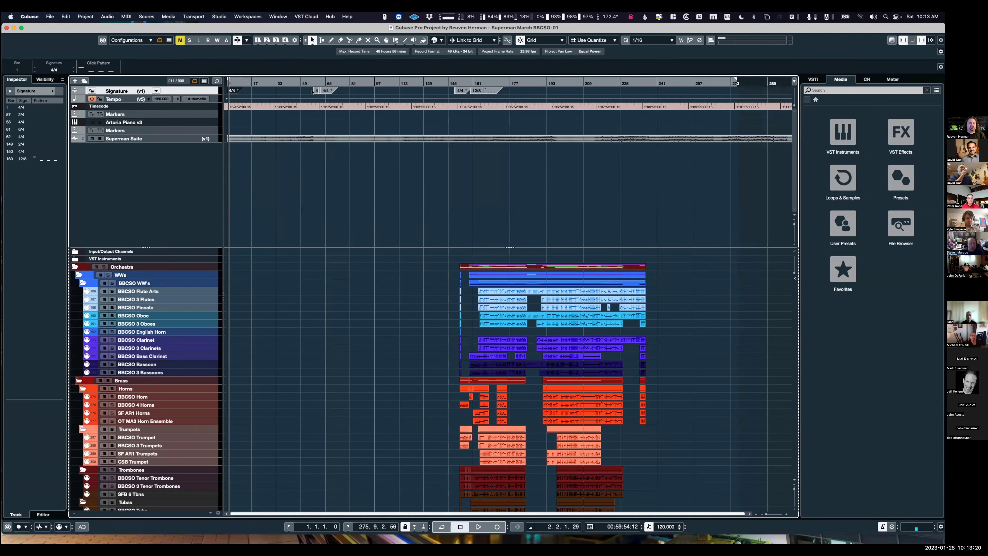
{"action": "key", "text": "h"}
{"action": "key", "text": "h"}
{"action": "key", "text": "h"}
{"action": "key", "text": "h"}
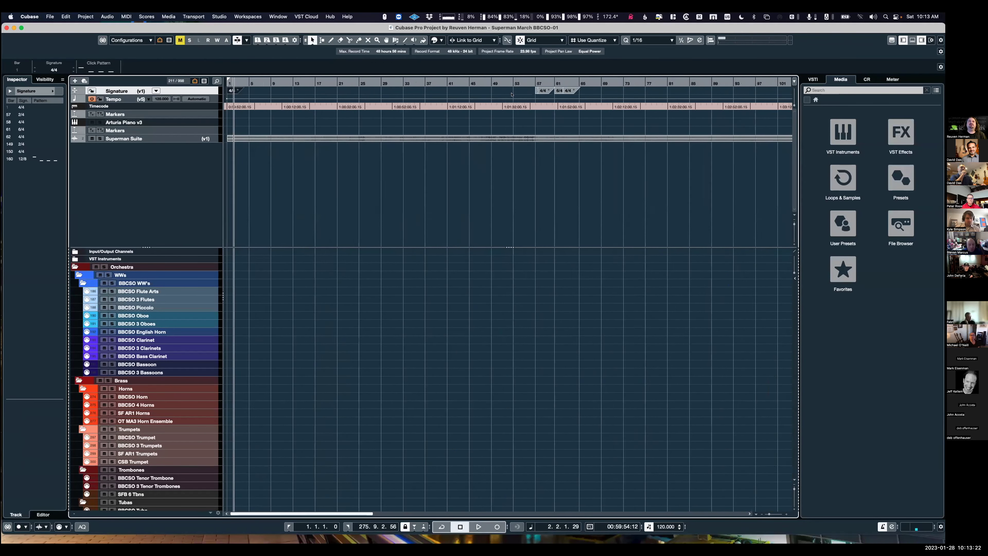
{"action": "key", "text": "h"}
{"action": "key", "text": "g"}
{"action": "key", "text": "g"}
{"action": "key", "text": "g"}
{"action": "key", "text": "g"}
{"action": "key", "text": "g"}
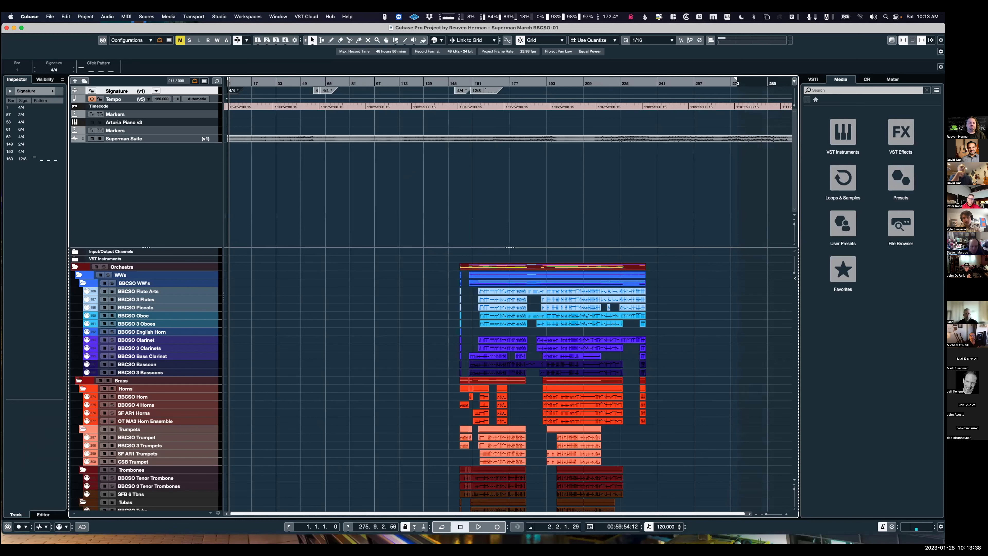
Switch to the Superman - Suite.pdf score in Preview and compare page 66 with the final page, 68.
{"action": "key", "text": "super+Tab"}
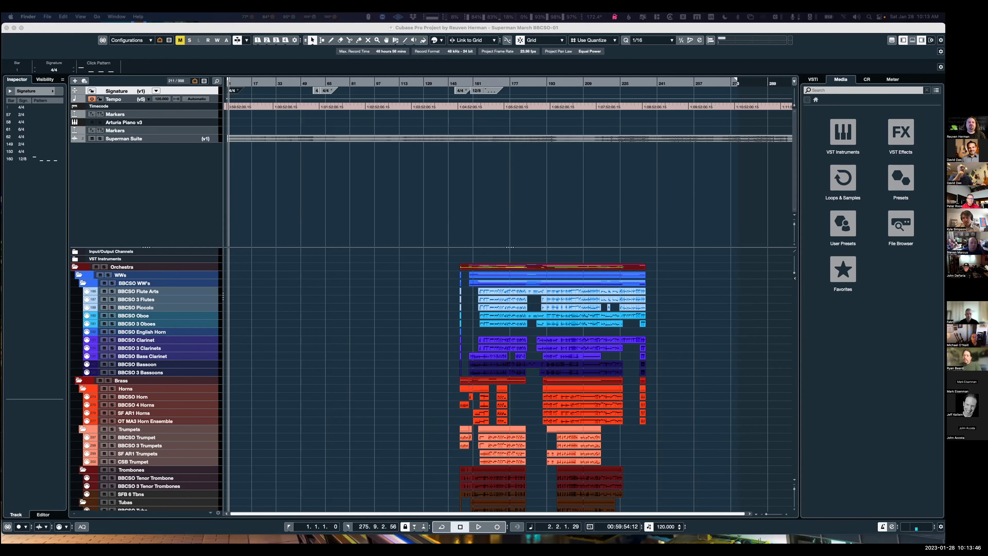
{"action": "key", "text": "super+Tab"}
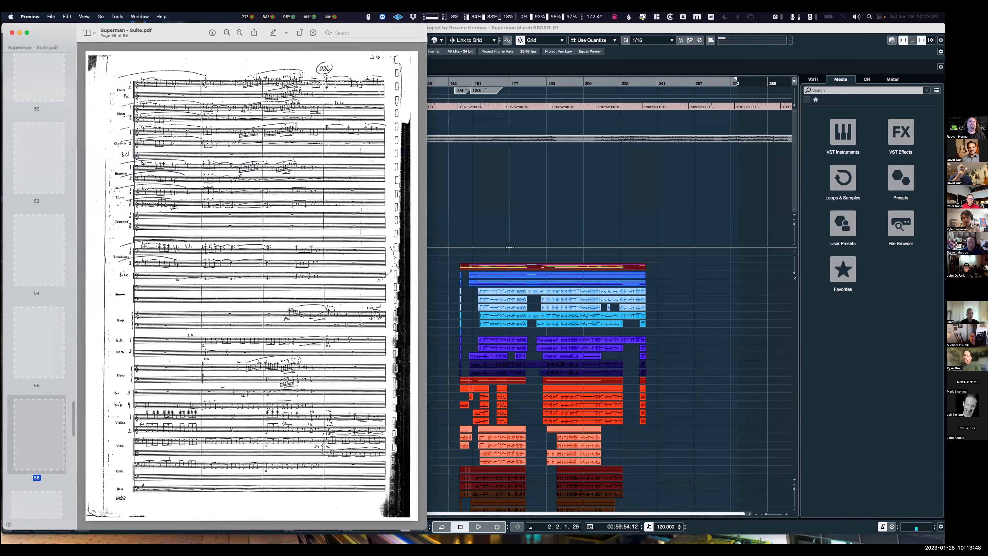
{"action": "scroll", "coordinate": [65, 345], "scroll_direction": "down", "scroll_amount": 10}
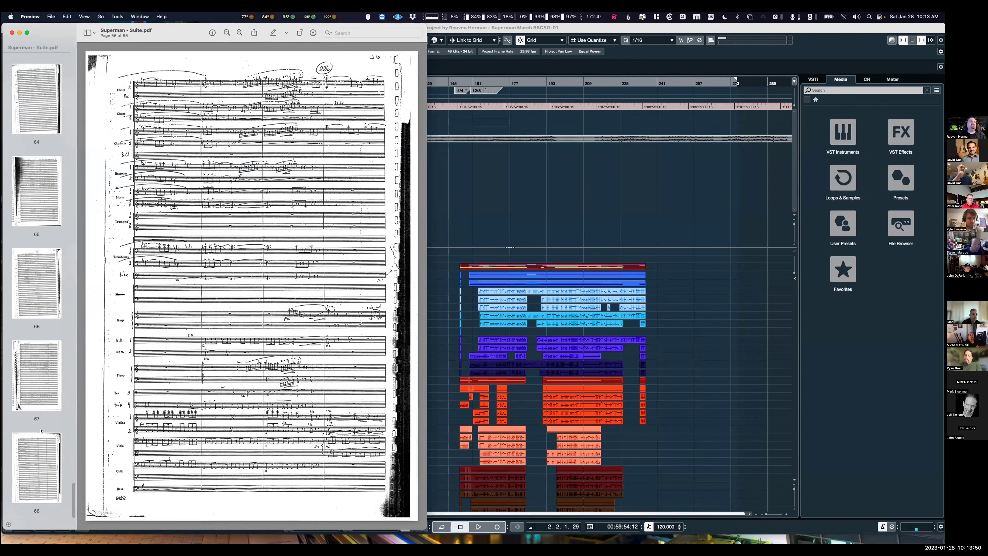
{"action": "left_click", "coordinate": [40, 445]}
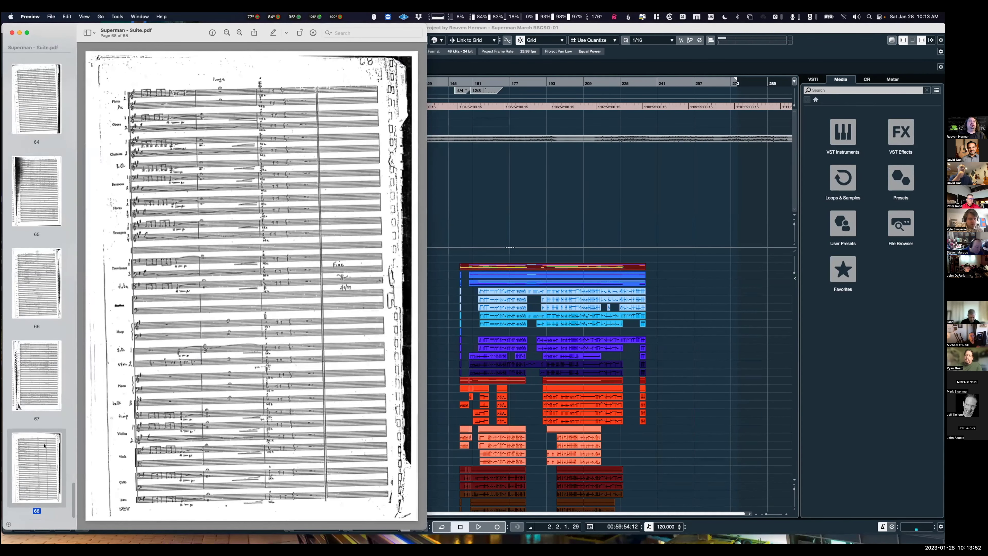
{"action": "left_click", "coordinate": [46, 393]}
{"action": "left_click", "coordinate": [40, 312]}
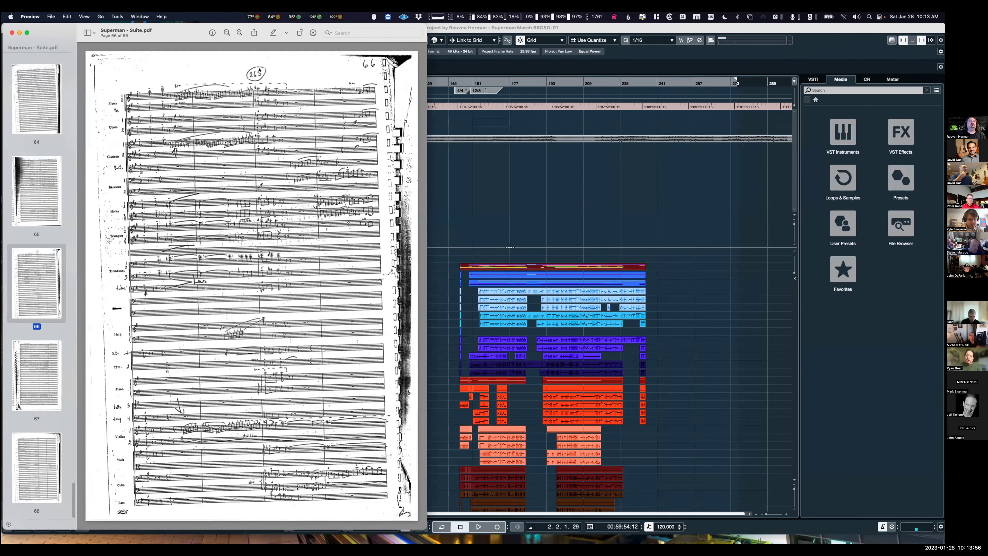
{"action": "key", "text": "End"}
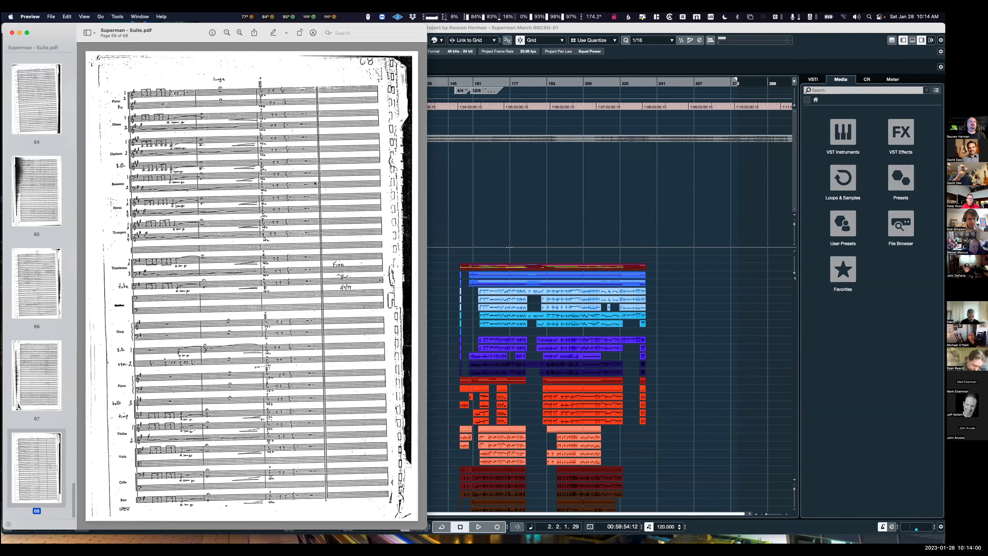
Return to Cubase, activate the Time Warp tool and set the quantize value to 1/1.
{"action": "left_click", "coordinate": [494, 203]}
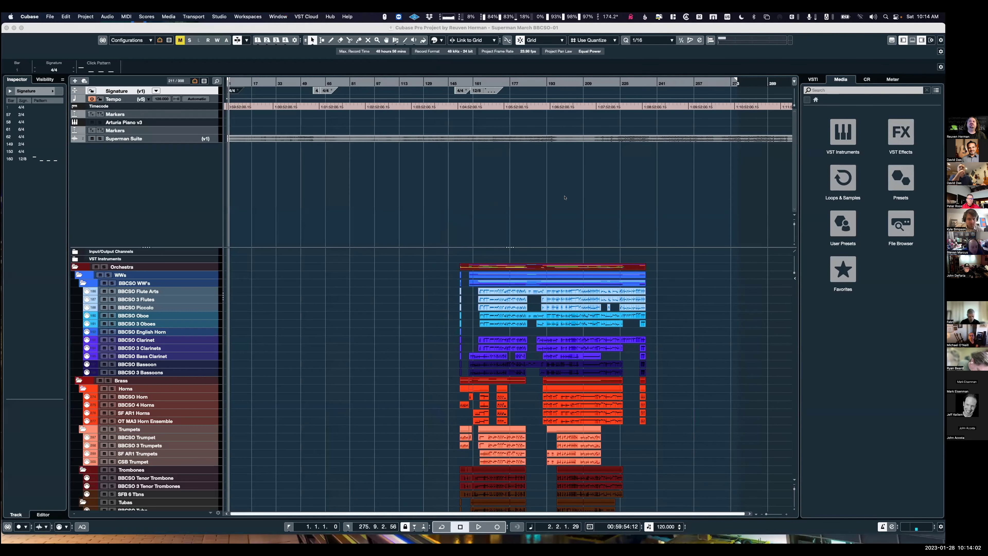
{"action": "right_click", "coordinate": [501, 194]}
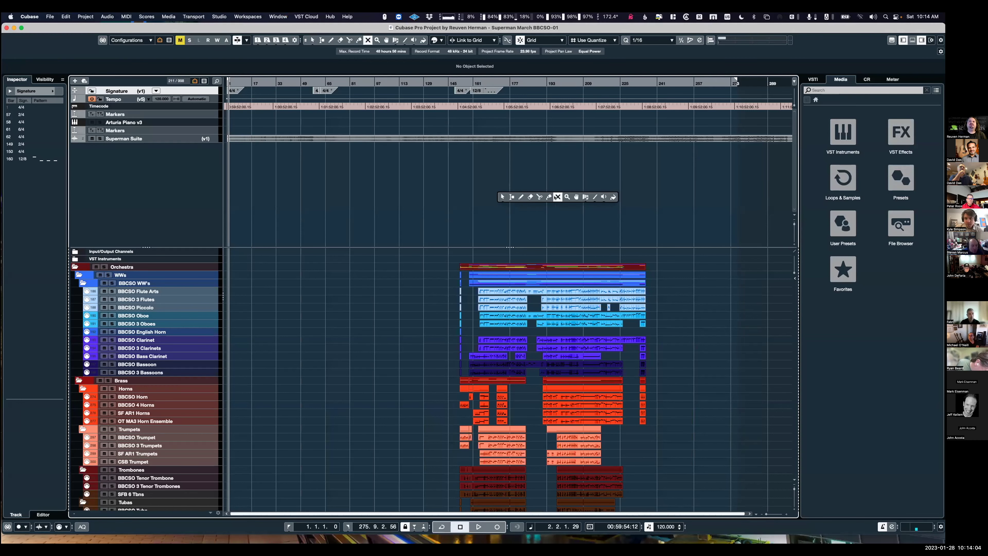
{"action": "left_click", "coordinate": [585, 197]}
{"action": "key", "text": "1"}
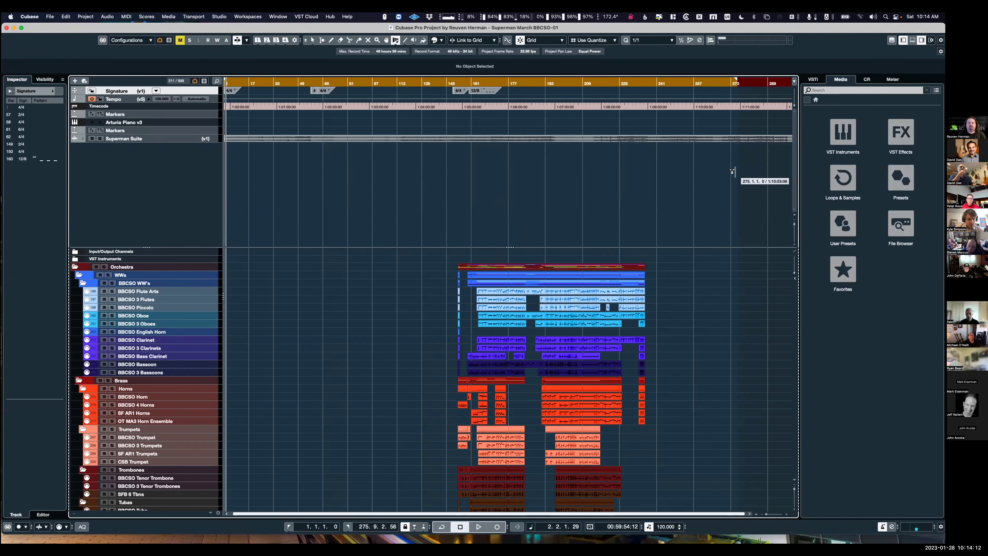
Try to warp the grid around bar 273 near the right locator, and undo that warp.
{"action": "key", "text": "KP_2"}
{"action": "key", "text": "h"}
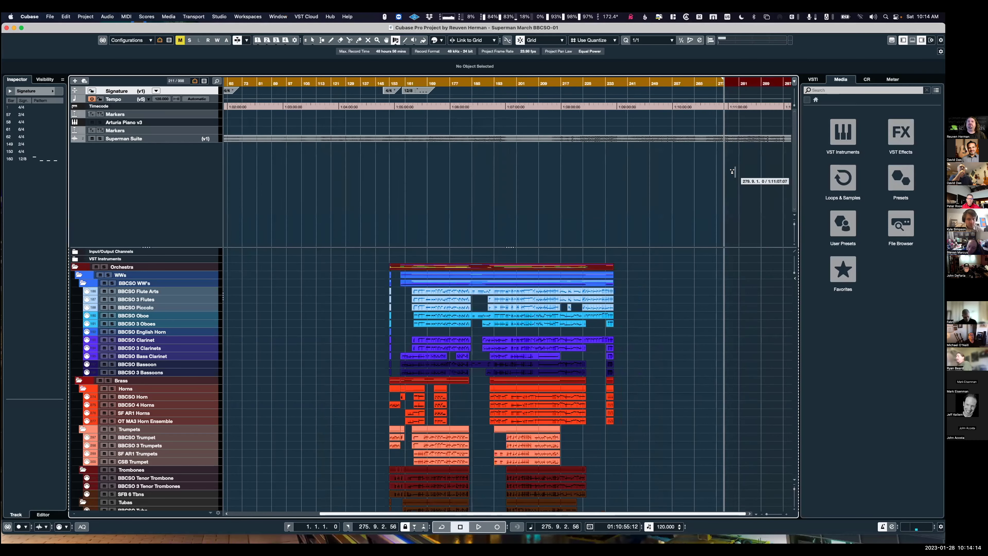
{"action": "key", "text": "h"}
{"action": "key", "text": "h"}
{"action": "key", "text": "h"}
{"action": "key", "text": "h"}
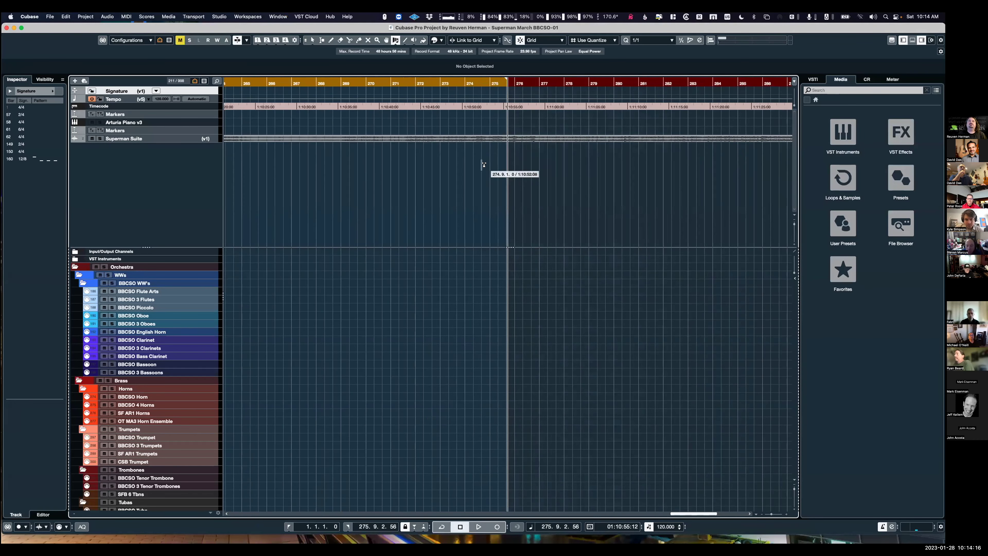
{"action": "key", "text": "h"}
{"action": "key", "text": "Left"}
{"action": "key", "text": "Left"}
{"action": "key", "text": "Left"}
{"action": "key", "text": "Left"}
{"action": "key", "text": "Right"}
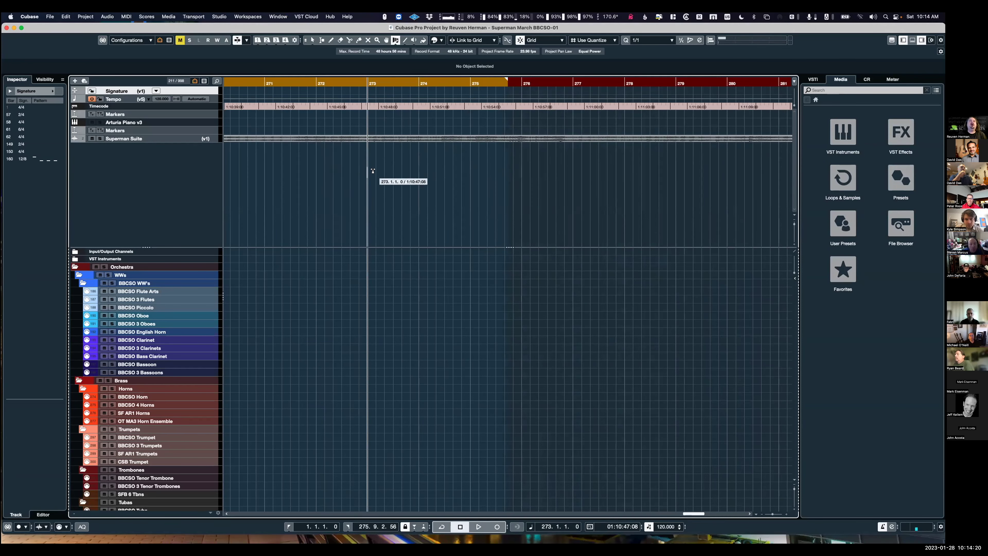
{"action": "left_click_drag", "start_coordinate": [365, 180], "coordinate": [413, 188]}
{"action": "key", "text": "super+z"}
Locate the end of the Superman Suite recording and play its closing bars, stopping just after the final hit.
{"action": "key", "text": "g"}
{"action": "key", "text": "g"}
{"action": "key", "text": "g"}
{"action": "key", "text": "g"}
{"action": "key", "text": "g"}
{"action": "scroll", "coordinate": [462, 200], "scroll_direction": "left", "scroll_amount": 10}
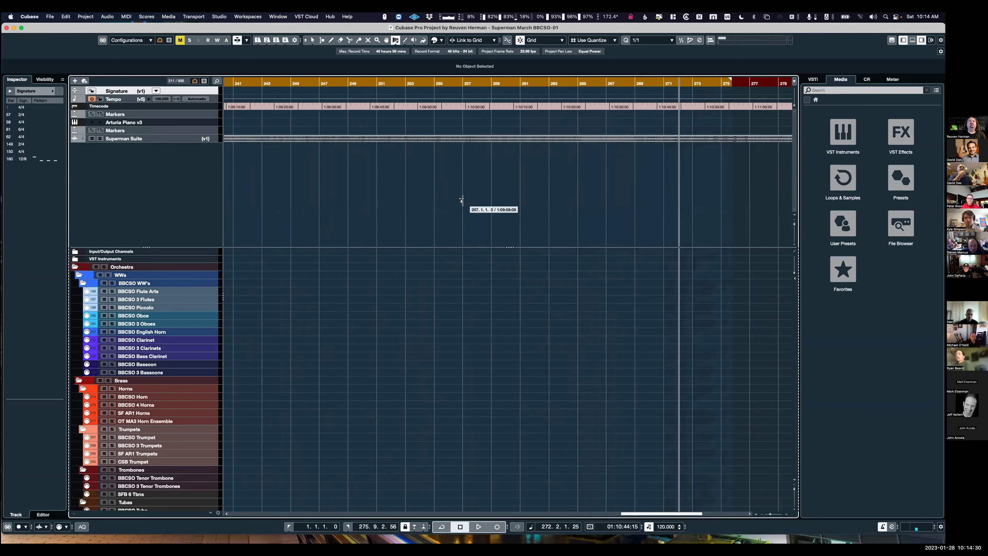
{"action": "left_click", "coordinate": [643, 40]}
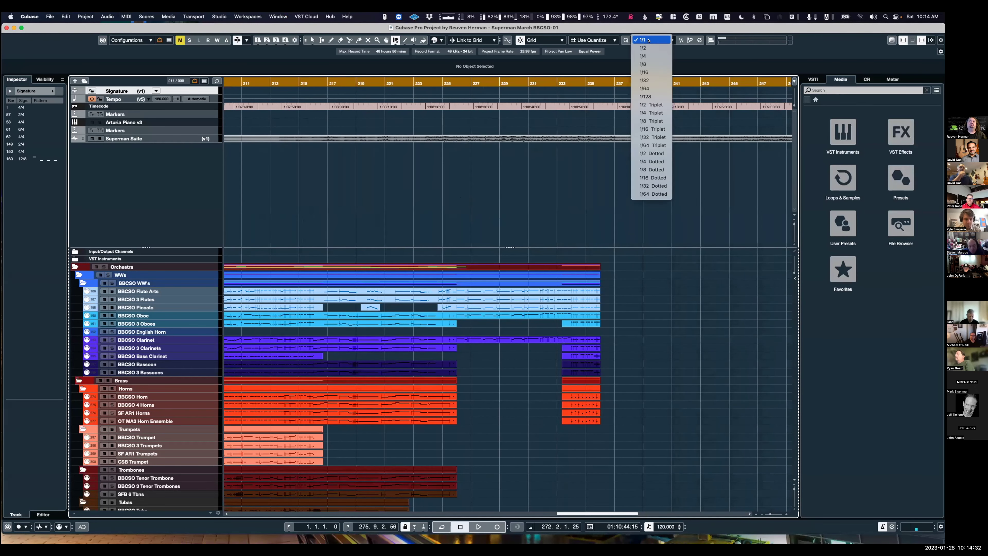
{"action": "left_click", "coordinate": [547, 181]}
{"action": "scroll", "coordinate": [572, 167], "scroll_direction": "right", "scroll_amount": 3}
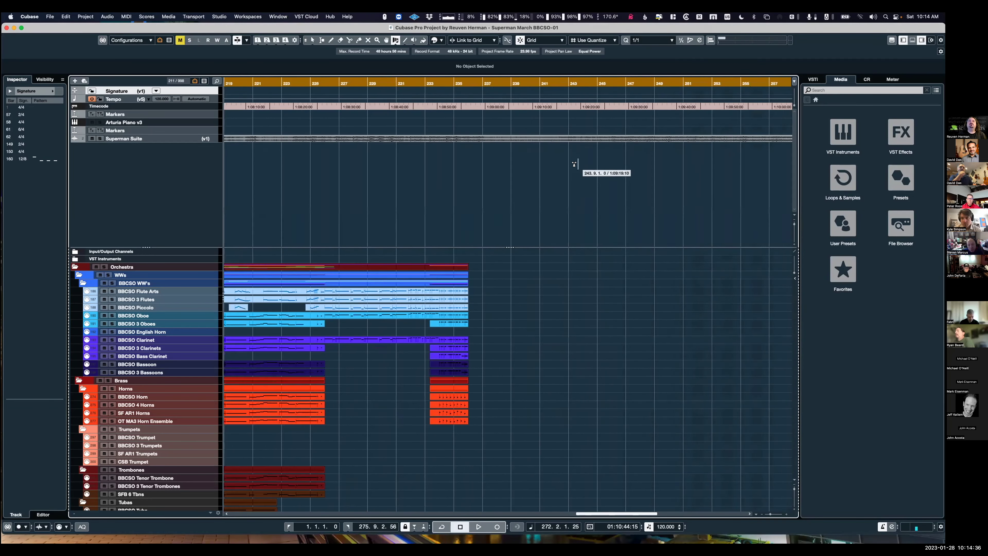
{"action": "scroll", "coordinate": [574, 164], "scroll_direction": "right", "scroll_amount": 10}
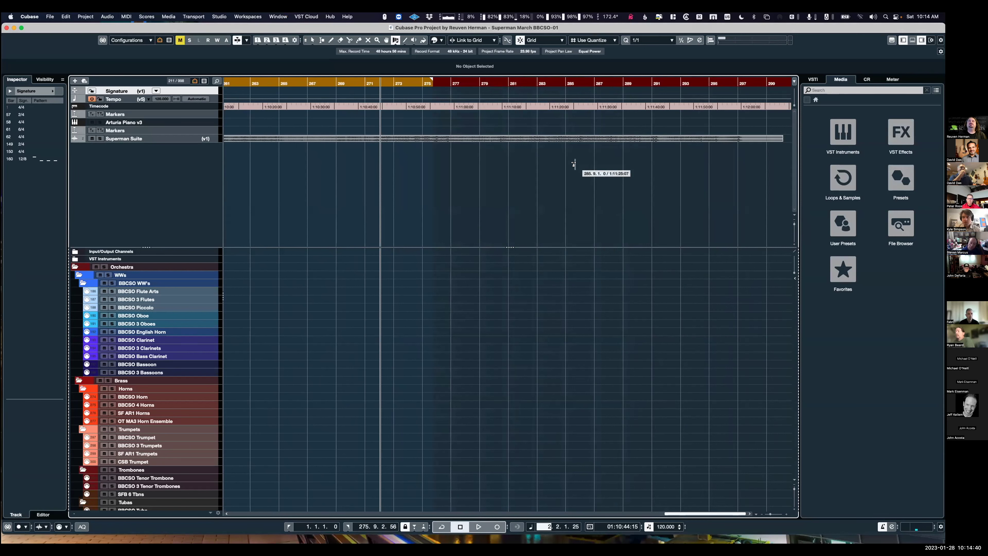
{"action": "key", "text": "shift+n"}
{"action": "key", "text": "space"}
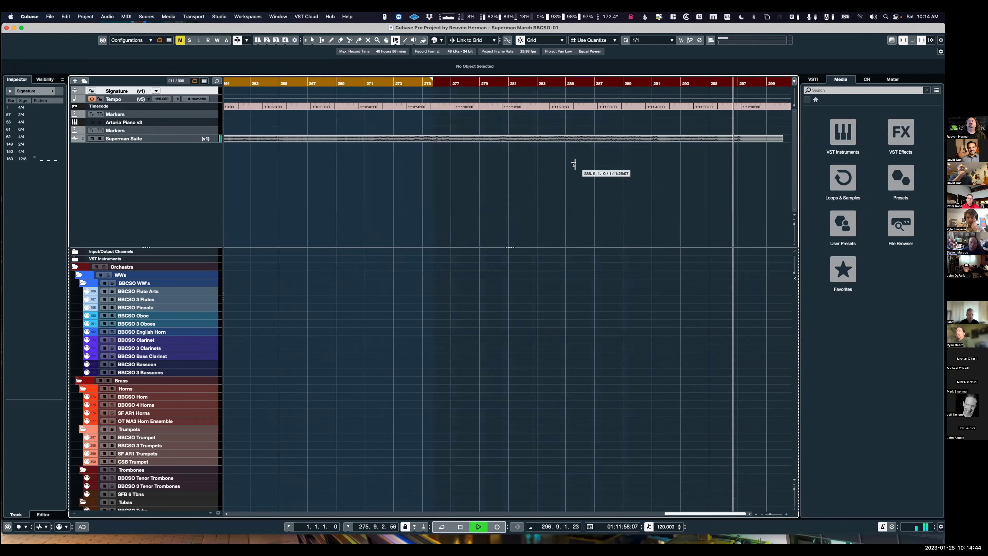
{"action": "key", "text": "space"}
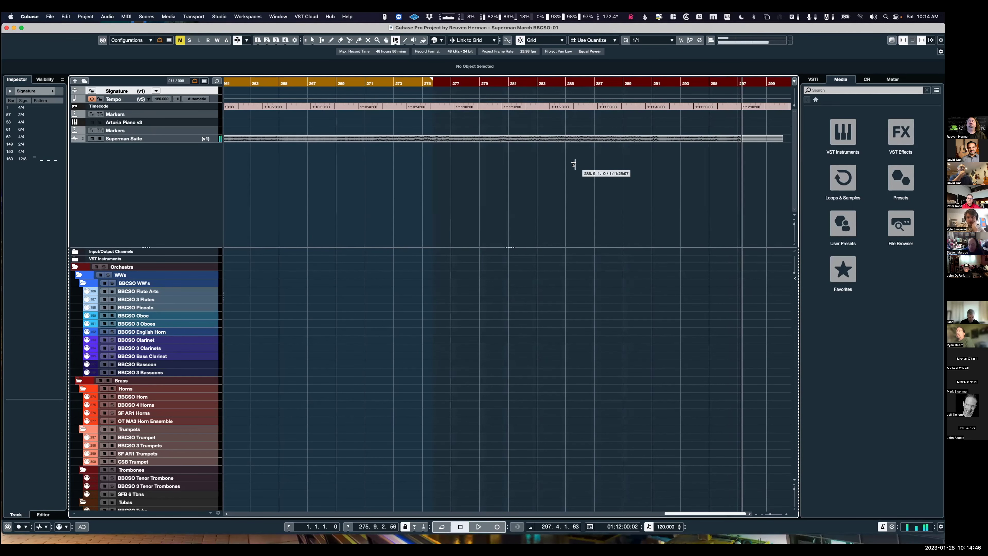
Check the score's last page in Preview, return to Cubase and warp bar 273 to the cursor near the recording's end.
{"action": "key", "text": "super+Tab"}
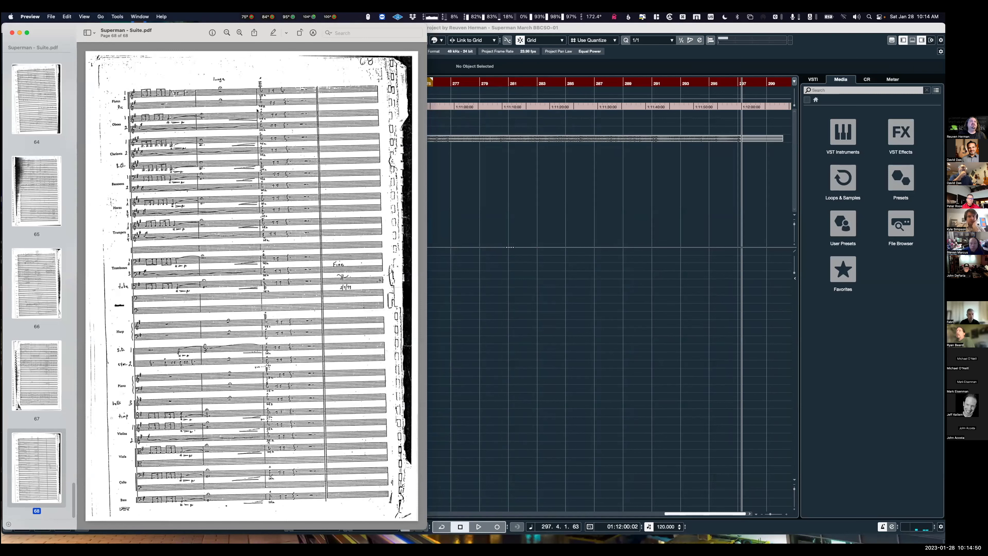
{"action": "left_click", "coordinate": [551, 212]}
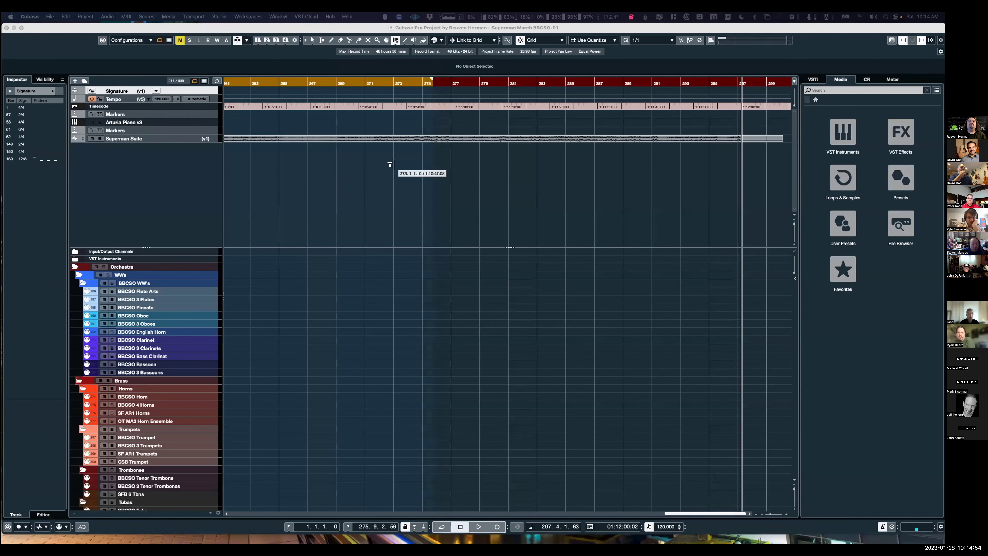
{"action": "left_click_drag", "start_coordinate": [390, 163], "coordinate": [735, 187]}
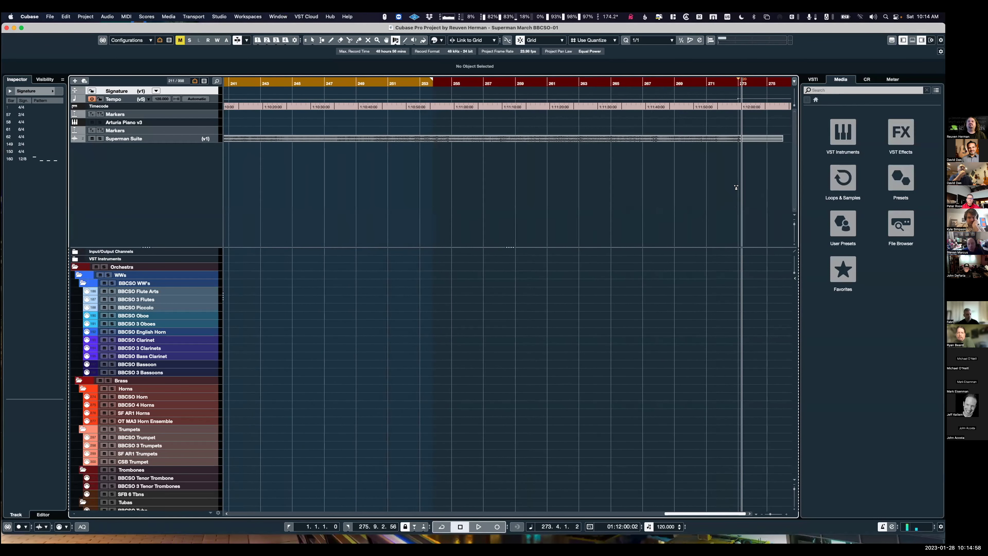
Enlarge the Superman Suite track and fine-tune the warp of bar 273 onto the final hit in its waveform.
{"action": "key", "text": "h"}
{"action": "key", "text": "h"}
{"action": "key", "text": "h"}
{"action": "key", "text": "h"}
{"action": "key", "text": "h"}
{"action": "key", "text": "h"}
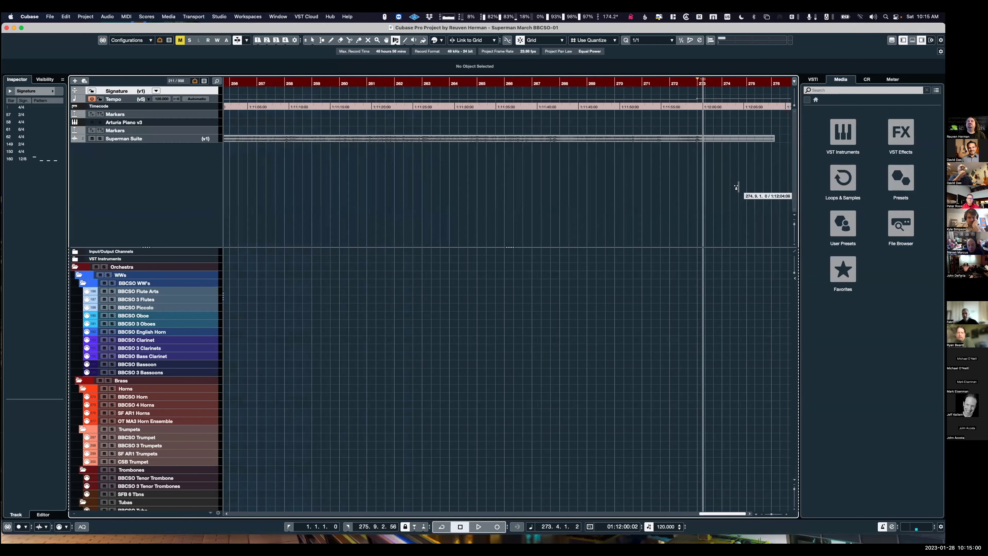
{"action": "key", "text": "1"}
{"action": "left_click", "coordinate": [428, 140]}
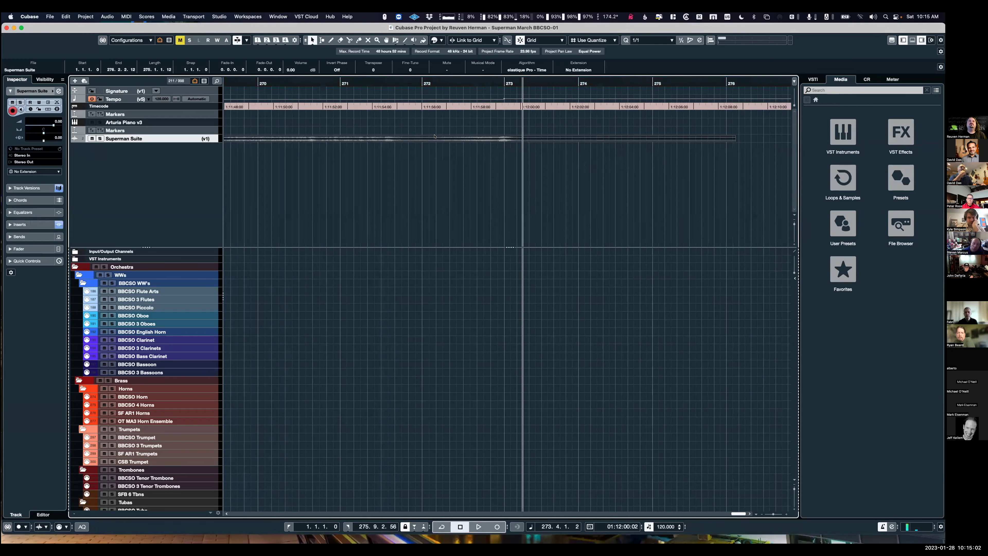
{"action": "key", "text": "ctrl+Down"}
{"action": "key", "text": "w"}
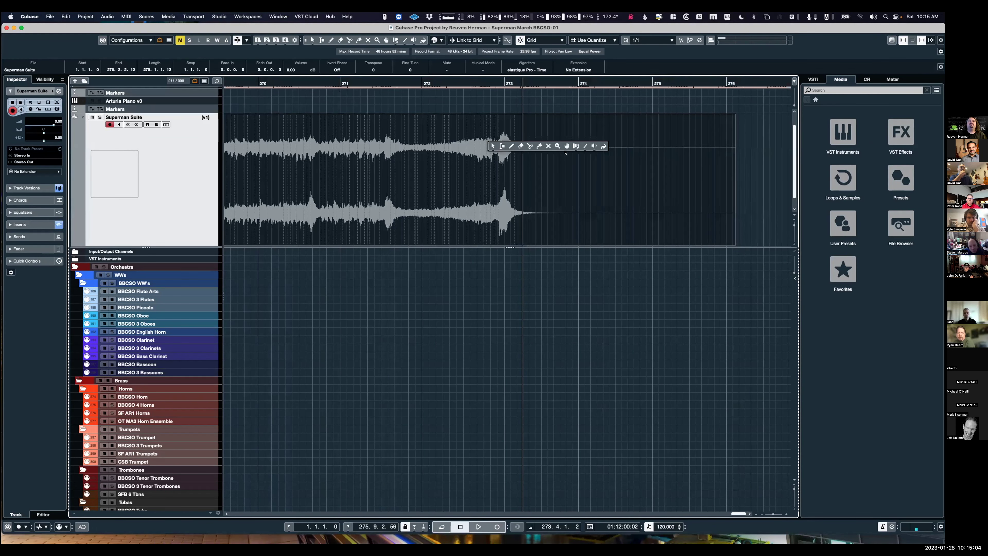
{"action": "left_click_drag", "start_coordinate": [506, 113], "coordinate": [500, 138]}
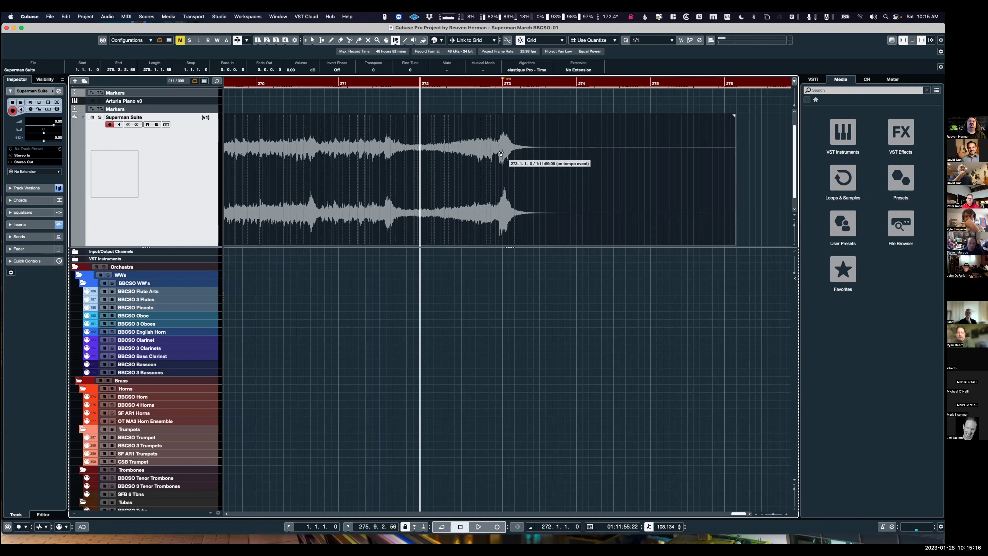
Play the Superman Suite recording from bar 272 past the final hit, and zoom out to the full project.
{"action": "key", "text": "space"}
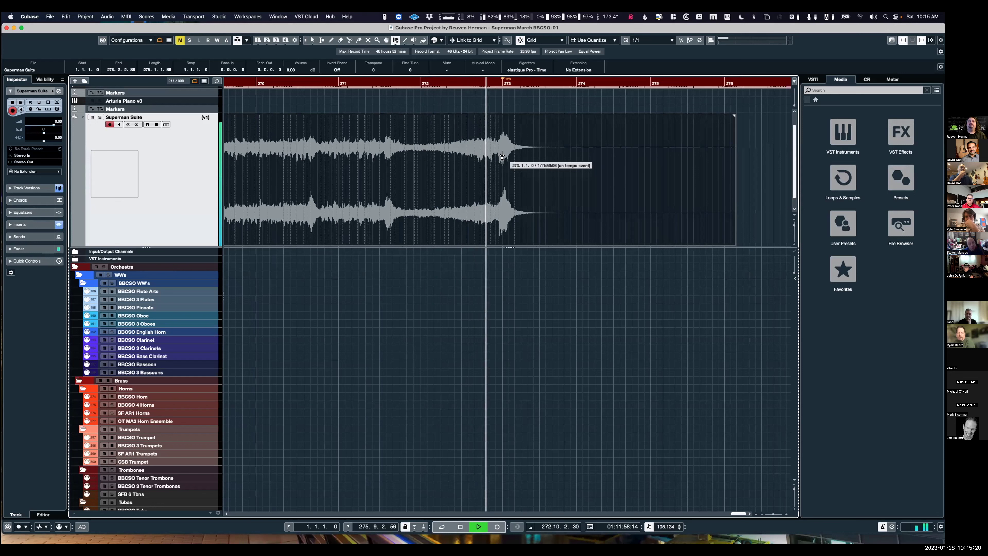
{"action": "key", "text": "space"}
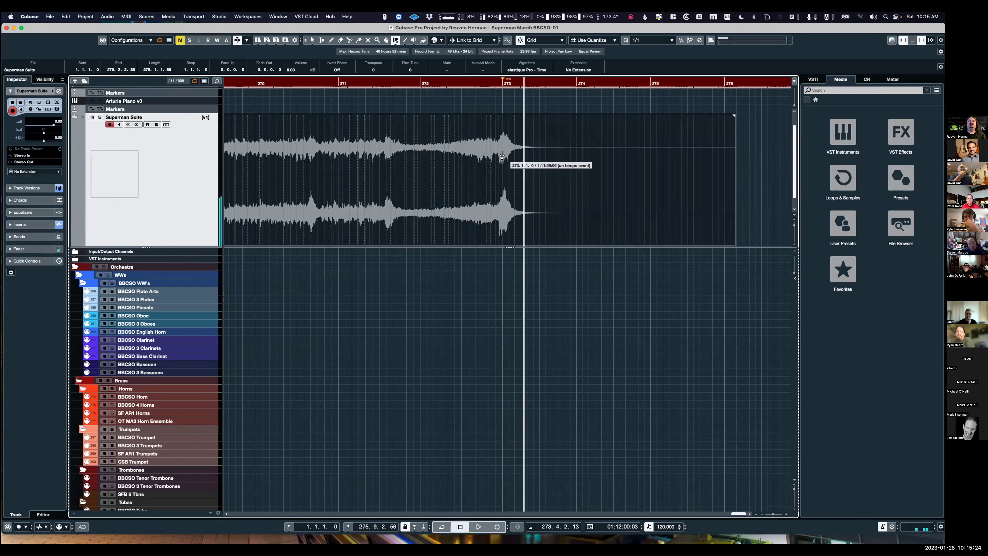
{"action": "key", "text": "g"}
{"action": "key", "text": "g"}
{"action": "key", "text": "g"}
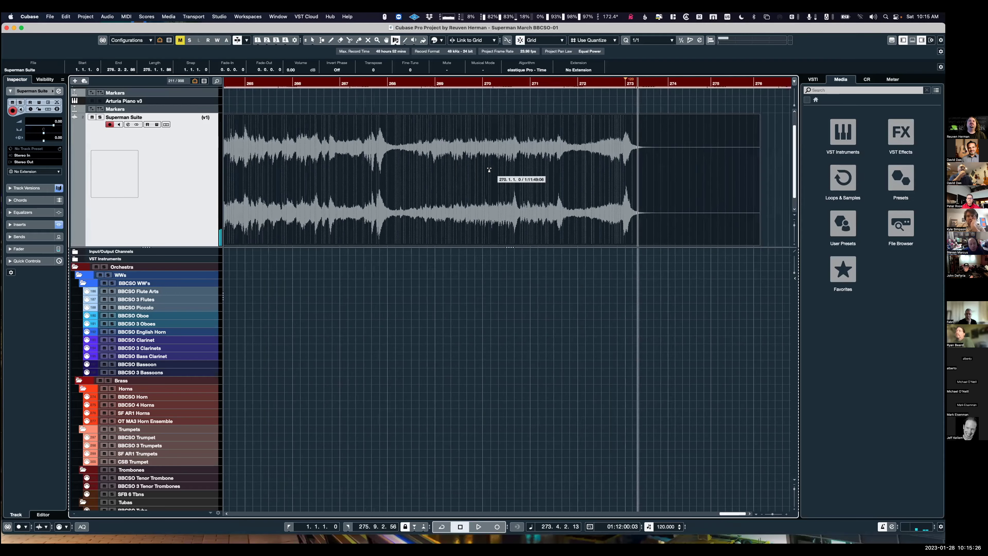
{"action": "key", "text": "g"}
{"action": "key", "text": "g"}
{"action": "key", "text": "g"}
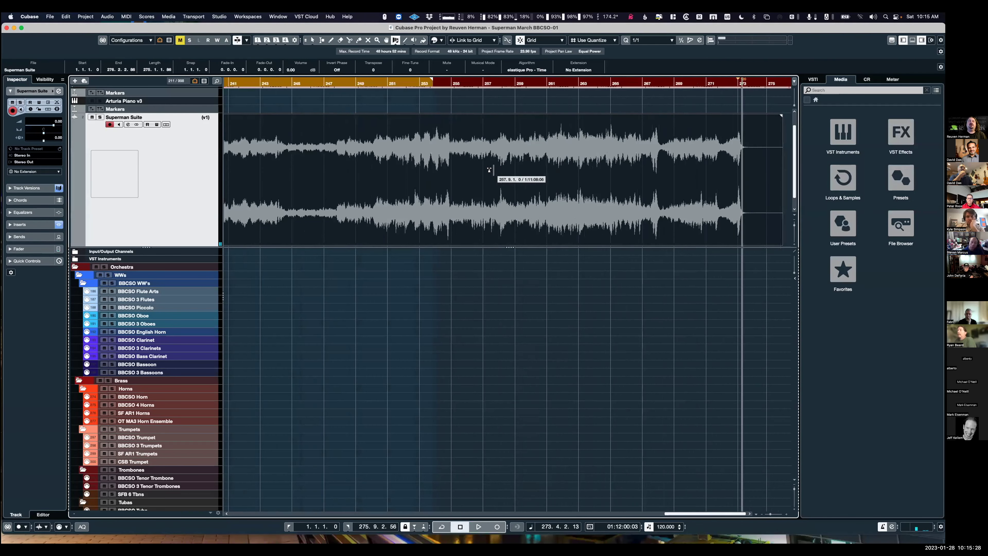
{"action": "key", "text": "g"}
{"action": "key", "text": "g"}
{"action": "key", "text": "g"}
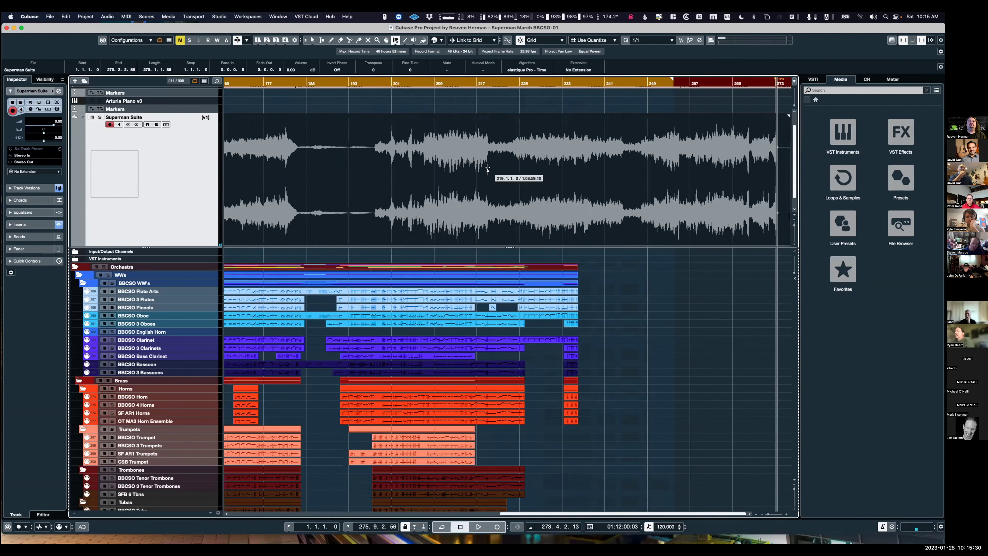
{"action": "key", "text": "g"}
{"action": "key", "text": "g"}
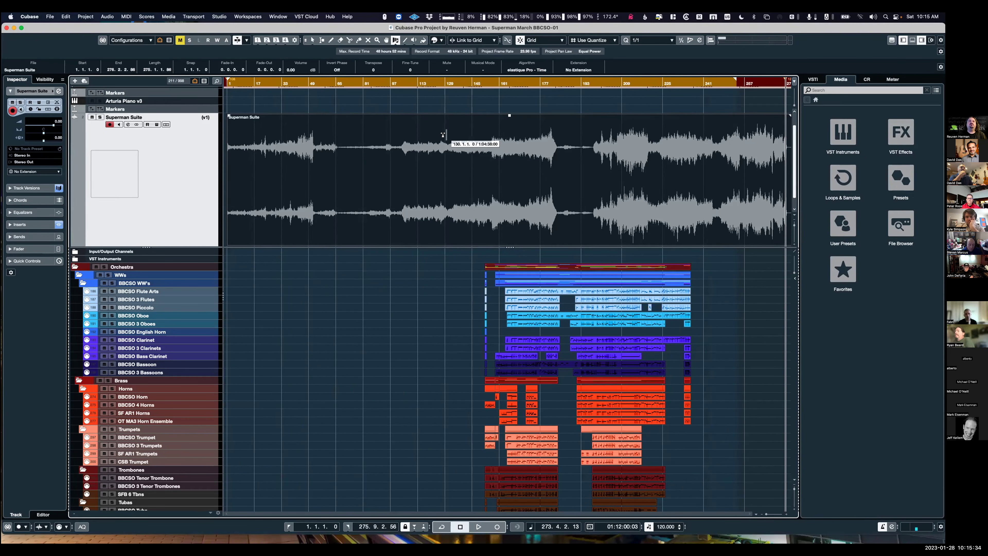
{"action": "key", "text": "shift+f"}
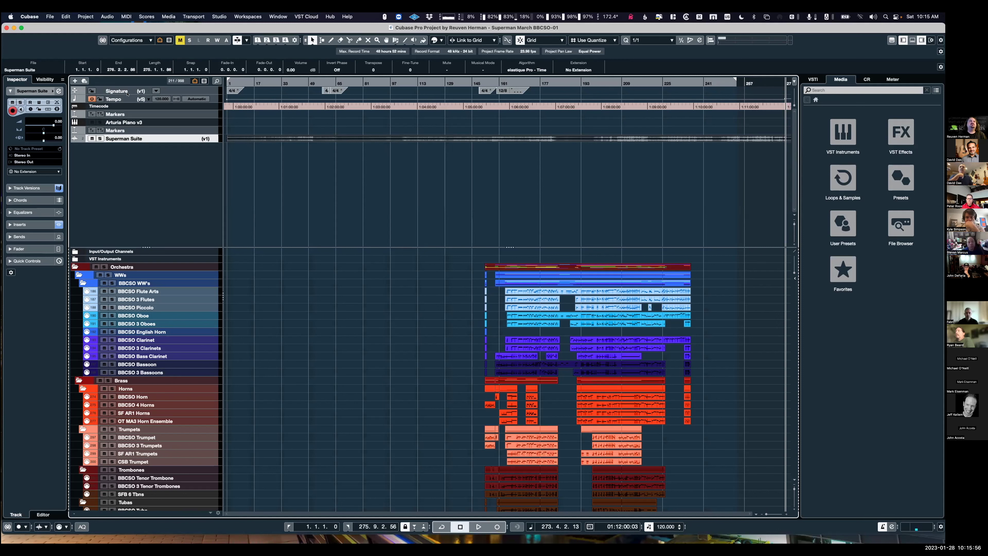
Switch the tempo track to its copied v1 version and enlarge it to display the tempo curve.
{"action": "left_click", "coordinate": [146, 99]}
{"action": "left_click", "coordinate": [163, 93]}
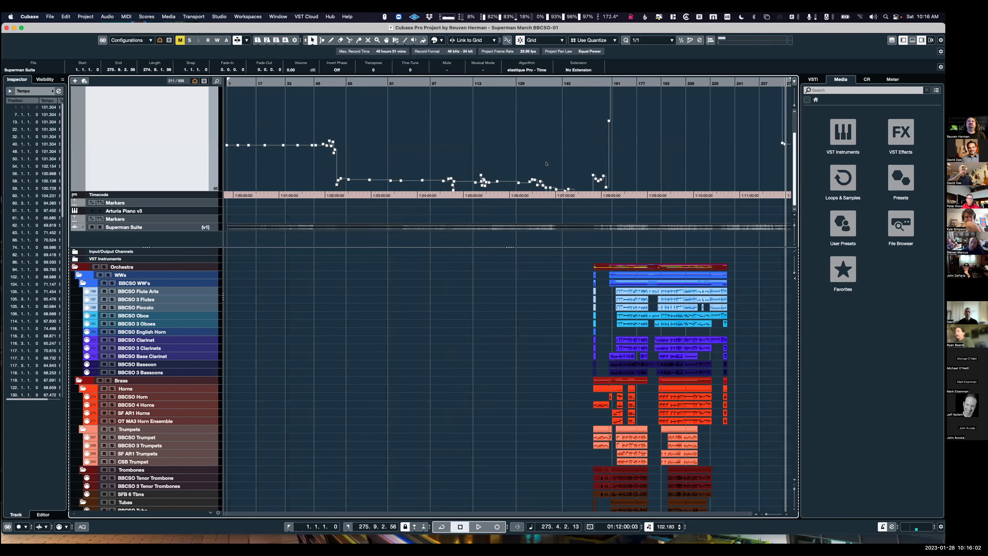
From bar 145, solo the Superman Suite track, lower its volume to -11.1 and play it to bar 156.
{"action": "key", "text": "shift+b"}
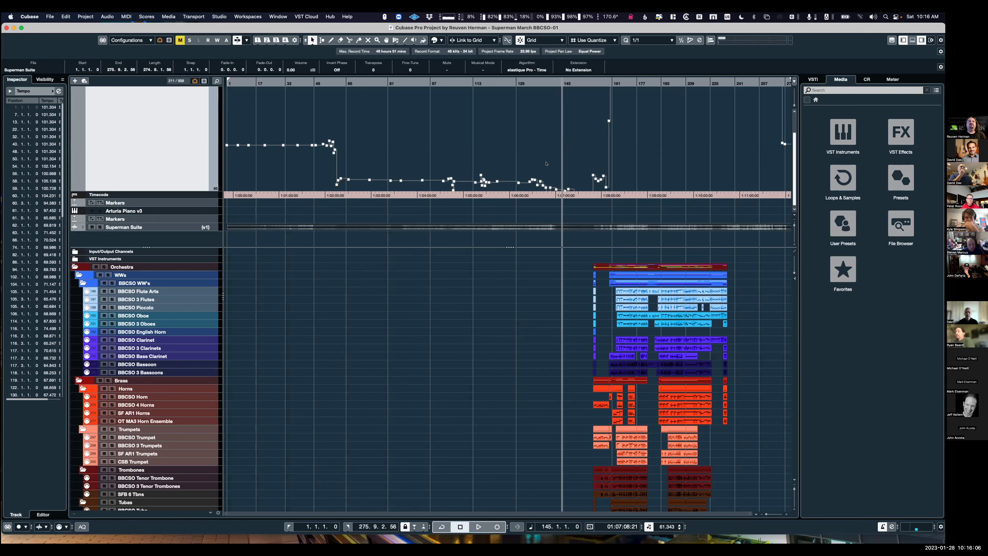
{"action": "left_click", "coordinate": [99, 227]}
{"action": "left_click", "coordinate": [183, 228]}
{"action": "left_click_drag", "start_coordinate": [46, 123], "coordinate": [40, 126]}
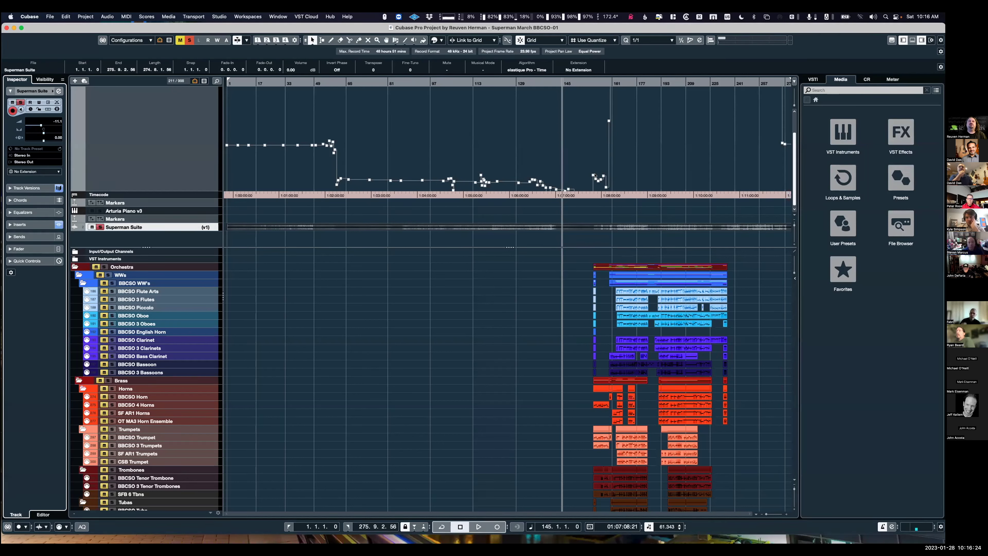
{"action": "key", "text": "space"}
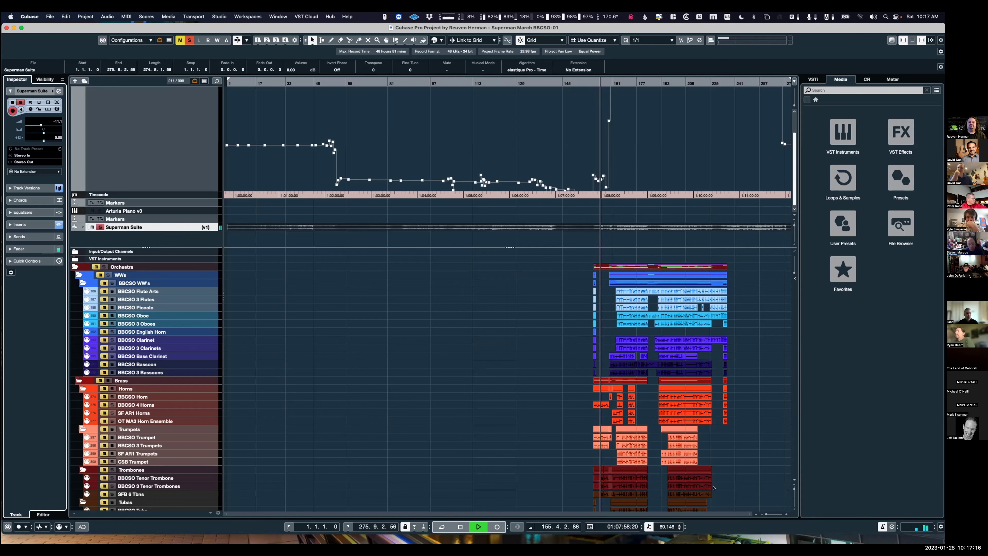
{"action": "key", "text": "space"}
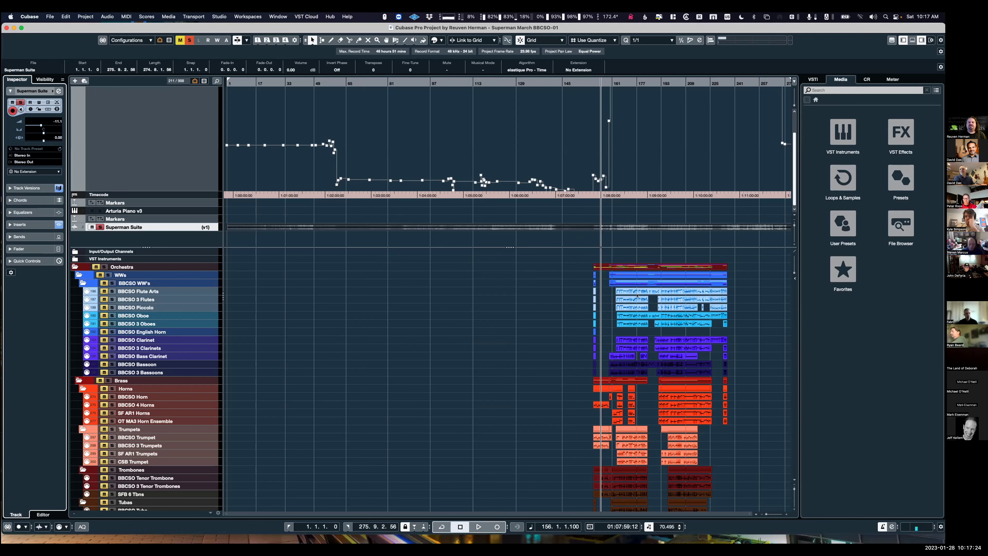
Enlarge the Superman Suite track and examine its waveform closely around bar 156.
{"action": "left_click", "coordinate": [641, 251]}
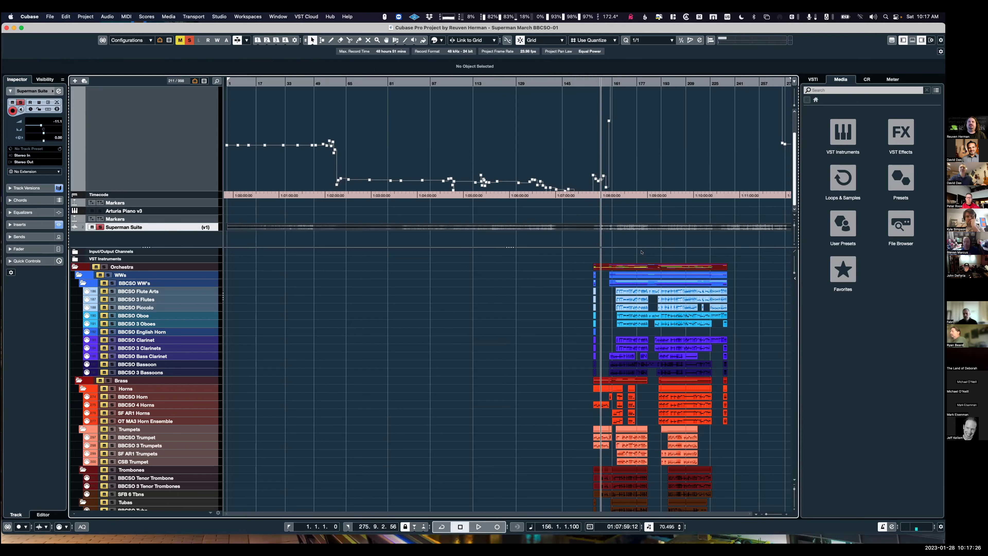
{"action": "key", "text": "super+Down"}
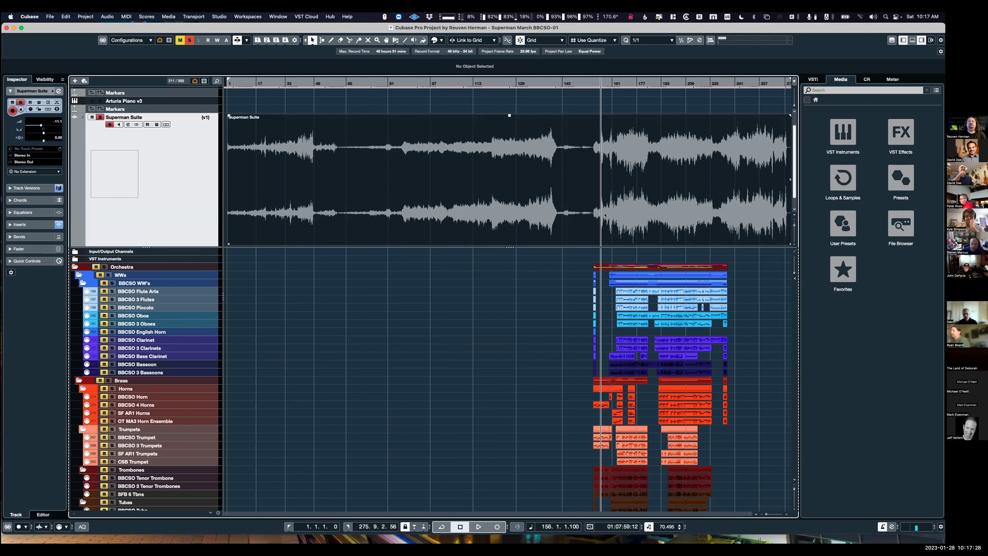
{"action": "scroll", "coordinate": [605, 183], "scroll_direction": "up", "scroll_amount": 6}
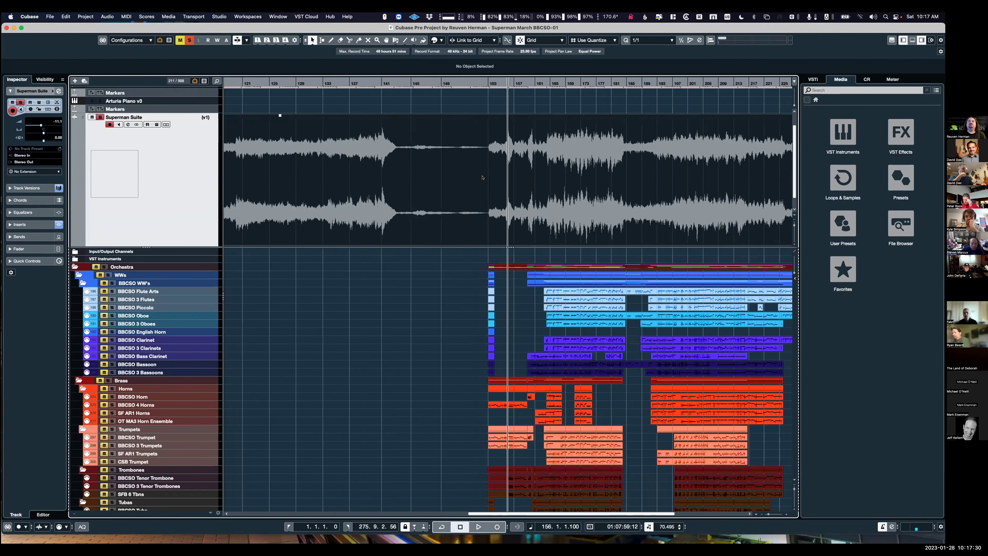
{"action": "key", "text": "h"}
{"action": "key", "text": "h"}
{"action": "key", "text": "h"}
{"action": "key", "text": "h"}
{"action": "key", "text": "h"}
{"action": "key", "text": "h"}
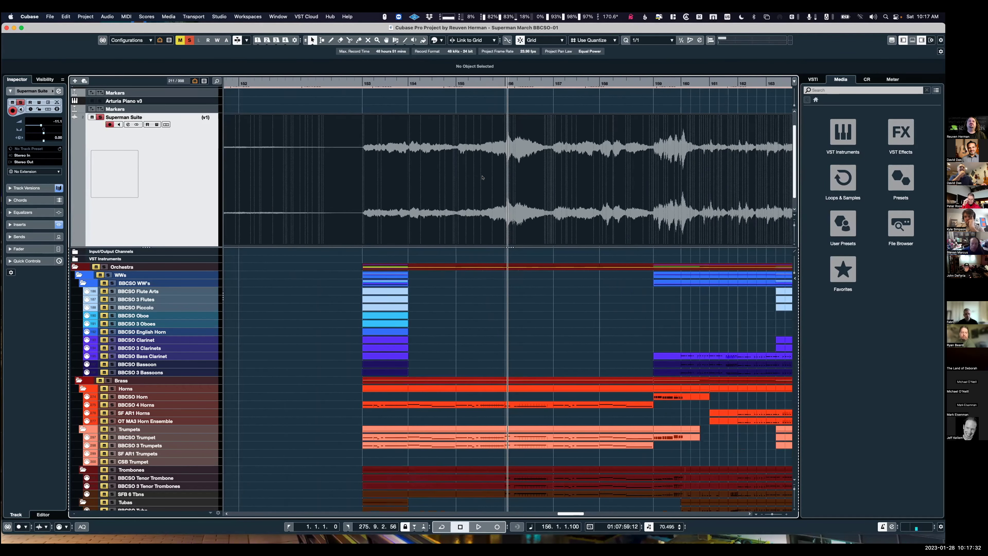
Step the cursor back to bar 153, advance it to the hit at bar 156, and briefly play from there.
{"action": "key", "text": "b"}
{"action": "key", "text": "b"}
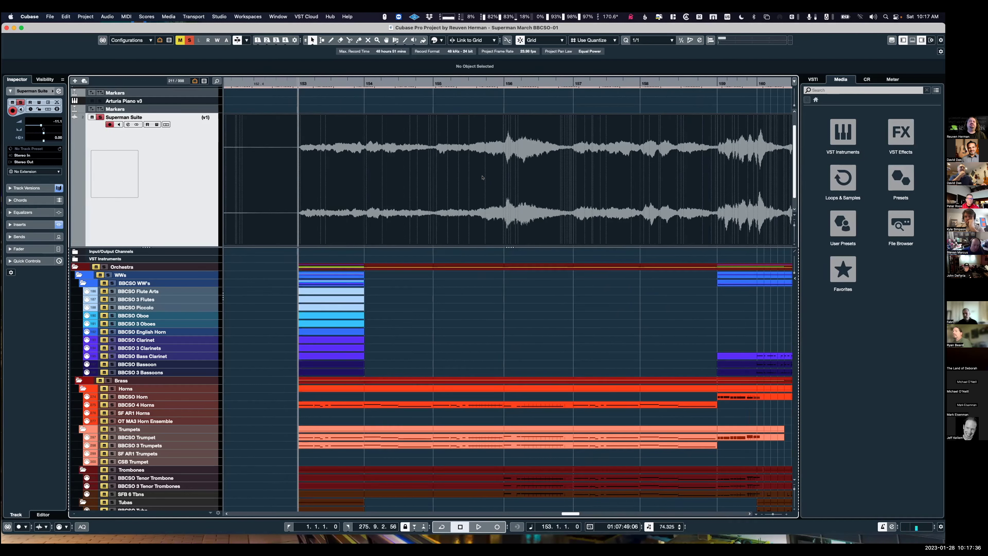
{"action": "key", "text": "n"}
{"action": "key", "text": "n"}
{"action": "key", "text": "n"}
{"action": "key", "text": "n"}
{"action": "key", "text": "b"}
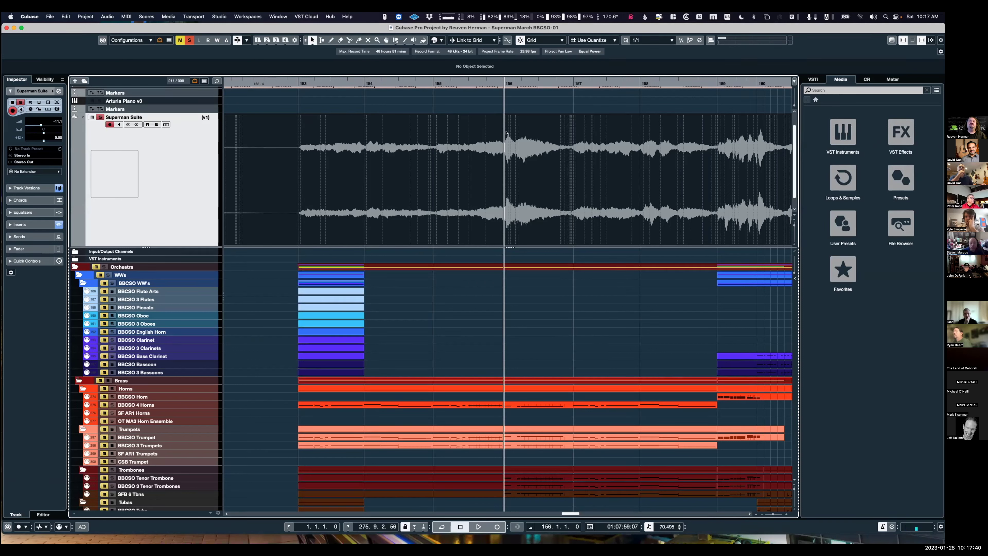
{"action": "key", "text": "space"}
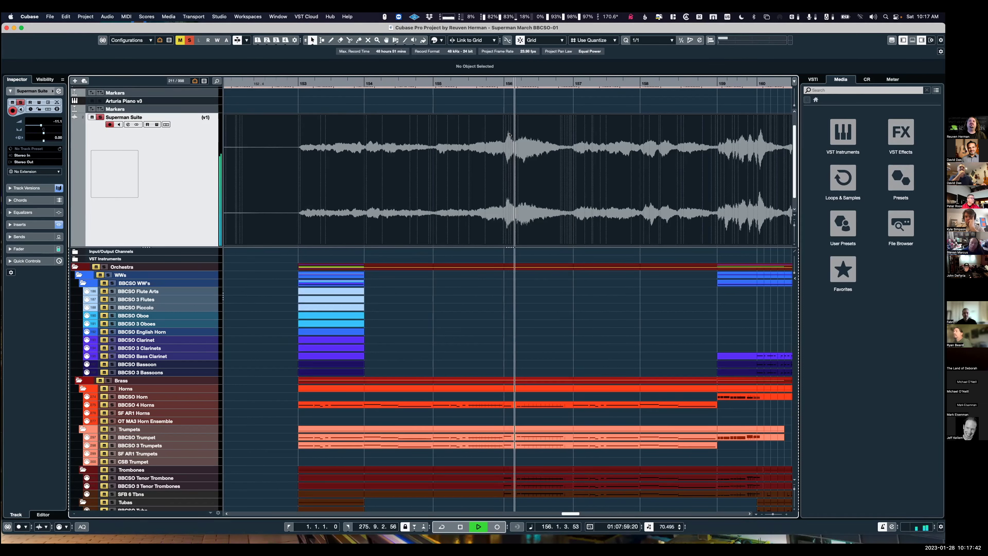
{"action": "key", "text": "space"}
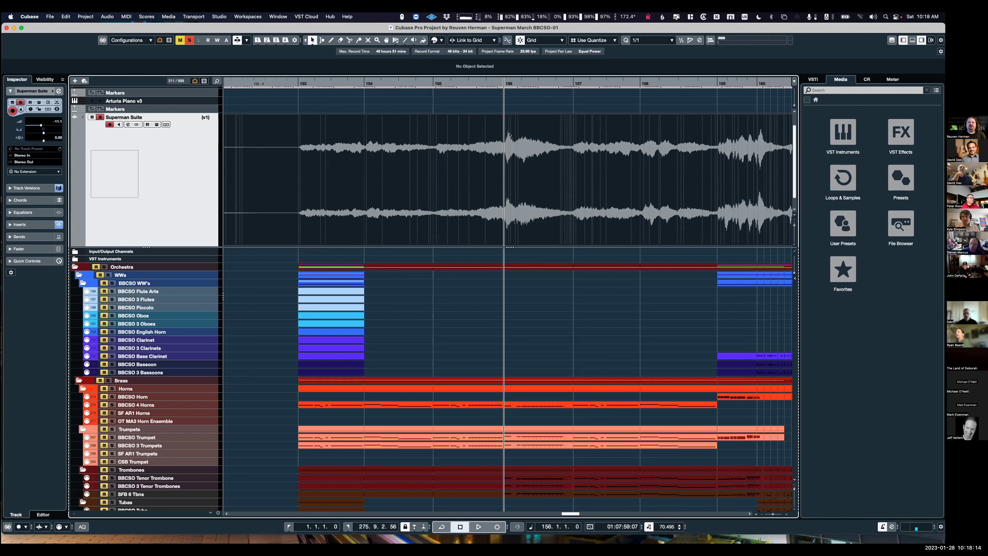
Reduce the Superman Suite track to its compact height and turn off its solo.
{"action": "scroll", "coordinate": [505, 152], "scroll_direction": "right", "scroll_amount": 2}
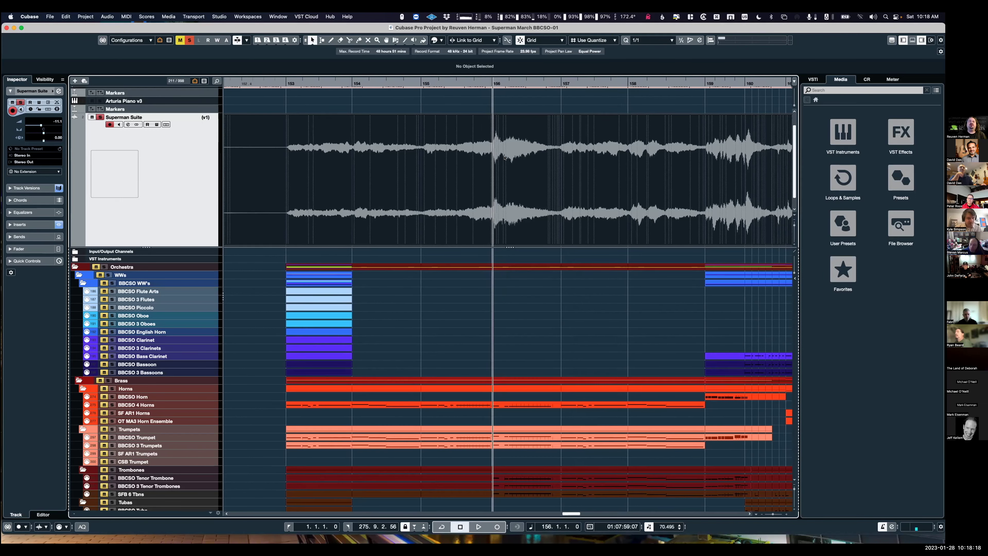
{"action": "scroll", "coordinate": [505, 157], "scroll_direction": "left", "scroll_amount": 2}
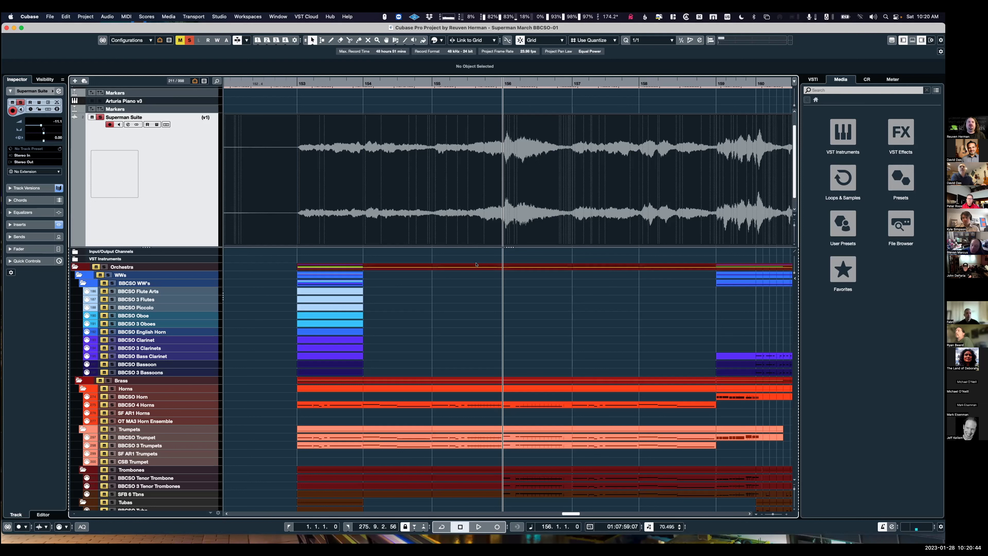
{"action": "key", "text": "shift+g"}
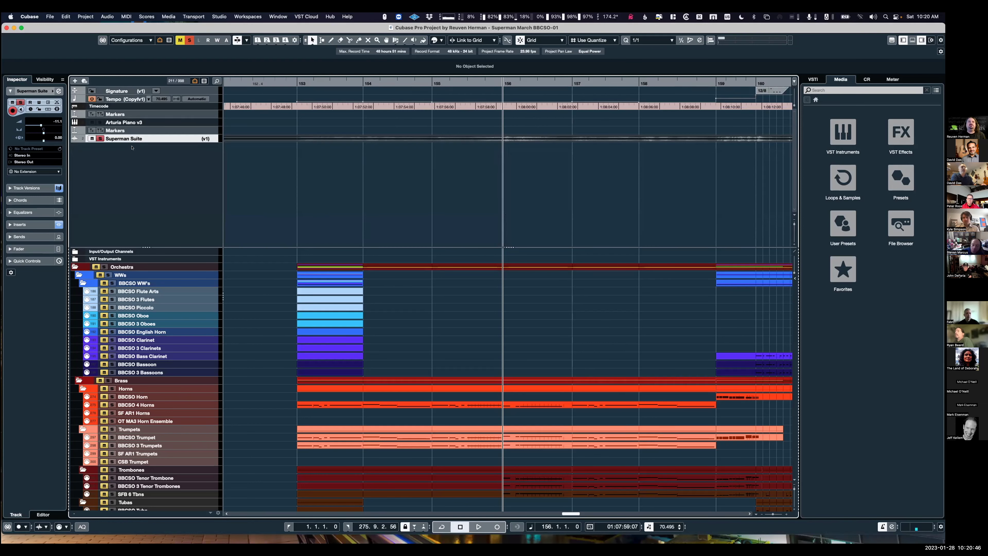
{"action": "key", "text": "s"}
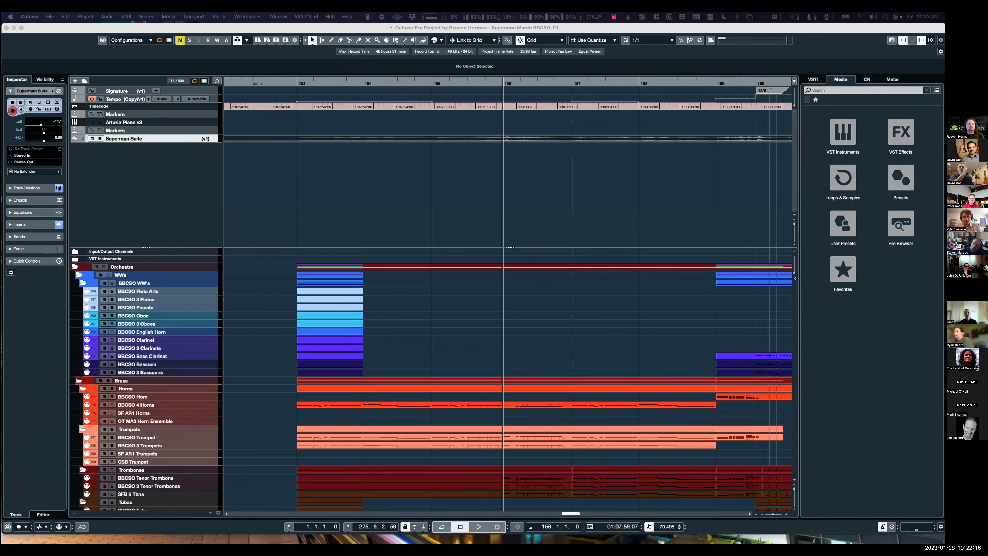
Switch to Chrome and review the Tempo Map row in the maximized Superman Suite Score and Mockup tasks spreadsheet, and minimize the window.
{"action": "left_click", "coordinate": [457, 541]}
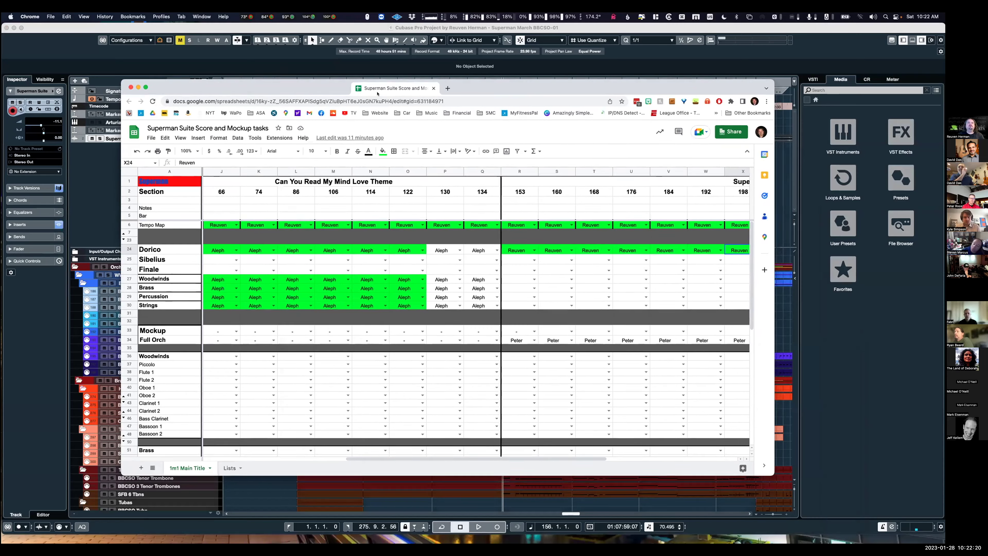
{"action": "double_click", "coordinate": [175, 92]}
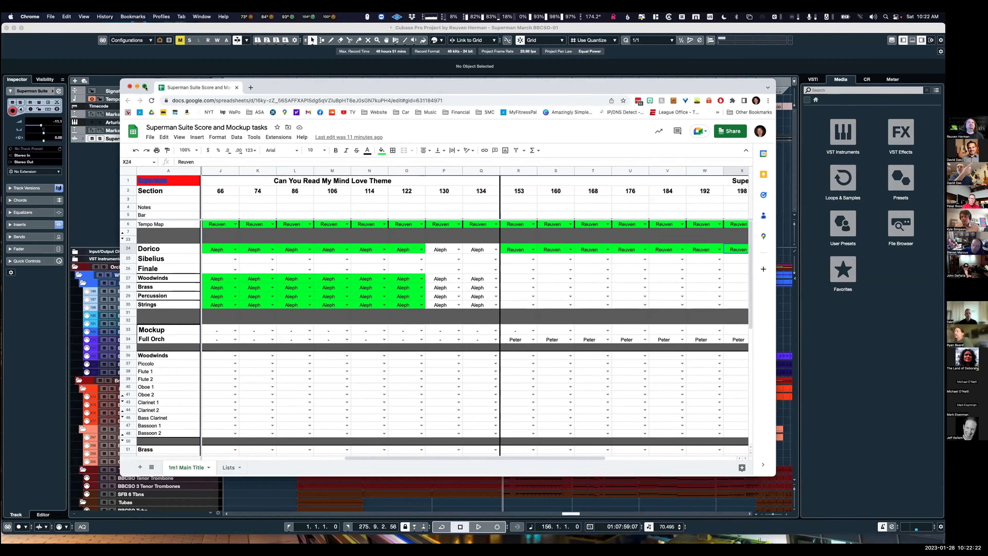
{"action": "scroll", "coordinate": [245, 187], "scroll_direction": "left", "scroll_amount": 8}
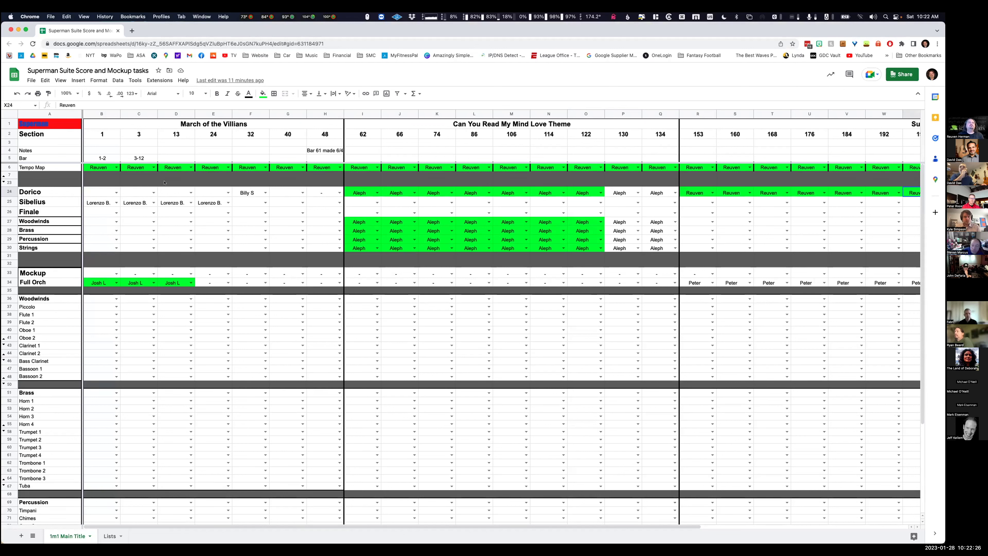
{"action": "left_click", "coordinate": [53, 166]}
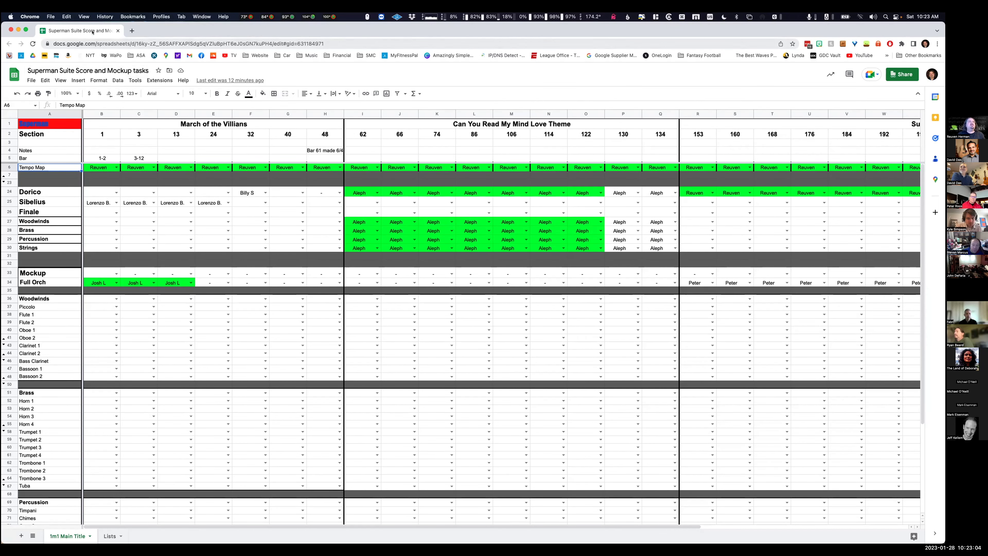
{"action": "key", "text": "super+m"}
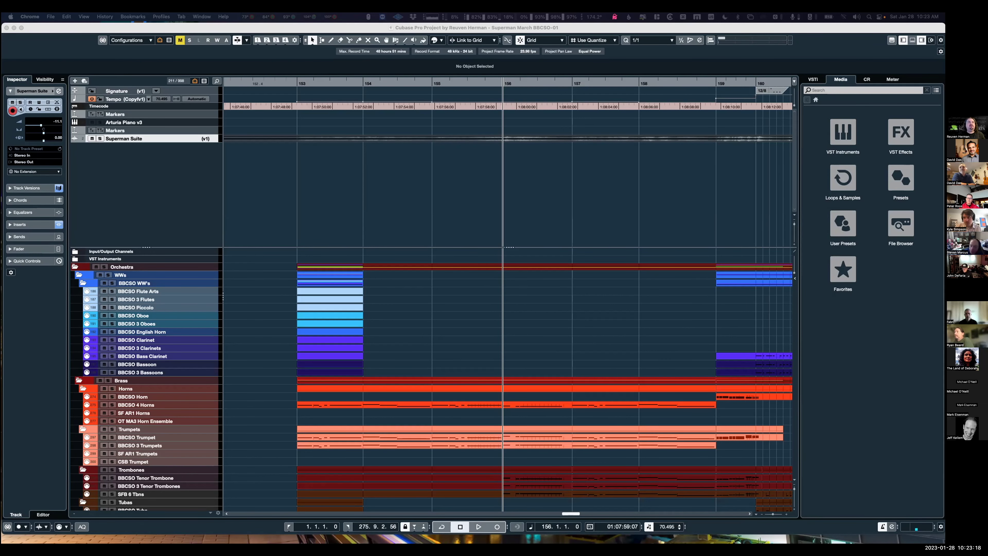
Return to Cubase and raise the divider to just below the Superman Suite track, bringing the orchestral tracks down to AV into view.
{"action": "left_click", "coordinate": [345, 230]}
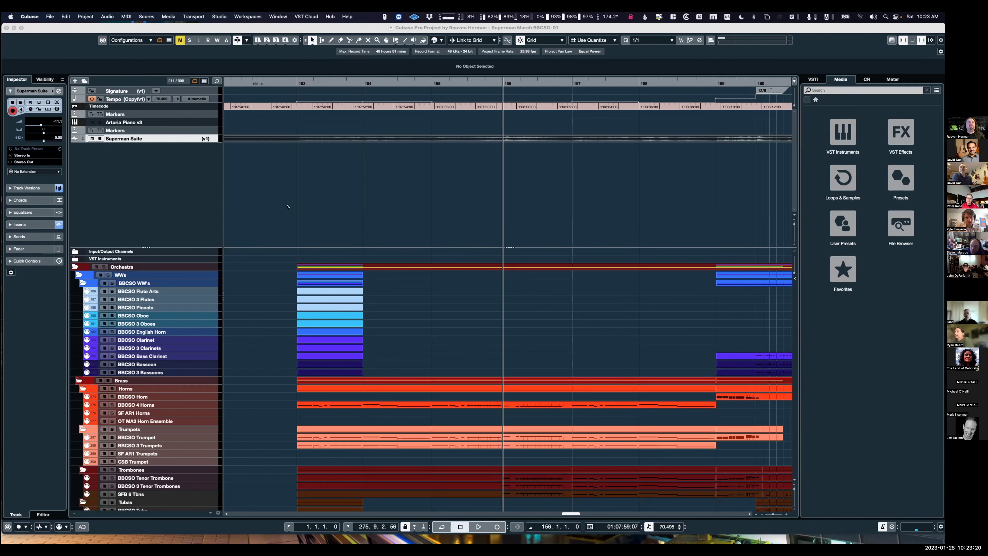
{"action": "left_click_drag", "start_coordinate": [199, 239], "coordinate": [199, 150]}
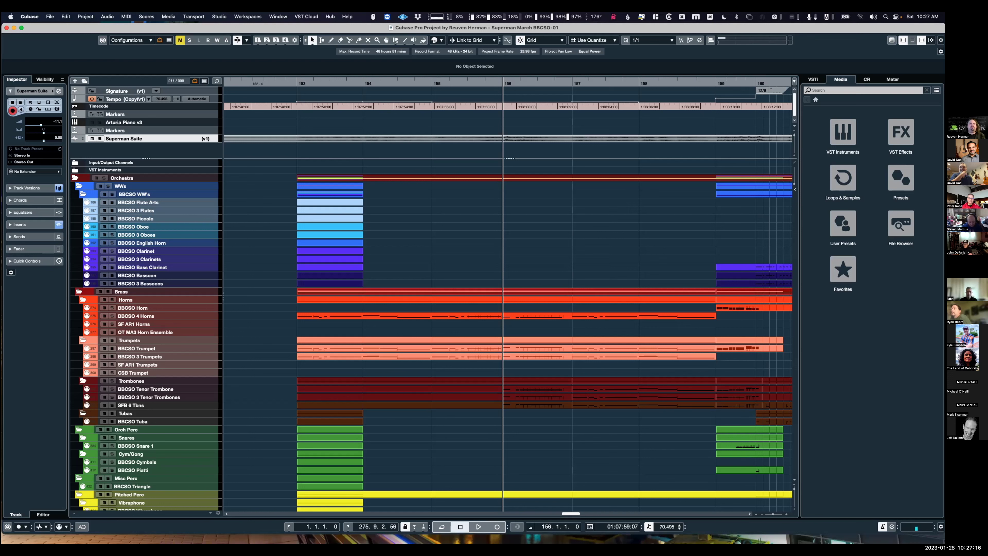
{"action": "left_click", "coordinate": [865, 345]}
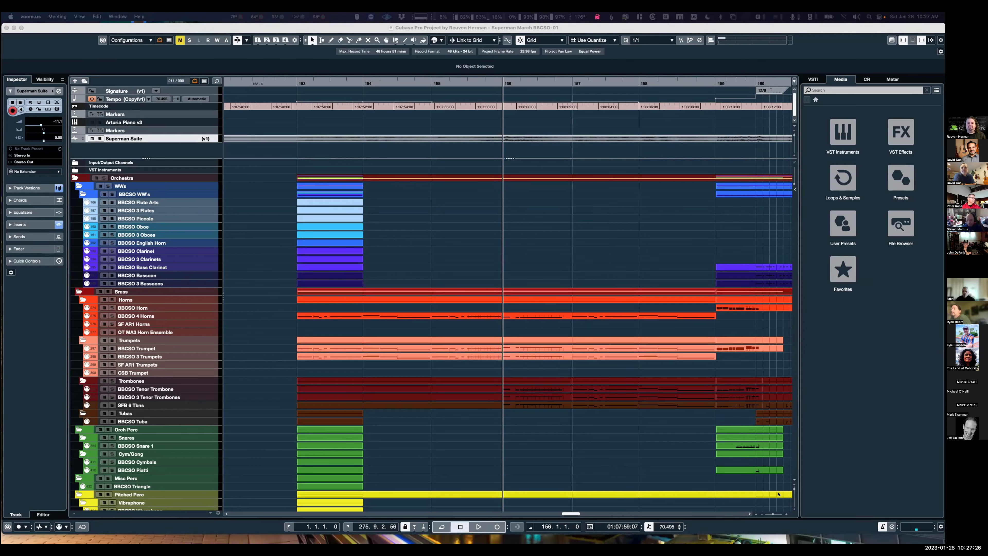
{"action": "left_click", "coordinate": [470, 269]}
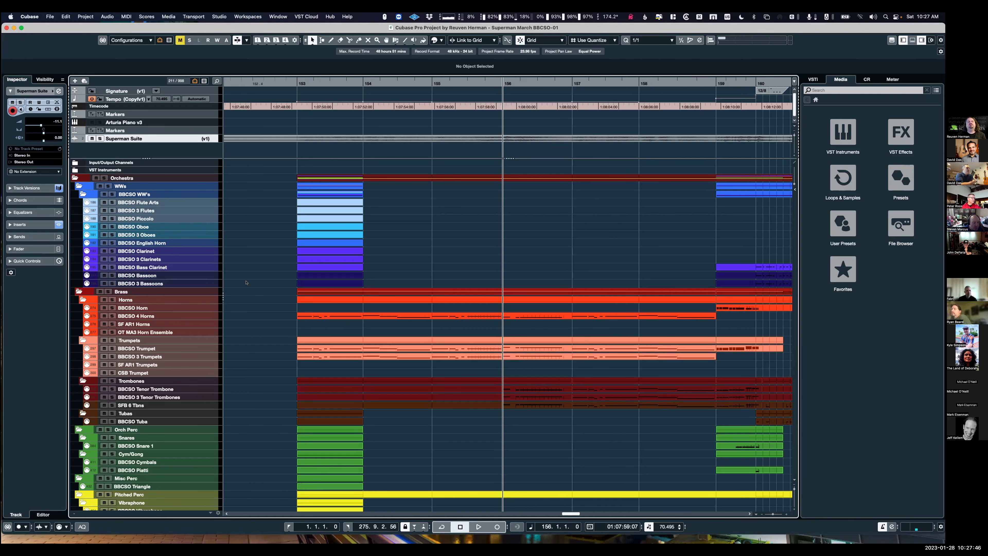
{"action": "scroll", "coordinate": [246, 282], "scroll_direction": "down", "scroll_amount": 5}
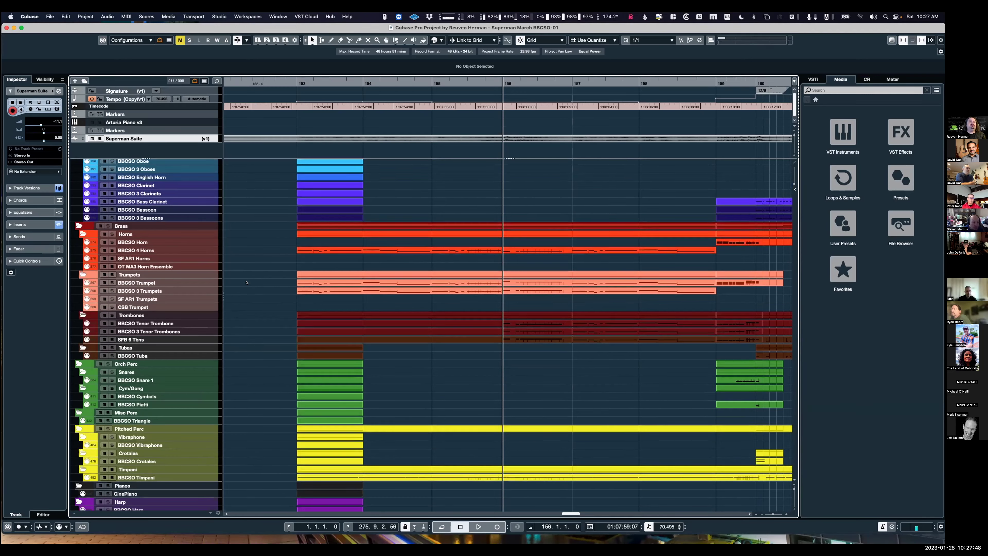
{"action": "scroll", "coordinate": [245, 282], "scroll_direction": "down", "scroll_amount": 2}
{"action": "scroll", "coordinate": [246, 282], "scroll_direction": "down", "scroll_amount": 3}
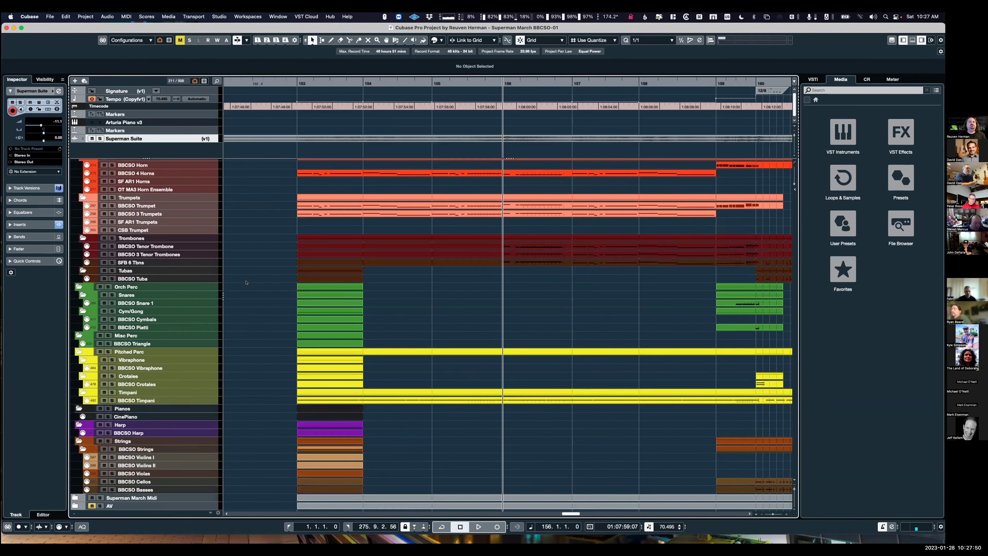
Look over the visible mockup tracks from the woodwinds down to AV, and show all hidden tracks of the template.
{"action": "scroll", "coordinate": [246, 283], "scroll_direction": "up", "scroll_amount": 10}
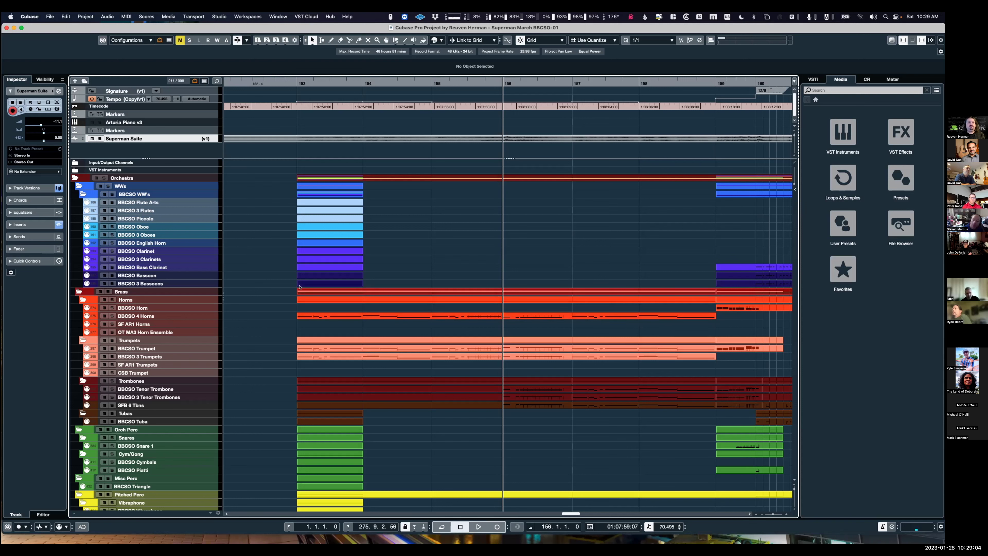
{"action": "scroll", "coordinate": [276, 292], "scroll_direction": "down", "scroll_amount": 10}
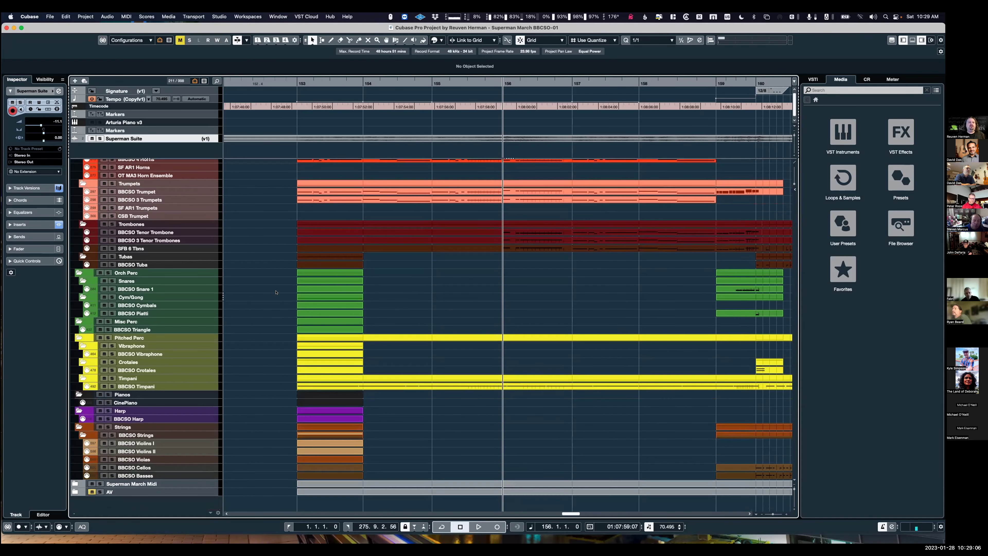
{"action": "scroll", "coordinate": [279, 294], "scroll_direction": "up", "scroll_amount": 10}
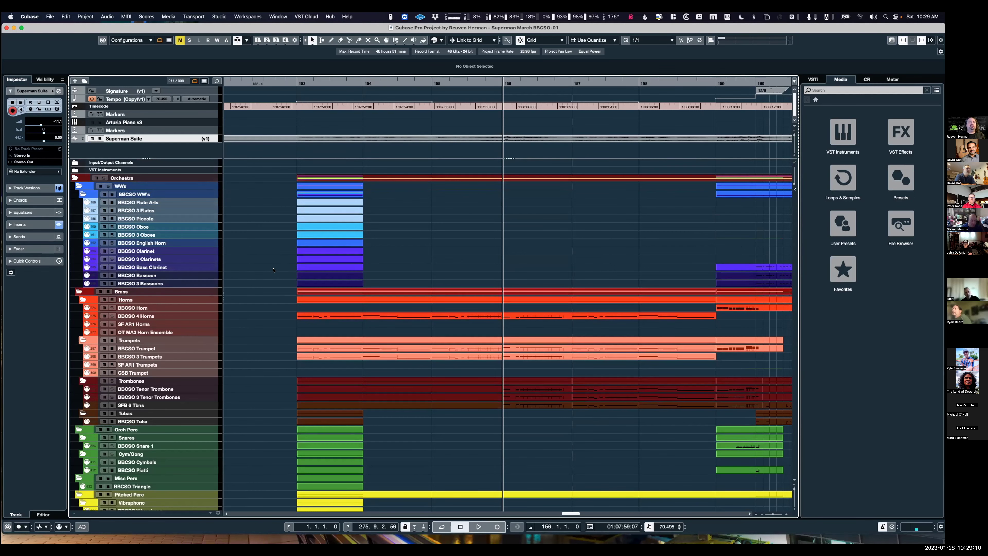
{"action": "key", "text": "ctrl+alt+v"}
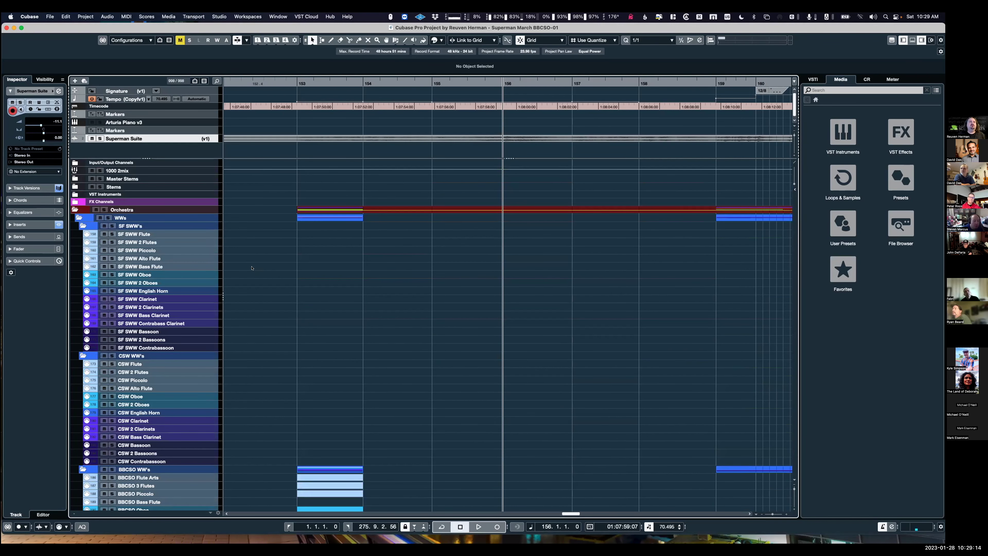
Look through the complete template track list, from the SF SWW woodwinds through the strings and Internal tracks to AV.
{"action": "scroll", "coordinate": [252, 268], "scroll_direction": "down", "scroll_amount": 20}
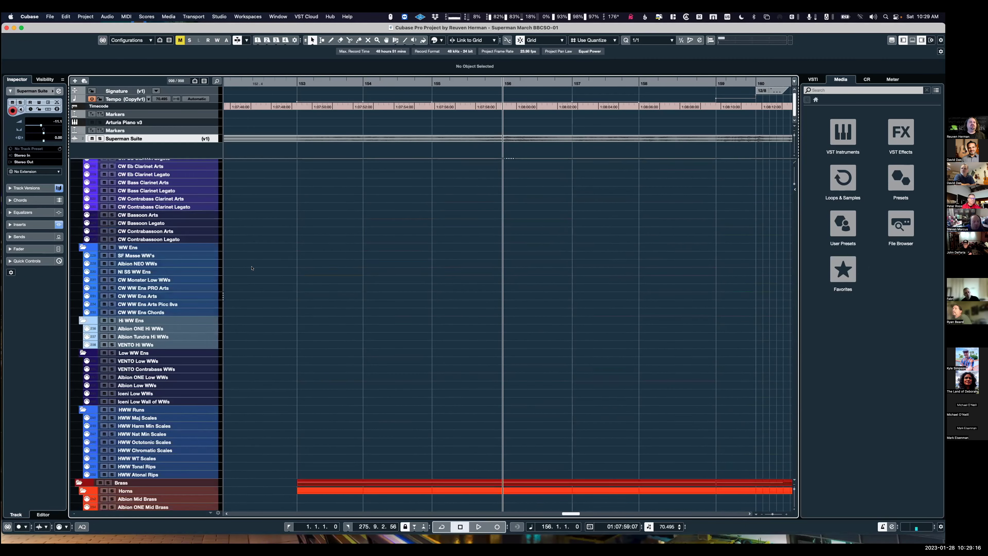
{"action": "scroll", "coordinate": [252, 268], "scroll_direction": "down", "scroll_amount": 20}
{"action": "scroll", "coordinate": [251, 268], "scroll_direction": "down", "scroll_amount": 20}
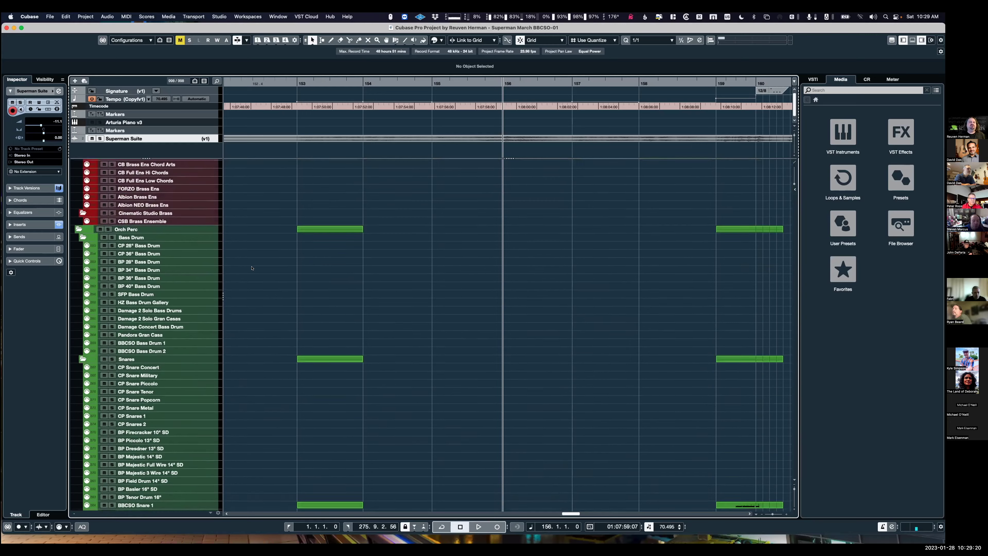
{"action": "scroll", "coordinate": [252, 268], "scroll_direction": "down", "scroll_amount": 12}
{"action": "scroll", "coordinate": [251, 268], "scroll_direction": "down", "scroll_amount": 15}
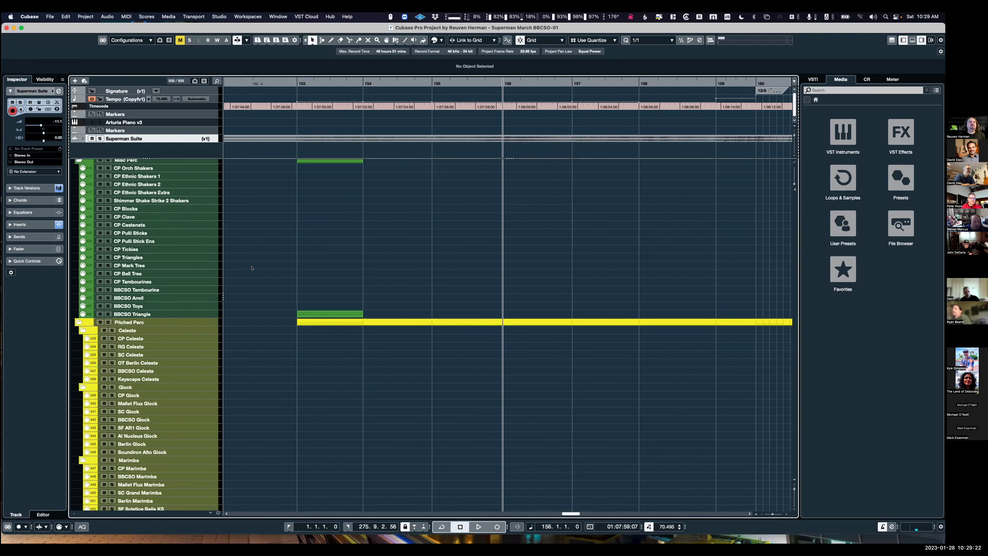
{"action": "scroll", "coordinate": [252, 268], "scroll_direction": "down", "scroll_amount": 15}
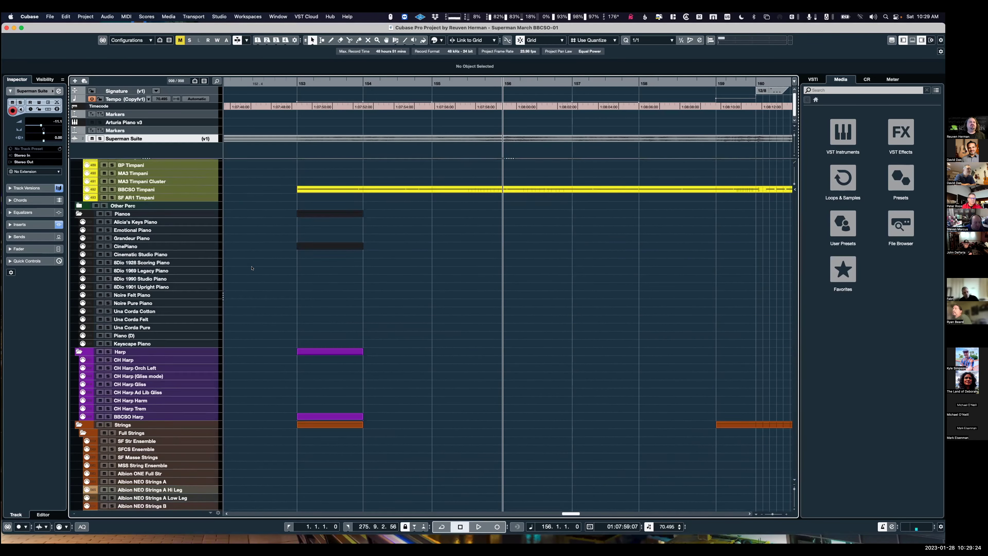
{"action": "scroll", "coordinate": [252, 267], "scroll_direction": "down", "scroll_amount": 20}
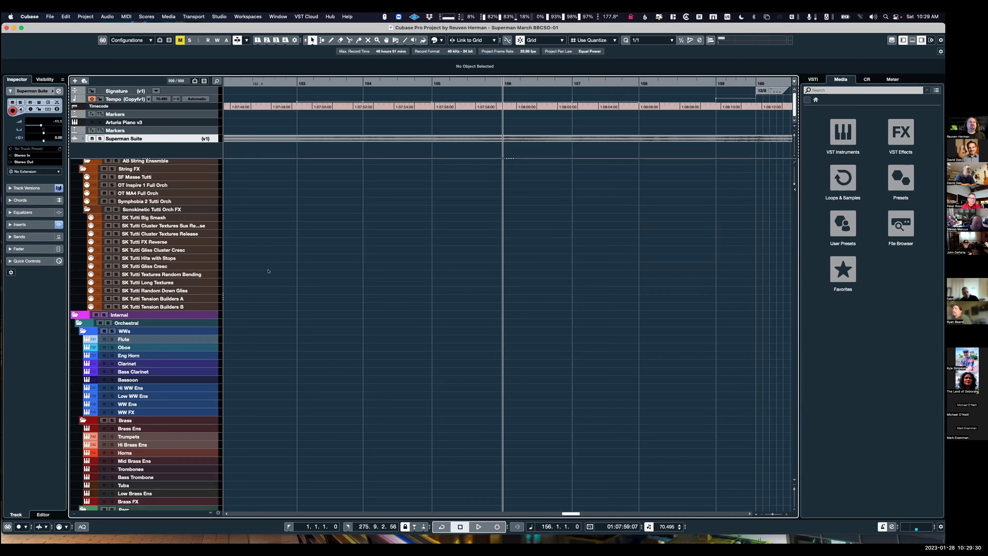
{"action": "scroll", "coordinate": [268, 271], "scroll_direction": "down", "scroll_amount": 15}
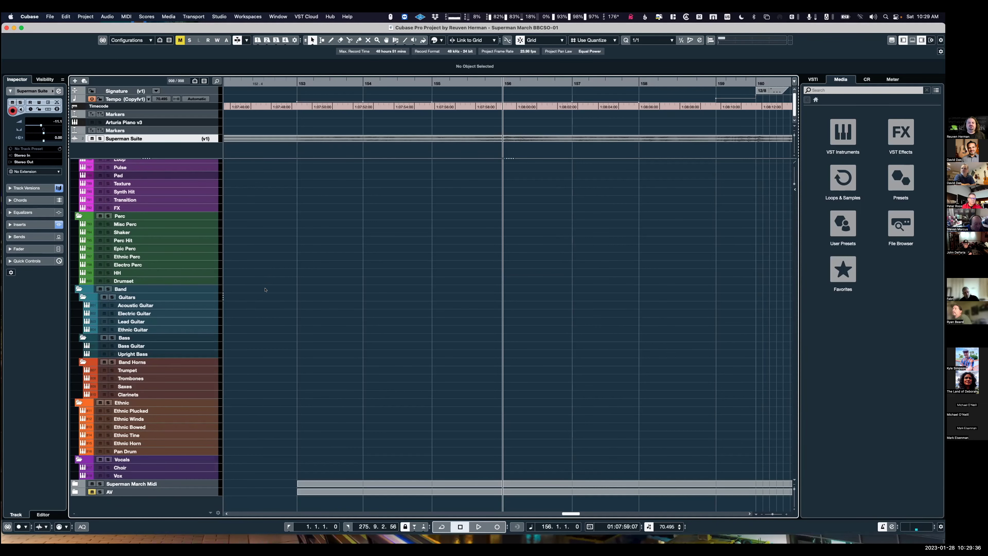
{"action": "scroll", "coordinate": [267, 295], "scroll_direction": "up", "scroll_amount": 20}
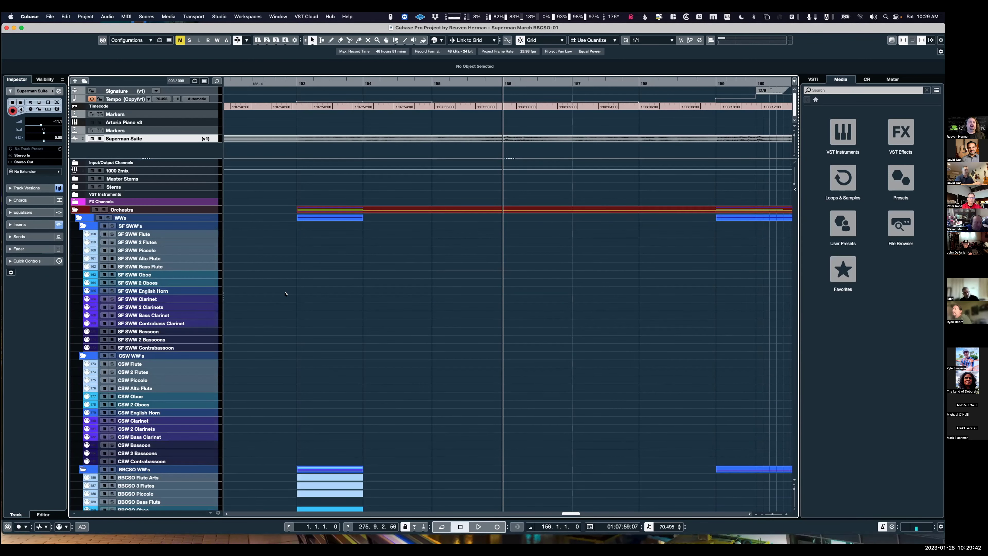
{"action": "scroll", "coordinate": [285, 294], "scroll_direction": "down", "scroll_amount": 20}
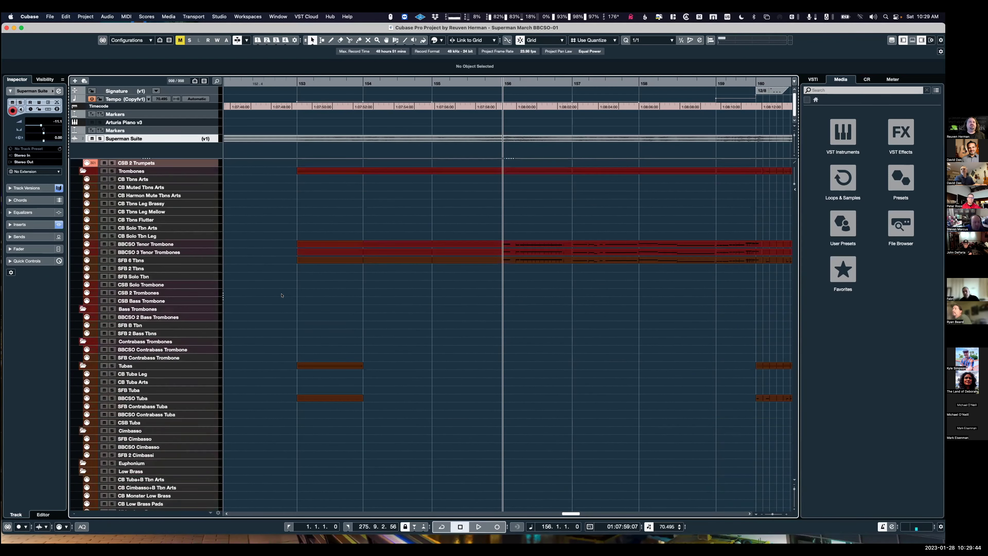
{"action": "scroll", "coordinate": [284, 295], "scroll_direction": "up", "scroll_amount": 20}
Find the project's tracks containing "flute" and select the BBCSO Flute Arts track.
{"action": "key", "text": "super+f"}
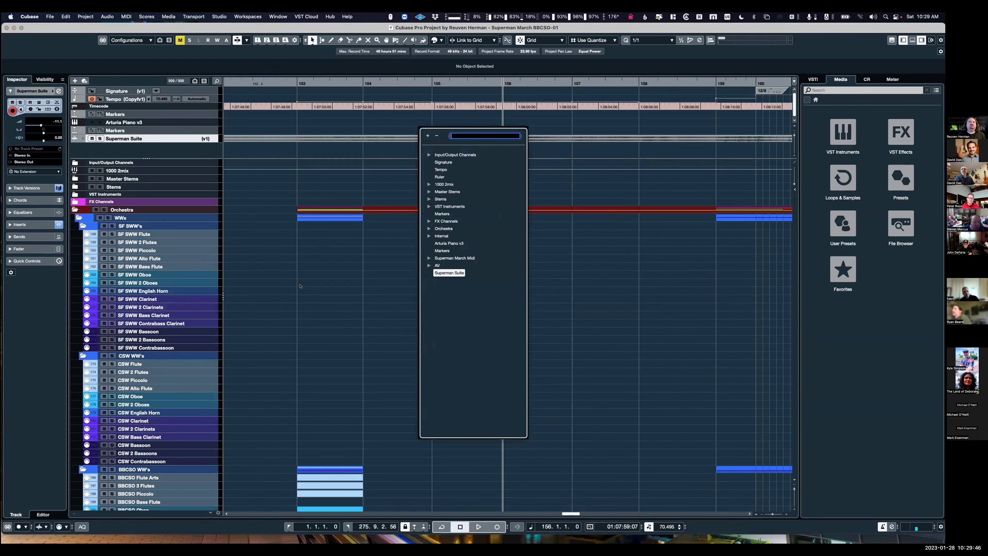
{"action": "type", "text": "flute"}
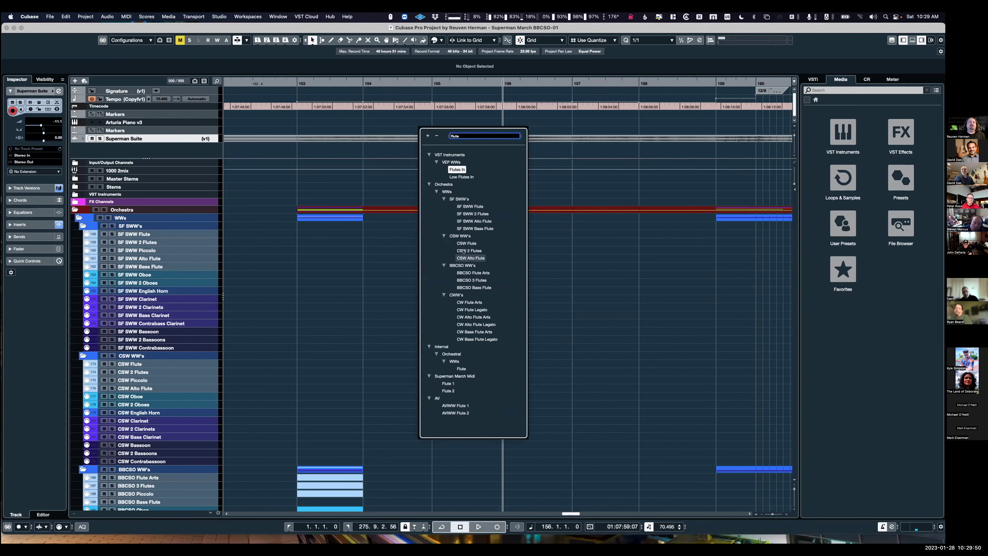
{"action": "left_click", "coordinate": [469, 273]}
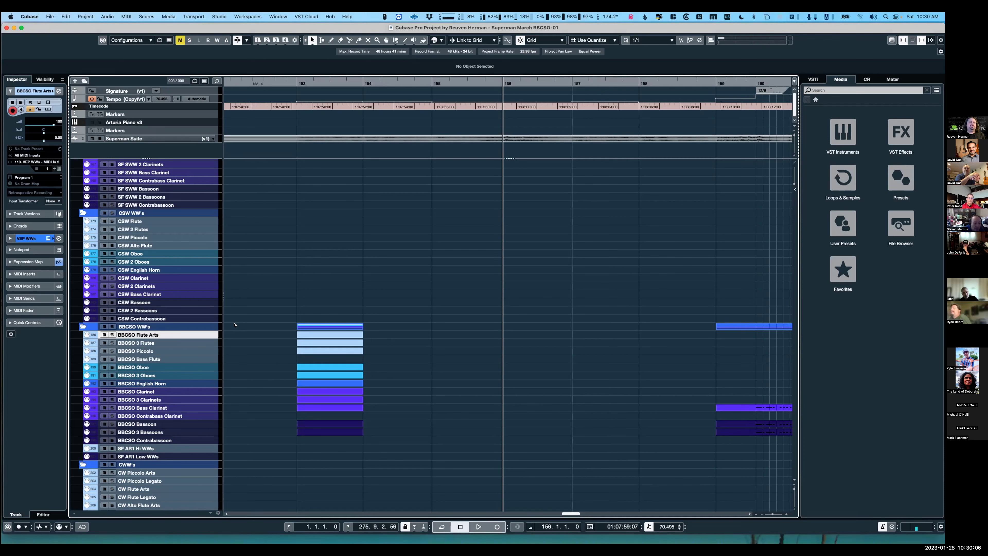
Return to the reduced set of visible tracks and zoom out the timeline until the whole Superman March arrangement from bar 153 fits.
{"action": "key", "text": "ctrl+h"}
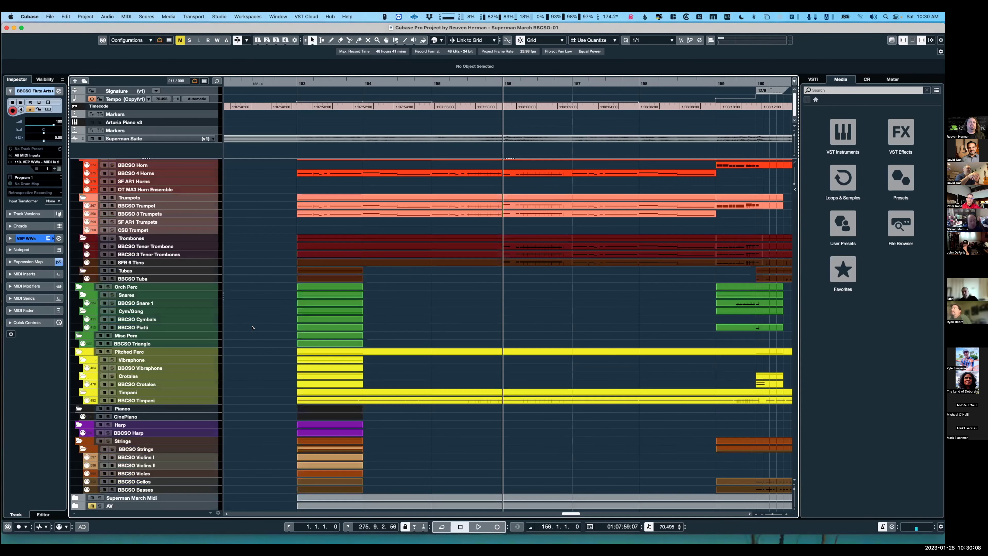
{"action": "key", "text": "g"}
{"action": "key", "text": "g"}
{"action": "key", "text": "g"}
{"action": "key", "text": "g"}
{"action": "key", "text": "g"}
{"action": "key", "text": "g"}
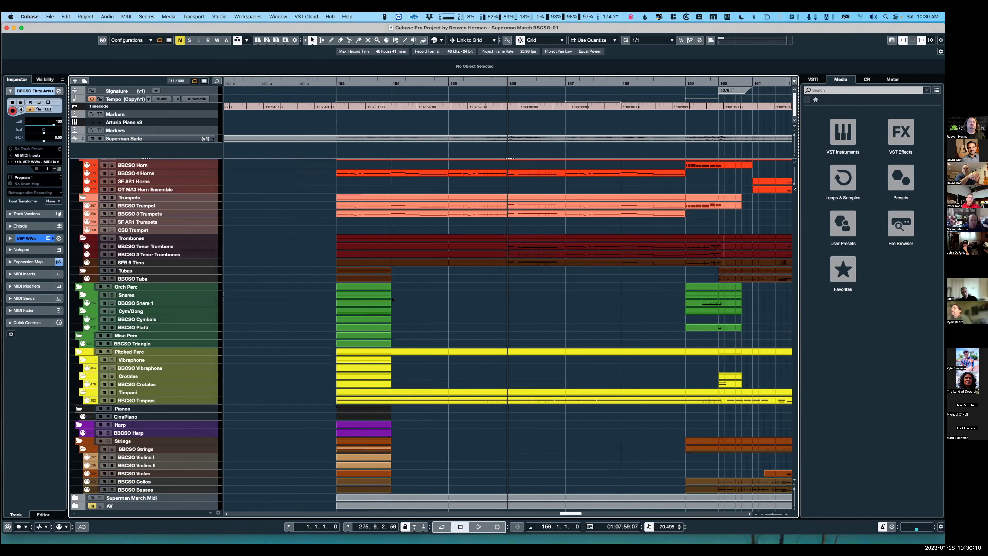
{"action": "key", "text": "g"}
{"action": "key", "text": "g"}
{"action": "key", "text": "g"}
{"action": "key", "text": "g"}
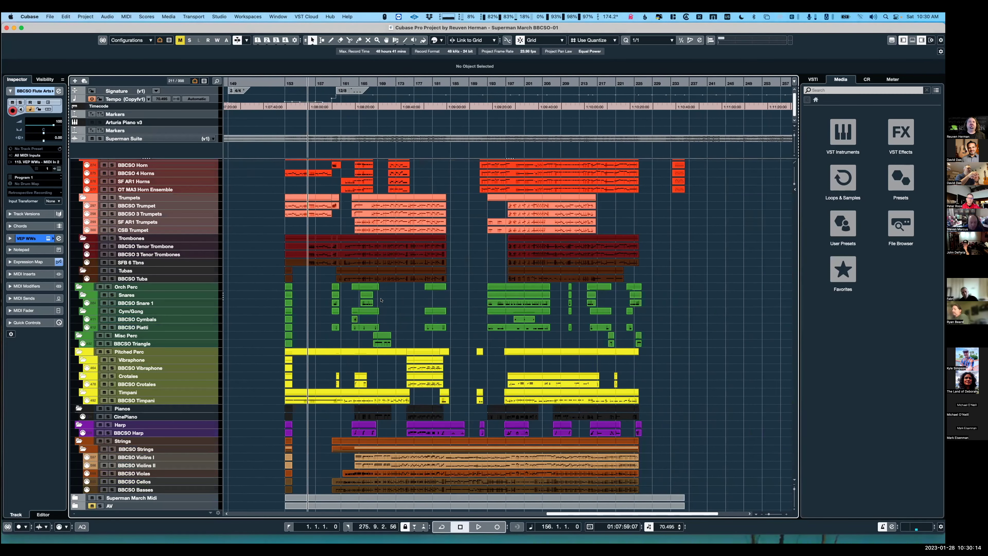
Expand the AV folder, examine its AVIB brass and woodwind tracks, and collapse the folder again.
{"action": "scroll", "coordinate": [381, 300], "scroll_direction": "up", "scroll_amount": 4}
{"action": "scroll", "coordinate": [381, 300], "scroll_direction": "down", "scroll_amount": 5}
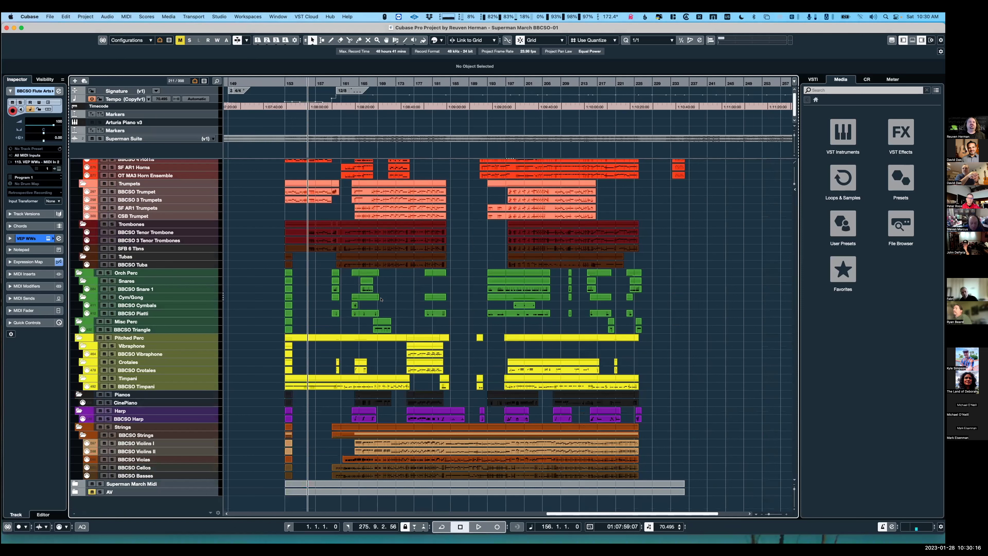
{"action": "left_click", "coordinate": [74, 493]}
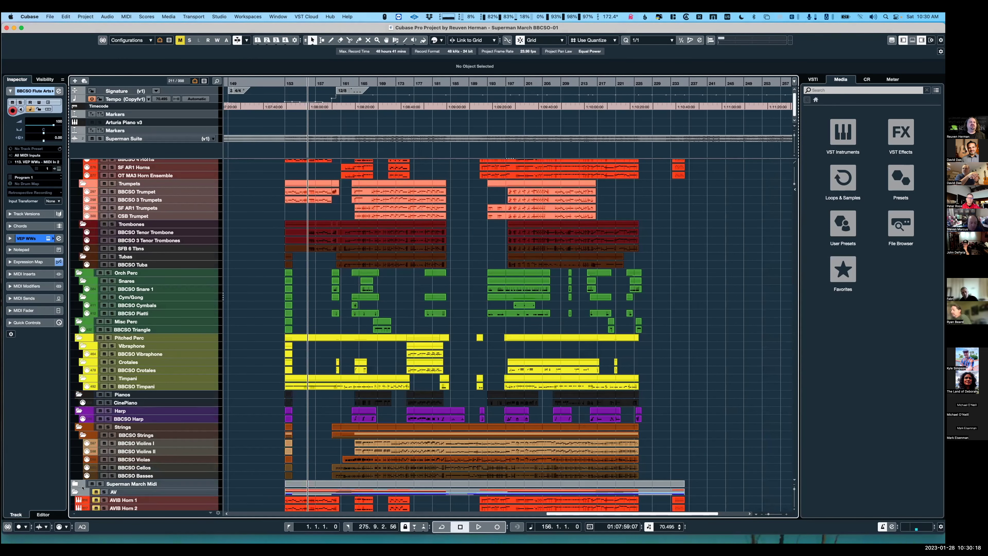
{"action": "scroll", "coordinate": [118, 442], "scroll_direction": "down", "scroll_amount": 4}
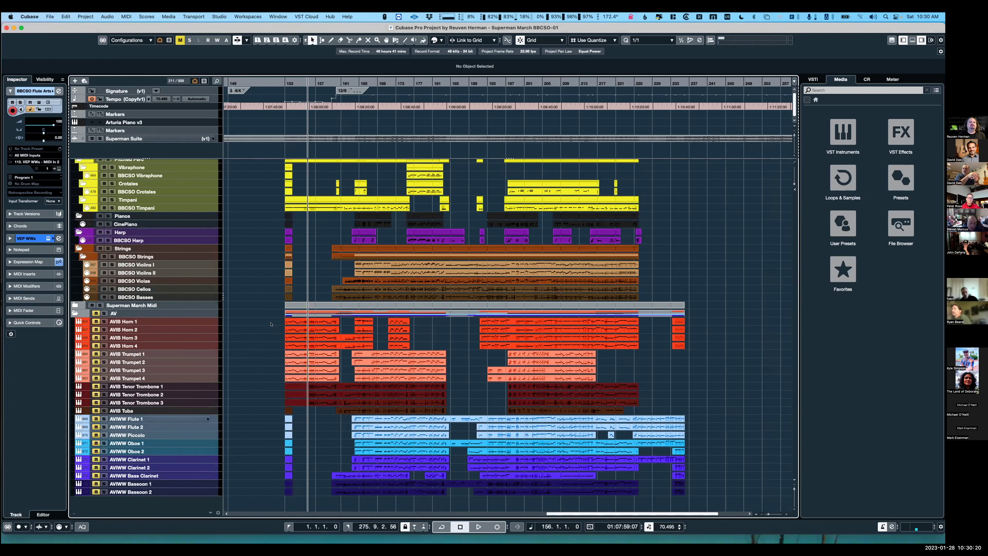
{"action": "left_click", "coordinate": [74, 313]}
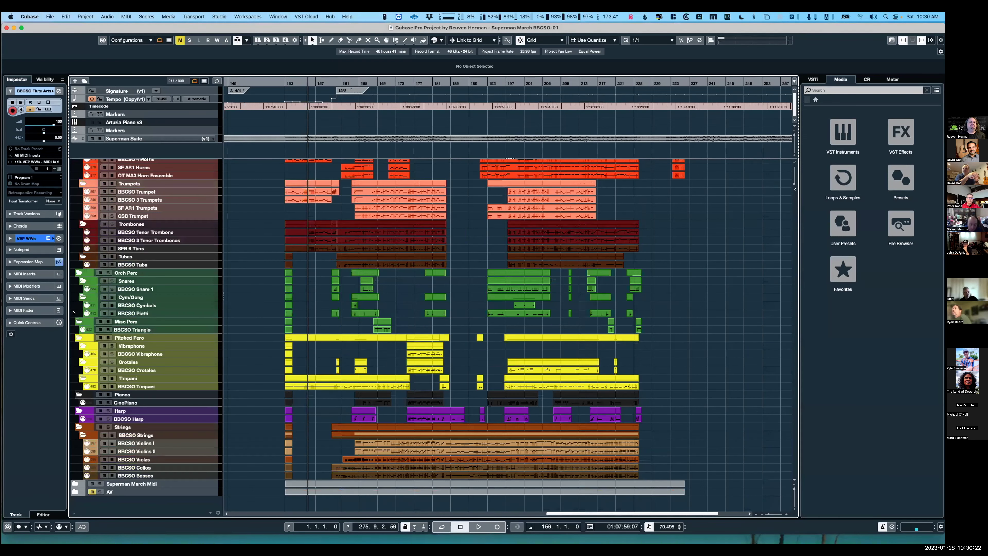
{"action": "scroll", "coordinate": [300, 389], "scroll_direction": "up", "scroll_amount": 4}
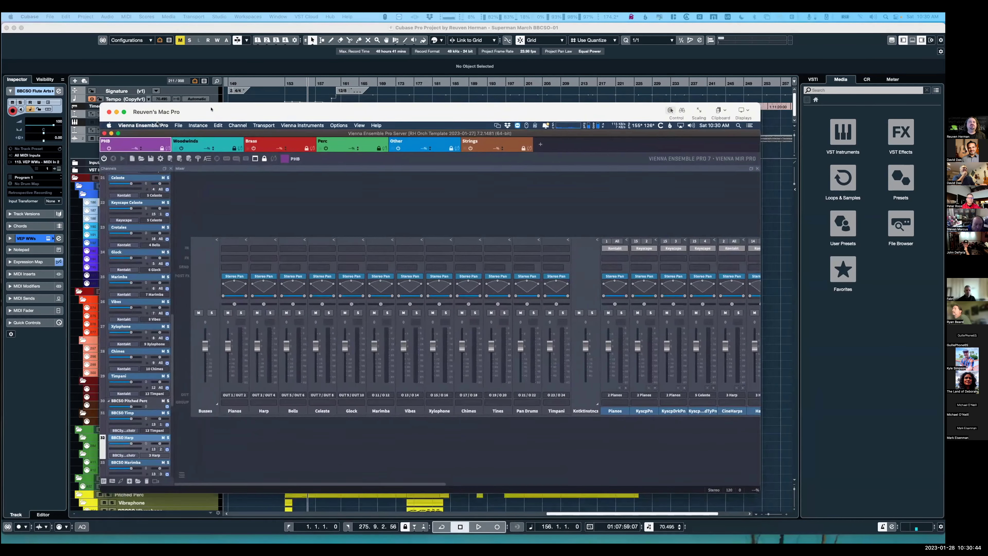
Switch to the shared Mac Pro screen and view the PHB and Woodwinds instances in Vienna Ensemble Pro.
{"action": "double_click", "coordinate": [206, 100]}
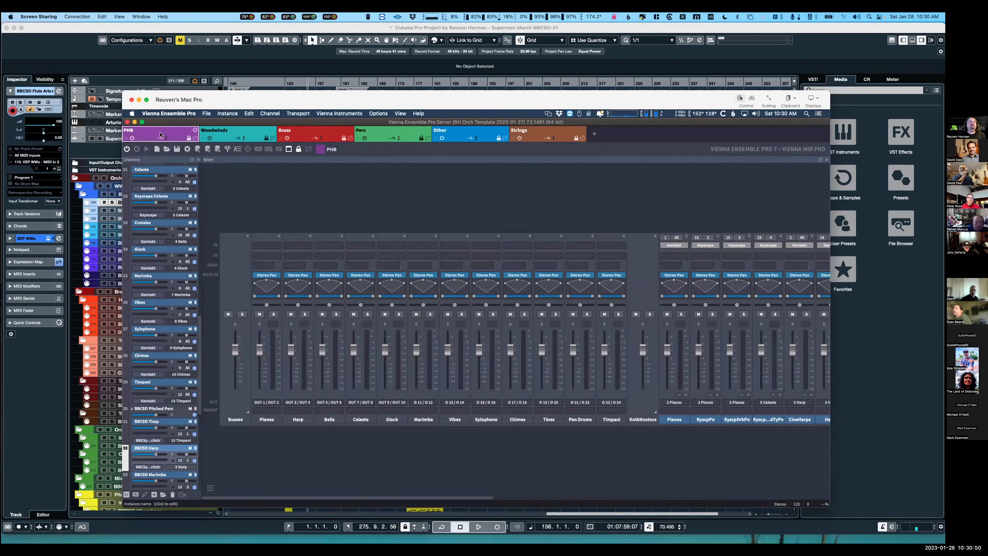
{"action": "right_click", "coordinate": [236, 131]}
{"action": "key", "text": "Escape"}
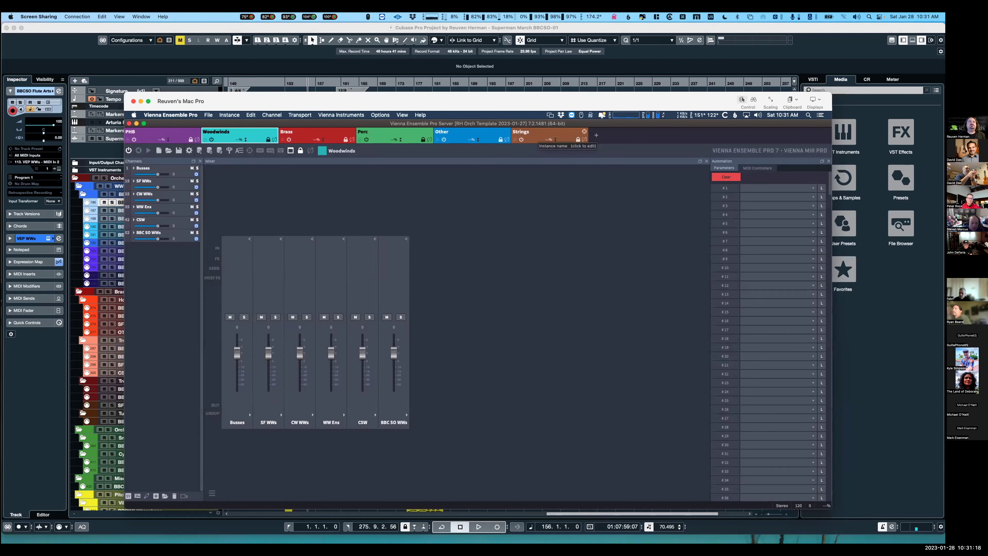
{"action": "left_click", "coordinate": [168, 133]}
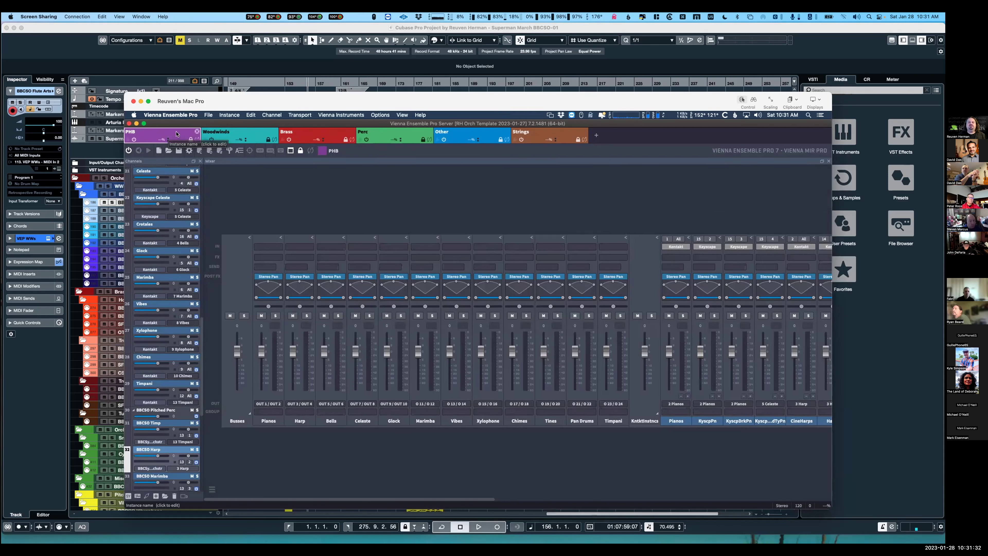
{"action": "left_click", "coordinate": [249, 133]}
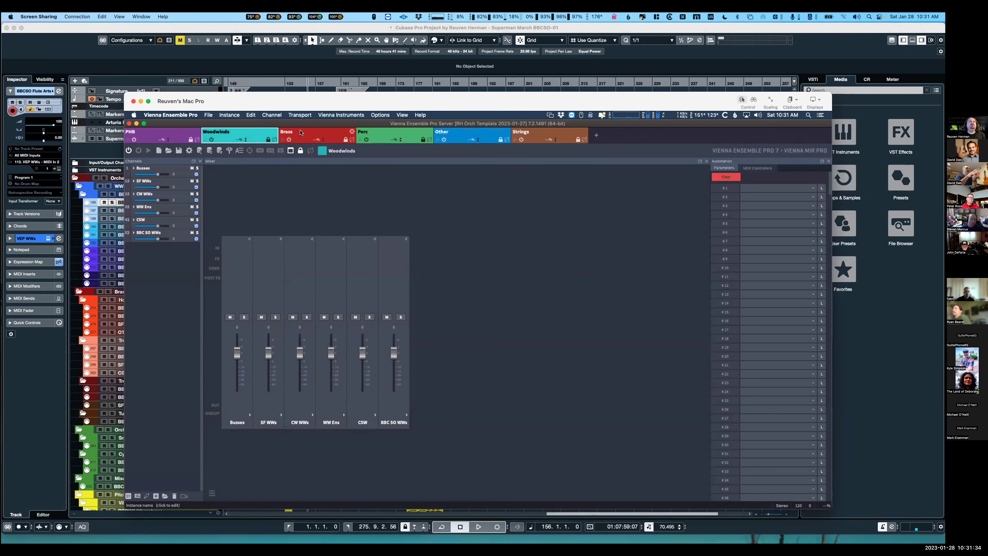
Expand the SF WWs folder in the Woodwinds instance and select the SF Flutes channel.
{"action": "left_click", "coordinate": [134, 181]}
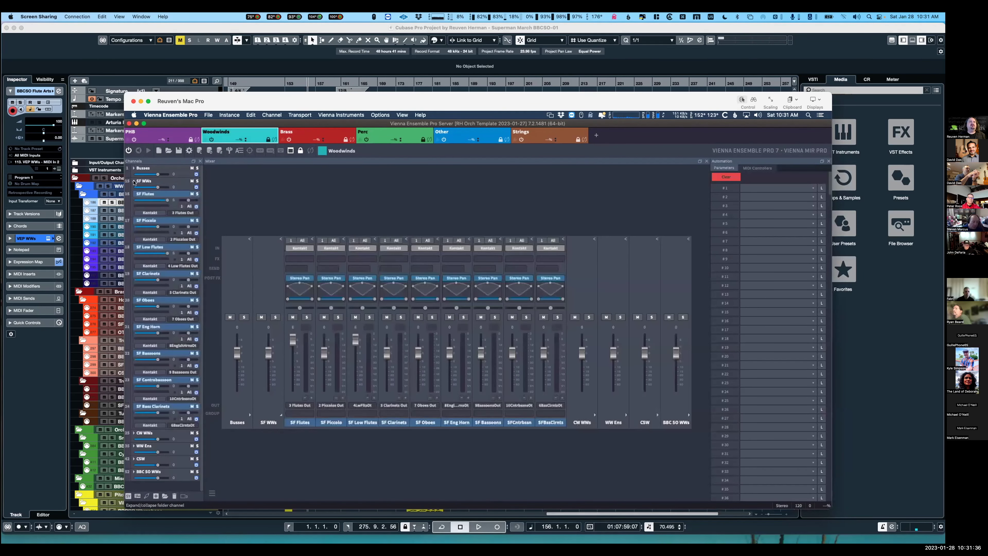
{"action": "left_click", "coordinate": [148, 194]}
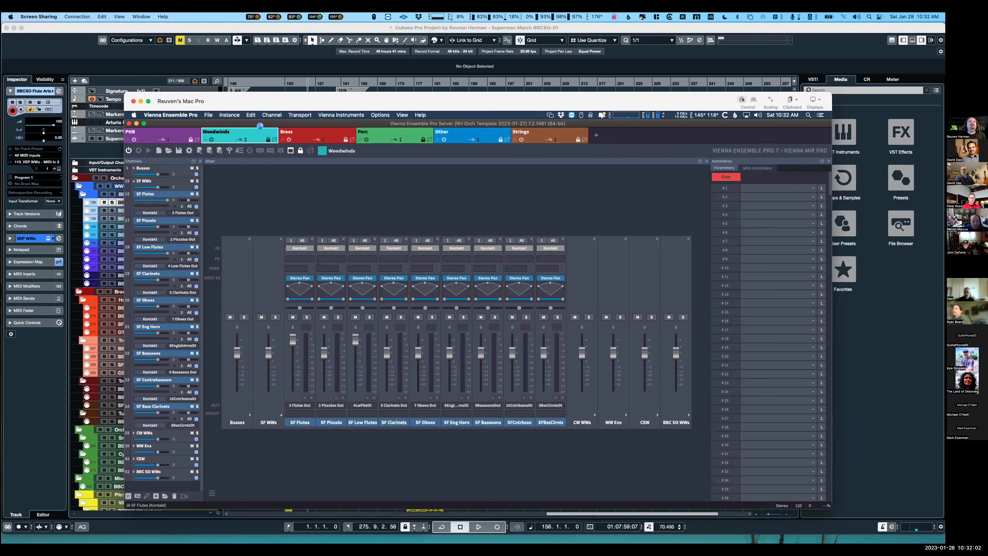
{"action": "left_click_drag", "start_coordinate": [269, 100], "coordinate": [268, 109]}
Return to Cubase, select the BBCSO 3 Flutes track, view its VEP WWs instrument's server connection window, and close it.
{"action": "left_click", "coordinate": [153, 210]}
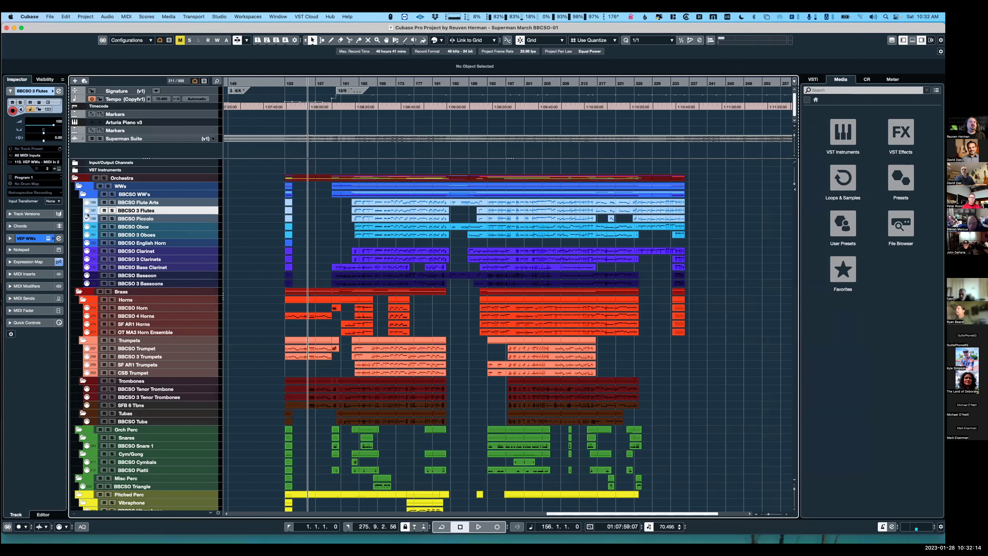
{"action": "key", "text": "Return"}
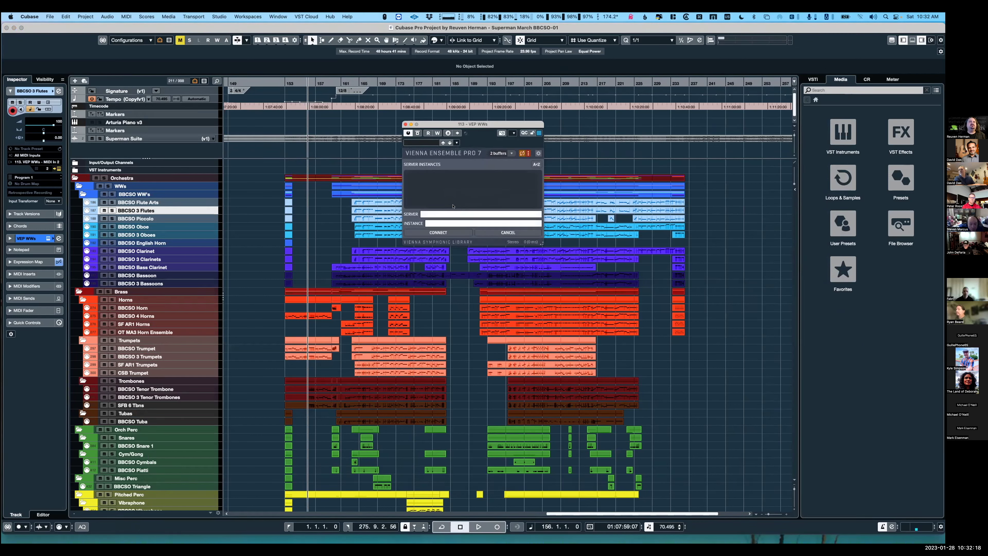
{"action": "key", "text": "Return"}
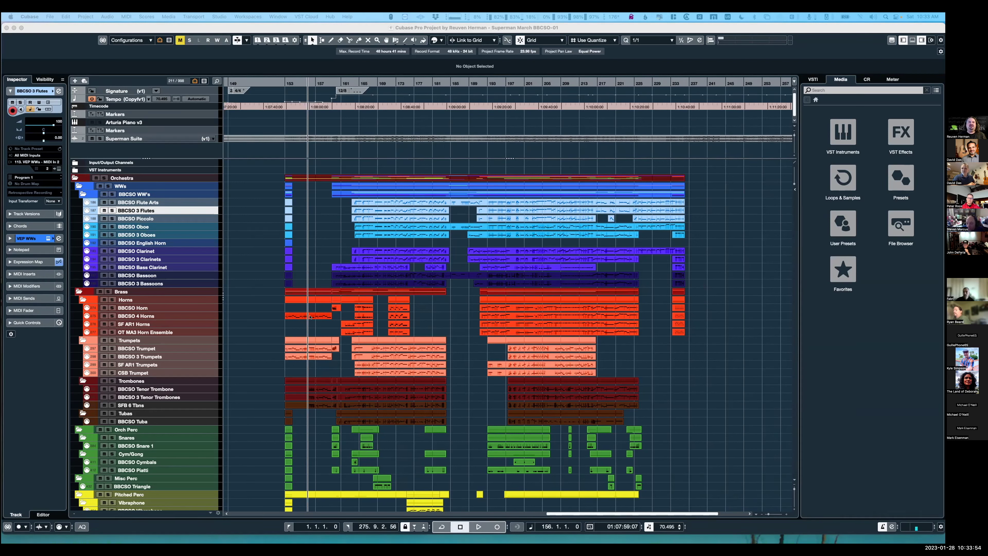
Select the first part on the BBCSO 4 Horns track and look over the orchestral tracks down to AV and back.
{"action": "left_click", "coordinate": [310, 317]}
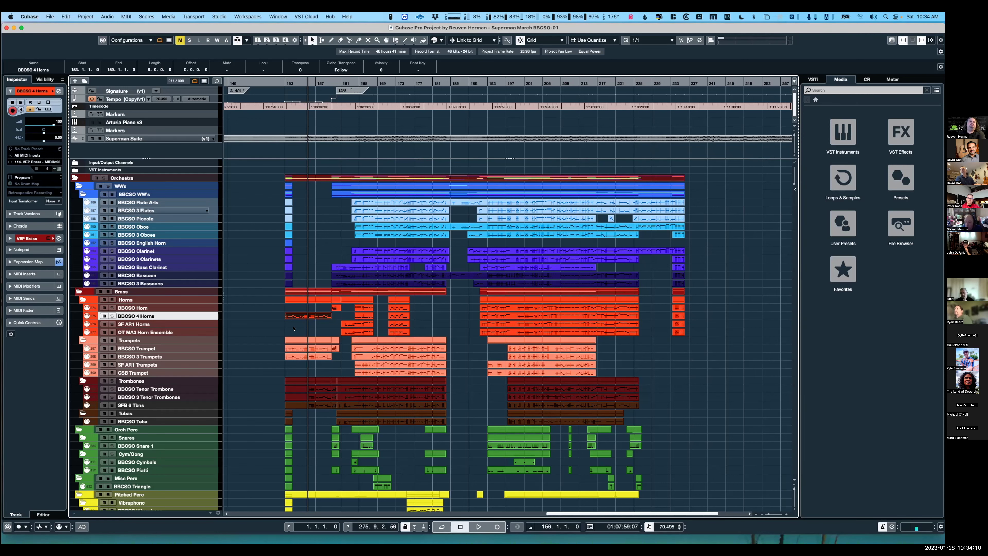
{"action": "scroll", "coordinate": [294, 328], "scroll_direction": "down", "scroll_amount": 2}
{"action": "scroll", "coordinate": [293, 327], "scroll_direction": "down", "scroll_amount": 10}
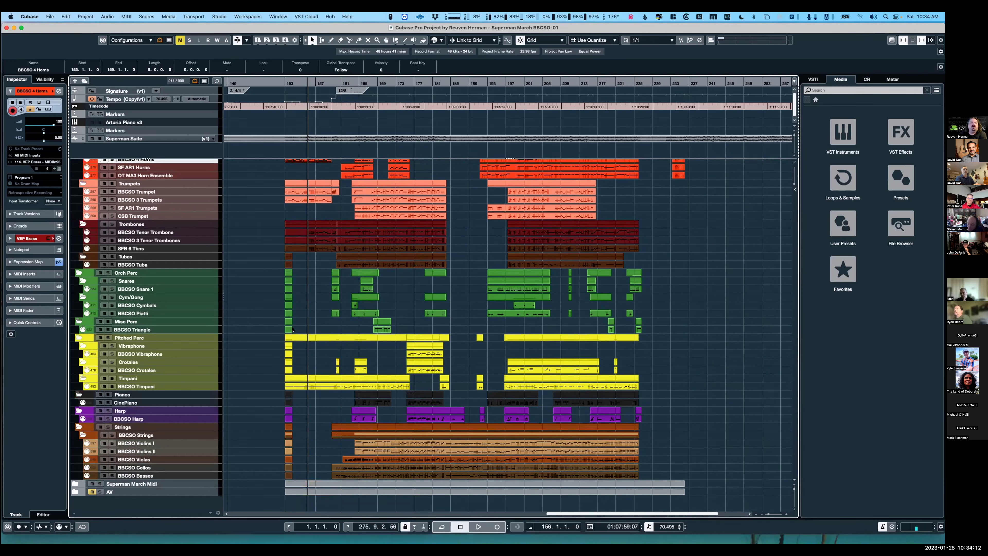
{"action": "scroll", "coordinate": [291, 339], "scroll_direction": "up", "scroll_amount": 12}
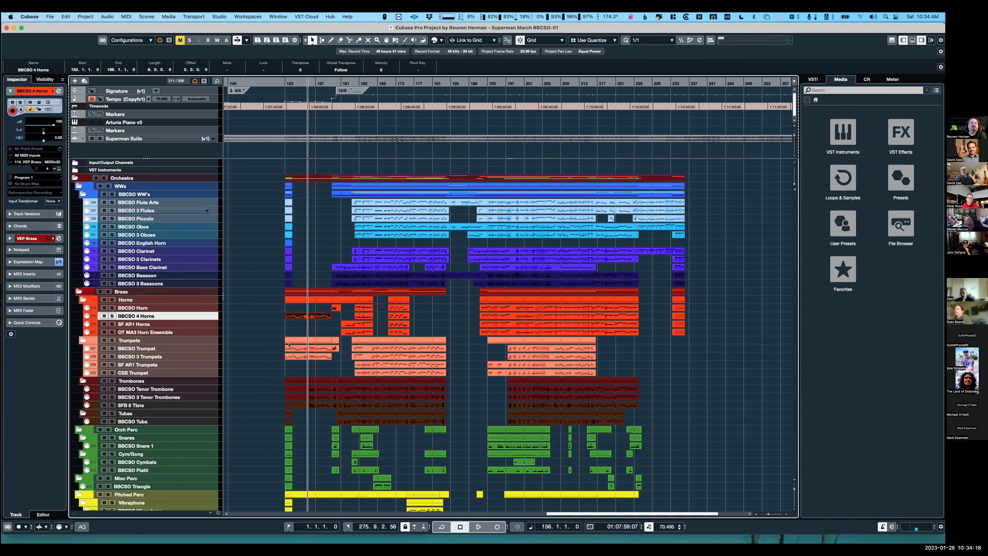
Expand the Superman March Midi folder below the strings and look over its tracks down to Double Bass.
{"action": "scroll", "coordinate": [291, 343], "scroll_direction": "down", "scroll_amount": 12}
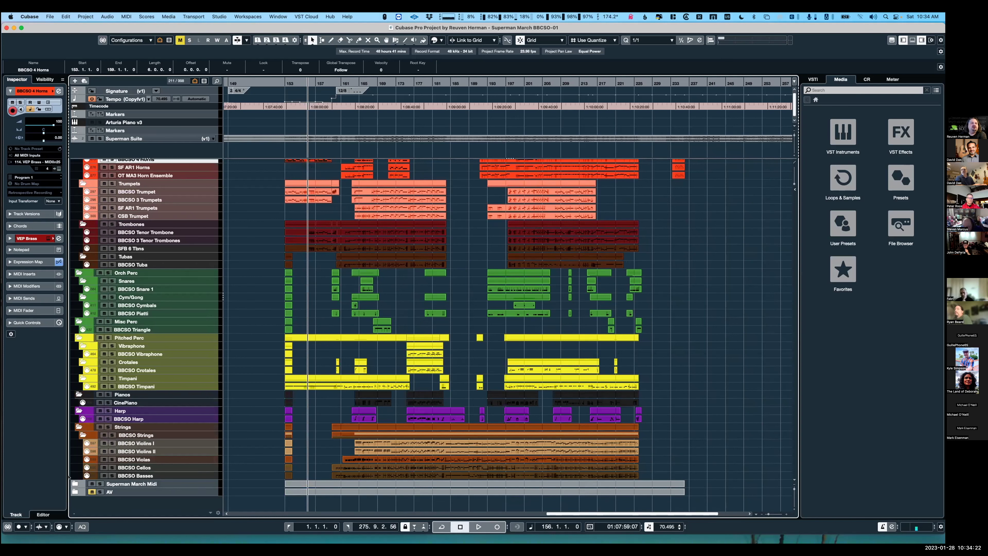
{"action": "left_click", "coordinate": [74, 484]}
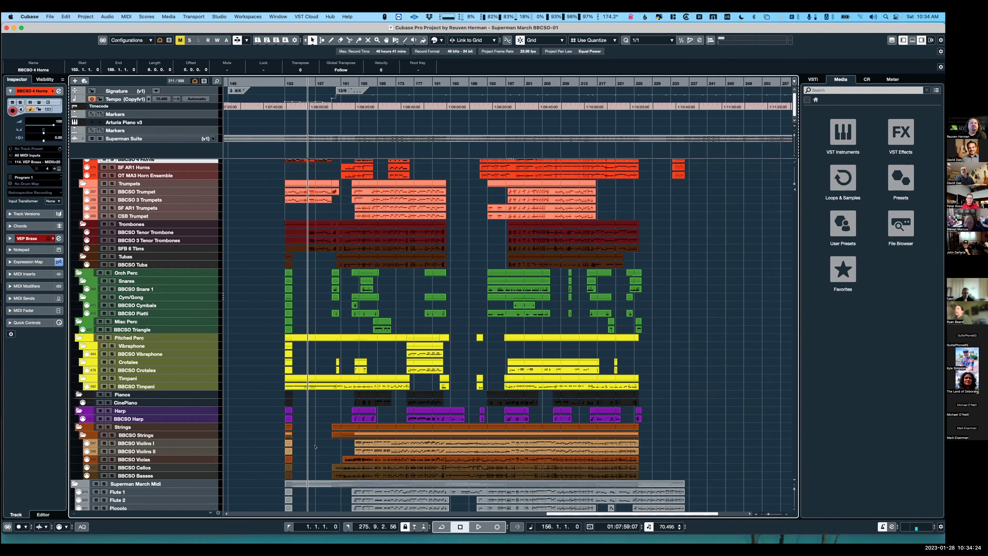
{"action": "scroll", "coordinate": [315, 446], "scroll_direction": "down", "scroll_amount": 20}
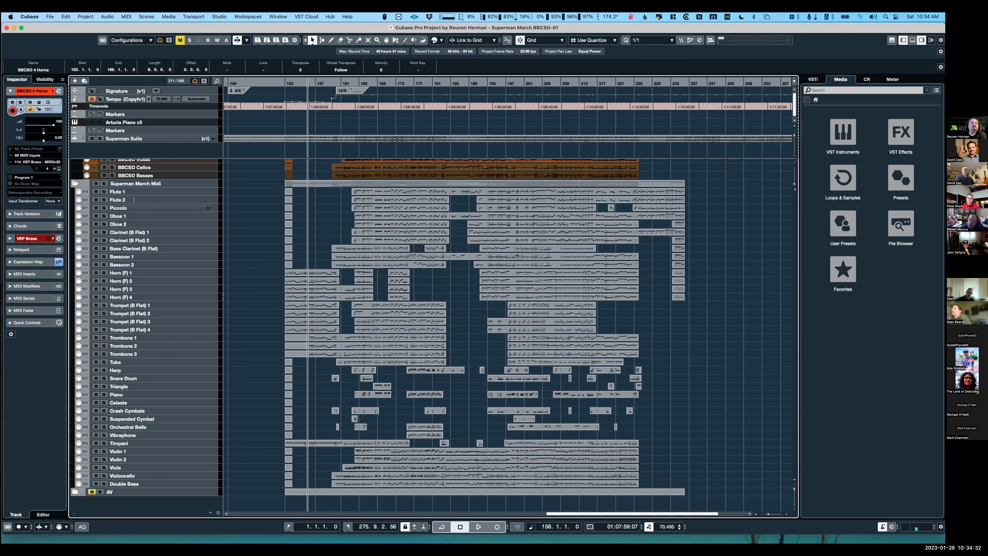
Select the Flute 1, Flute 2, Piccolo and Oboe 1 tracks one after another in the Superman March Midi folder.
{"action": "left_click", "coordinate": [133, 192]}
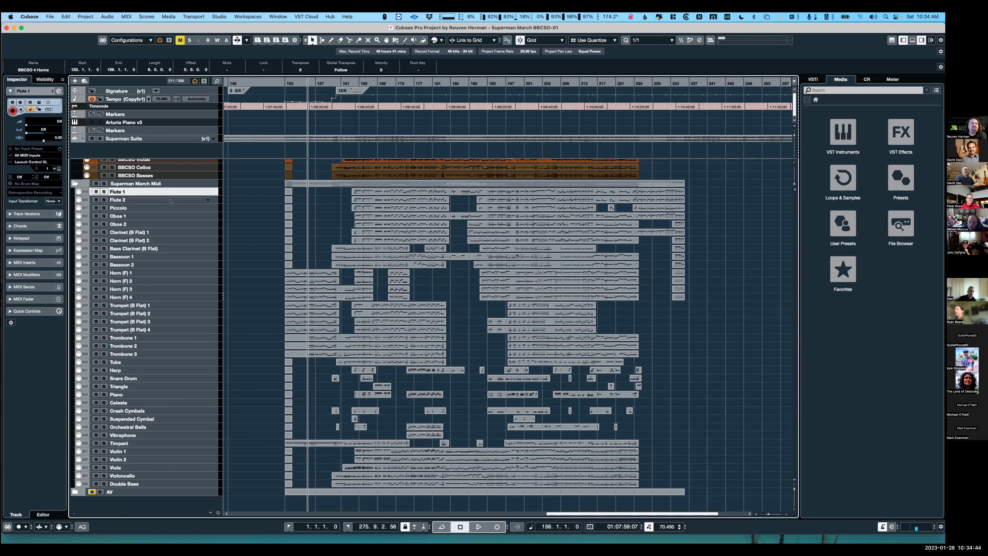
{"action": "left_click", "coordinate": [136, 200]}
{"action": "left_click", "coordinate": [137, 207]}
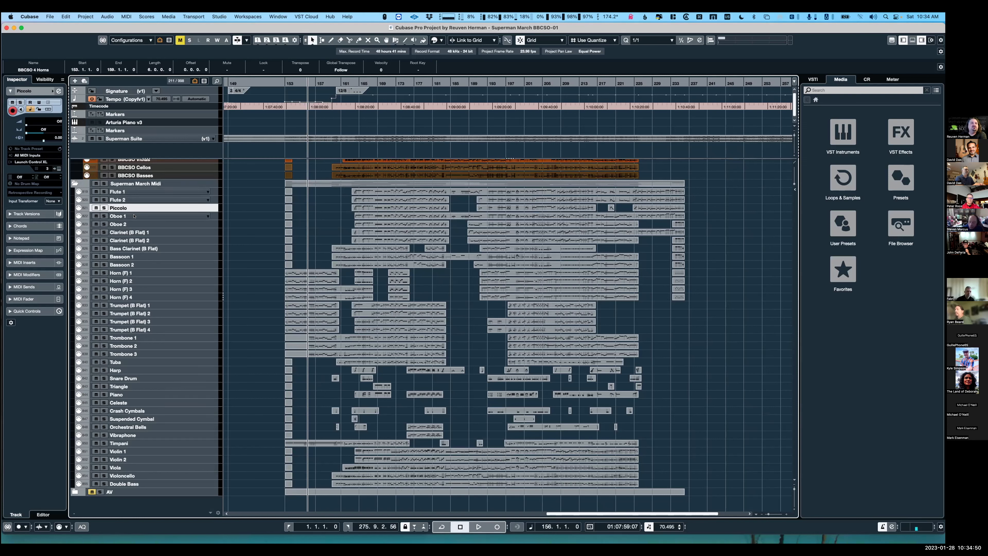
{"action": "left_click", "coordinate": [134, 215]}
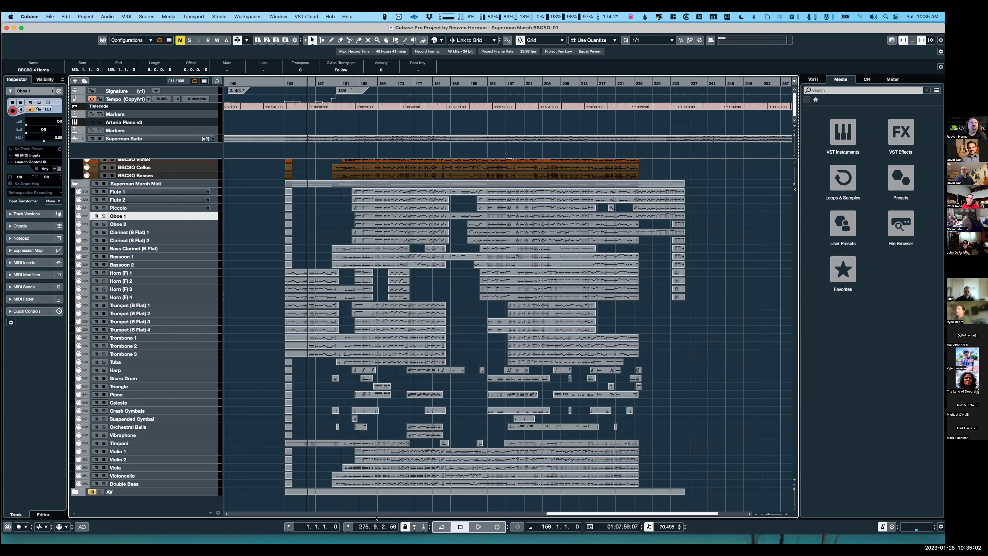
{"action": "left_click", "coordinate": [275, 218]}
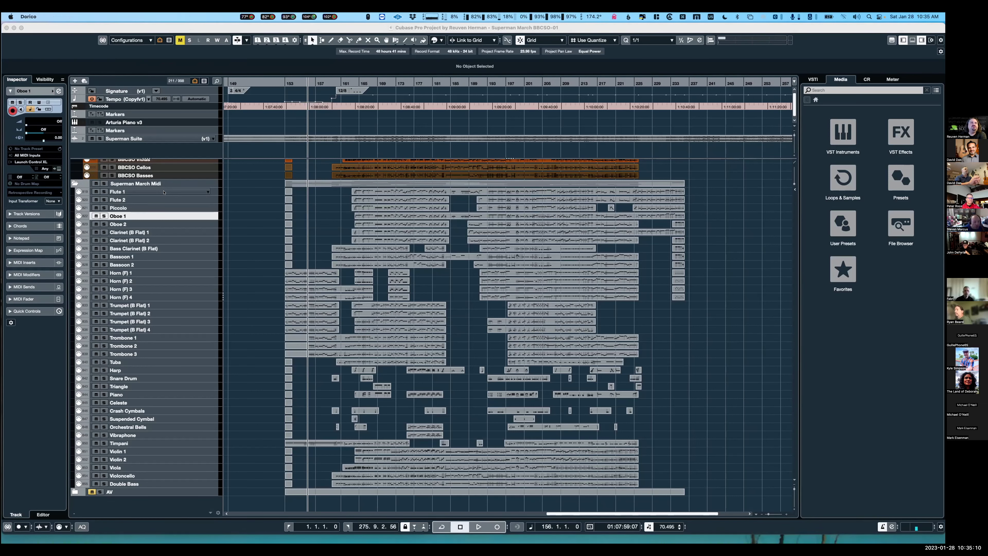
{"action": "left_click", "coordinate": [162, 192]}
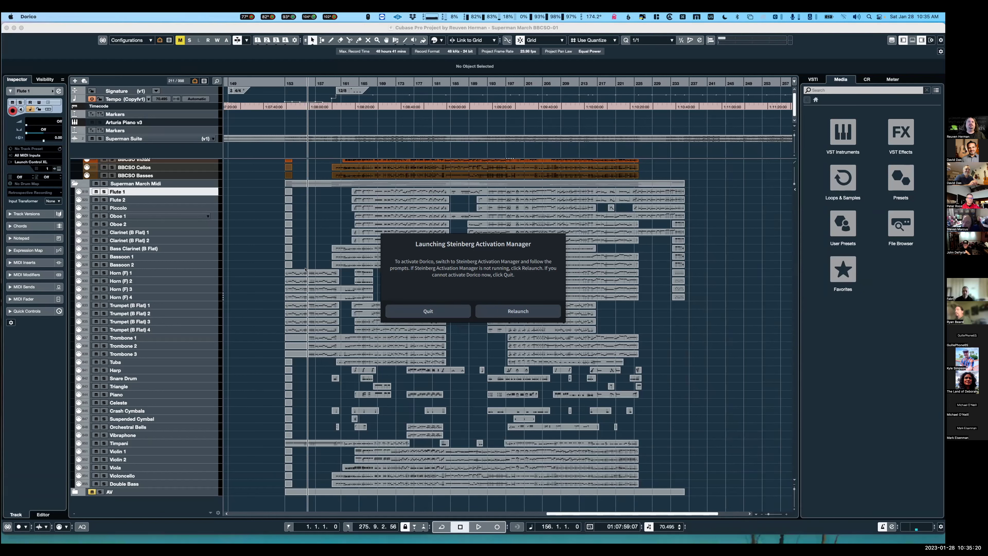
{"action": "left_click", "coordinate": [288, 265]}
{"action": "left_click", "coordinate": [255, 260]}
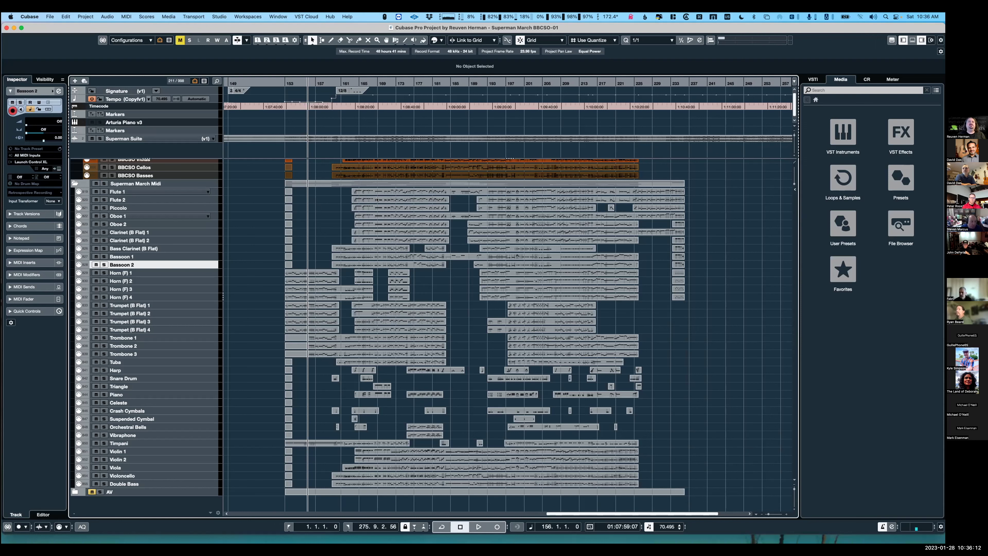
Open the first long Flute 1 and Flute 2 parts together in the Key Editor and enlarge the note display above the velocity lane.
{"action": "left_click_drag", "start_coordinate": [341, 190], "coordinate": [374, 199]}
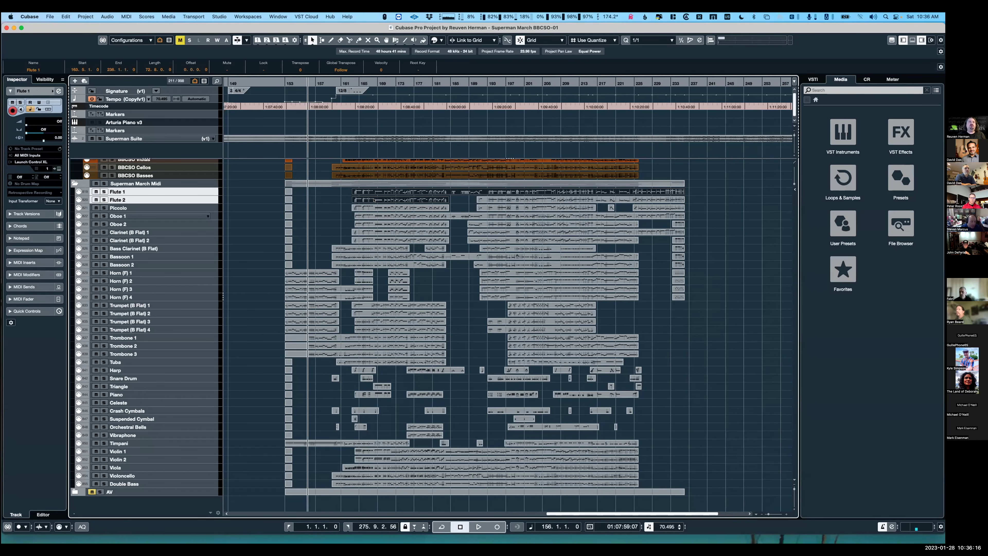
{"action": "double_click", "coordinate": [374, 200]}
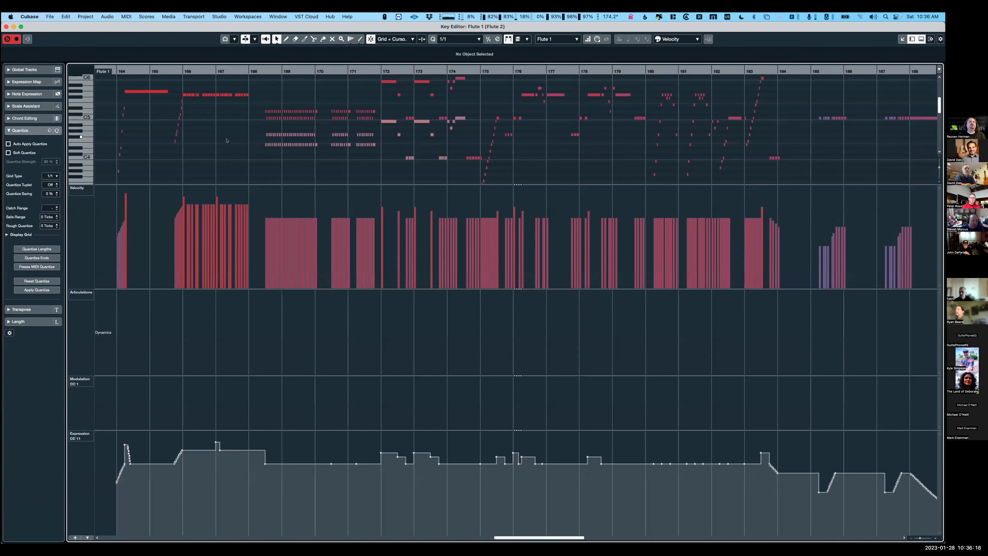
{"action": "scroll", "coordinate": [216, 142], "scroll_direction": "left", "scroll_amount": 2}
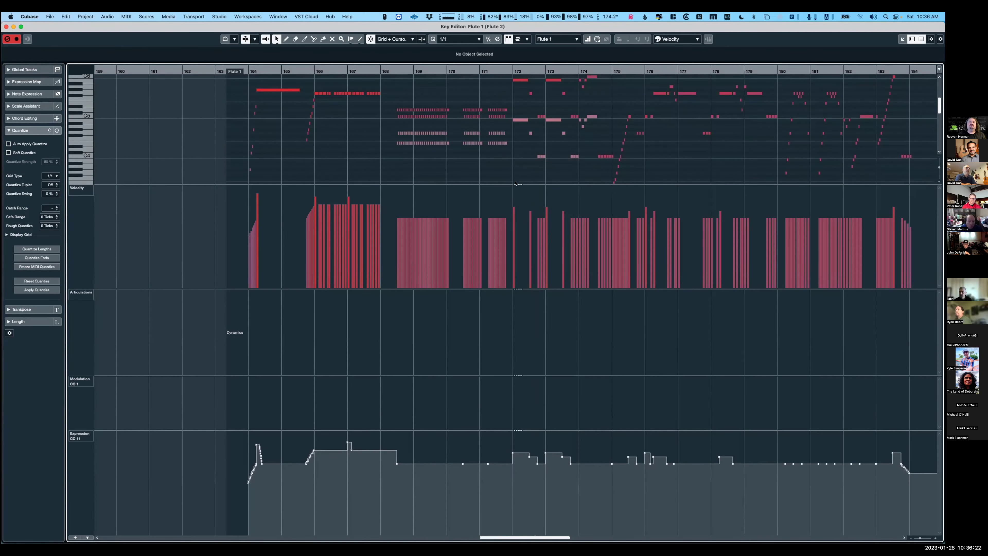
{"action": "left_click_drag", "start_coordinate": [514, 181], "coordinate": [514, 270]}
{"action": "scroll", "coordinate": [452, 215], "scroll_direction": "up", "scroll_amount": 2}
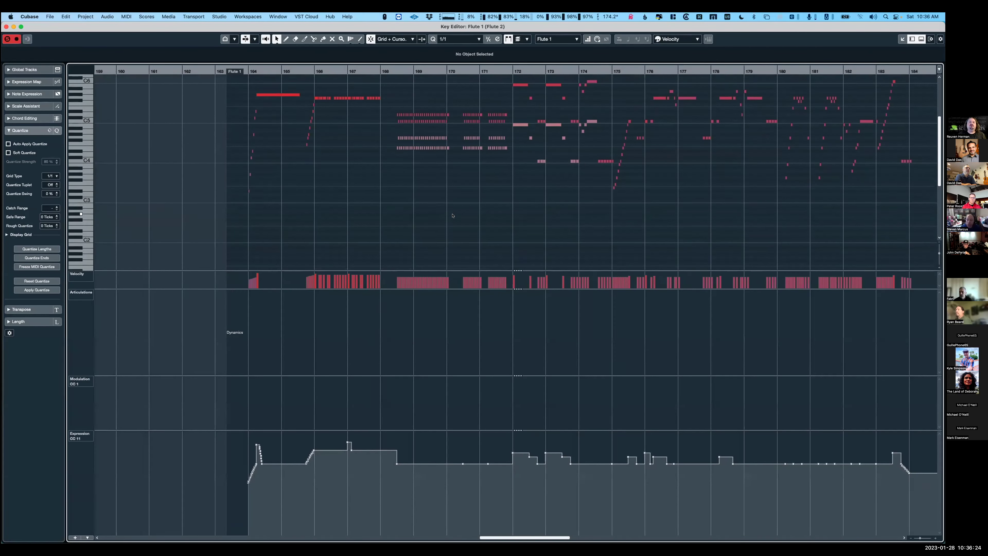
{"action": "scroll", "coordinate": [452, 218], "scroll_direction": "up", "scroll_amount": 3}
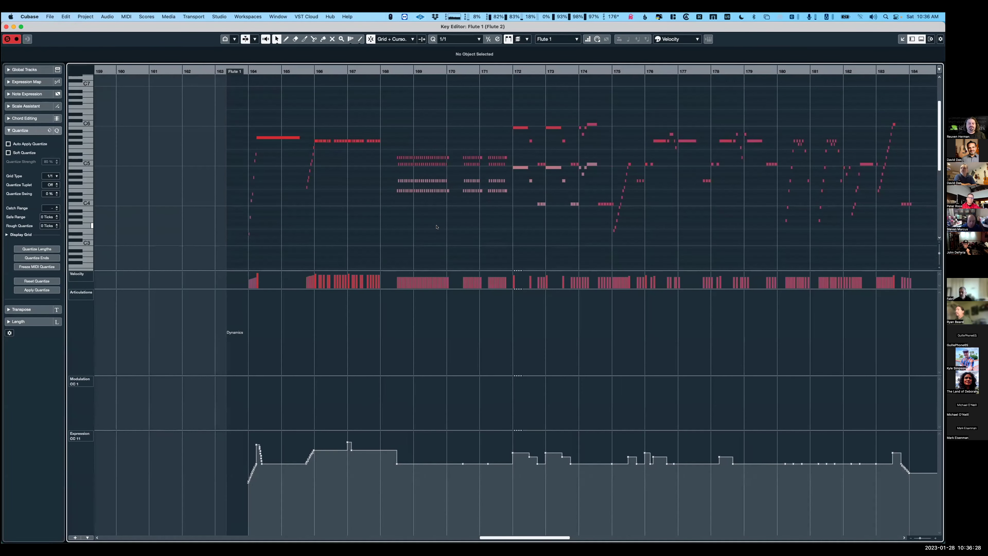
Examine the flute notes and CC 11 expression curve up close from bar 164 onward, and close the Key Editor.
{"action": "key", "text": "h"}
{"action": "key", "text": "h"}
{"action": "key", "text": "h"}
{"action": "key", "text": "h"}
{"action": "scroll", "coordinate": [525, 224], "scroll_direction": "right", "scroll_amount": 5}
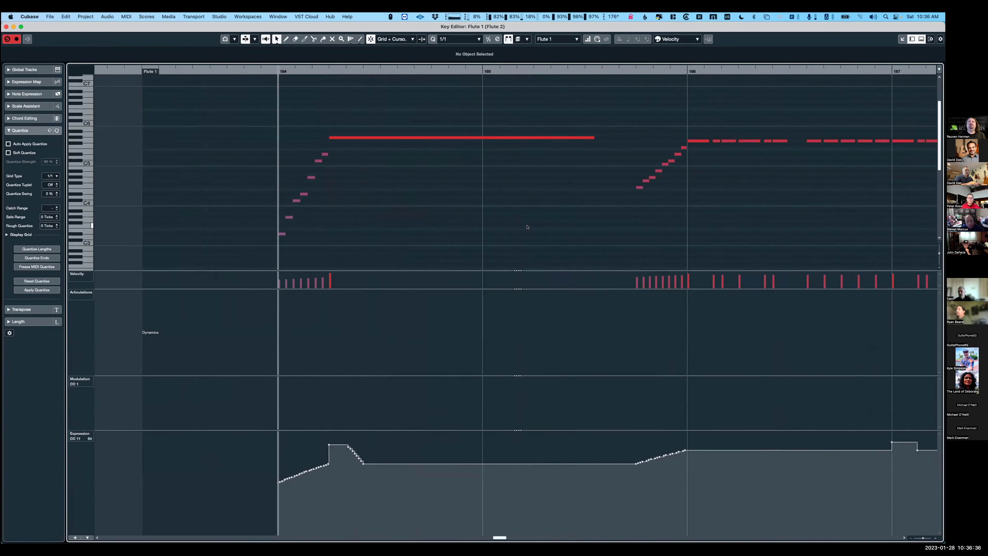
{"action": "scroll", "coordinate": [527, 227], "scroll_direction": "right", "scroll_amount": 8}
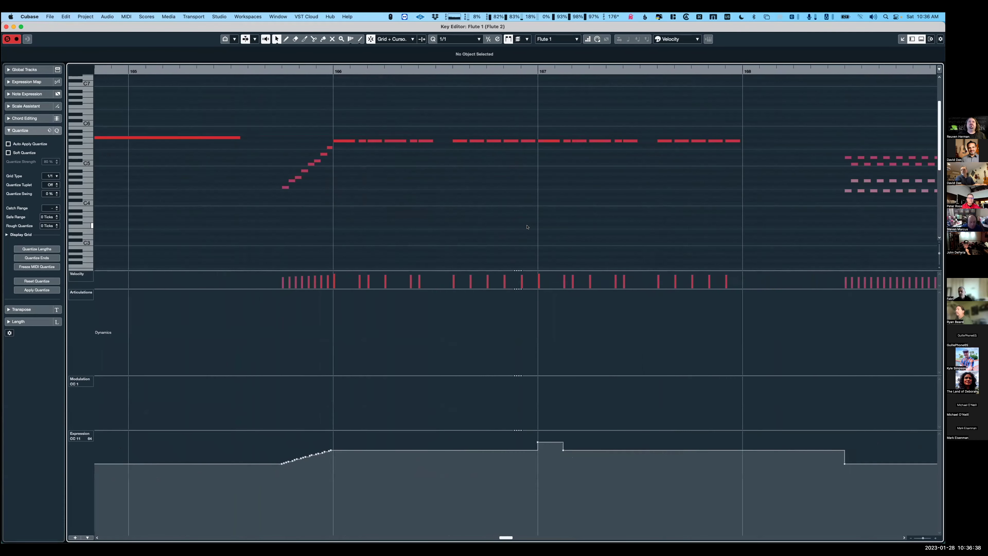
{"action": "scroll", "coordinate": [527, 227], "scroll_direction": "right", "scroll_amount": 10}
{"action": "key", "text": "super+w"}
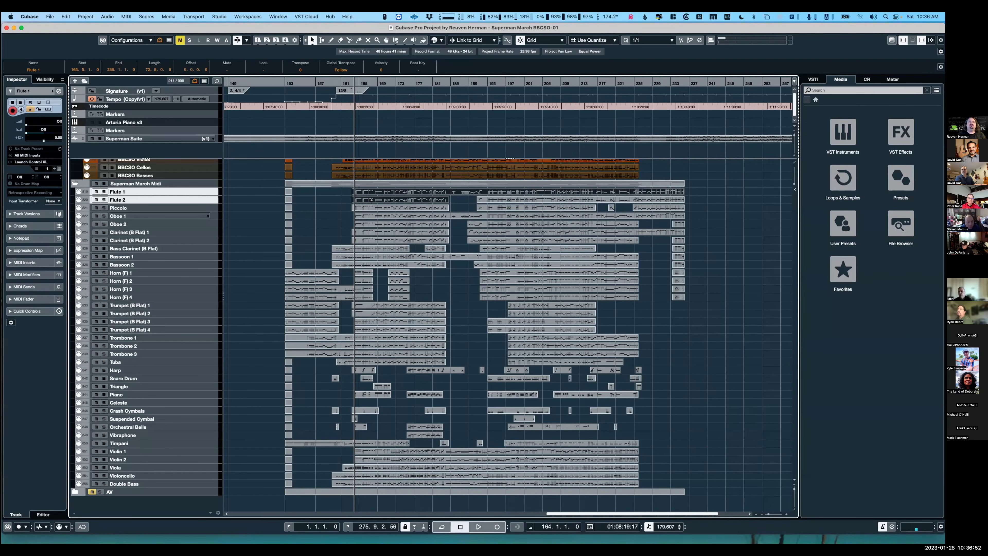
Select the long parts on the BBCSO Flute Arts and BBCSO 3 Flutes tracks and view them up close around bar 164.
{"action": "scroll", "coordinate": [370, 199], "scroll_direction": "up", "scroll_amount": 15}
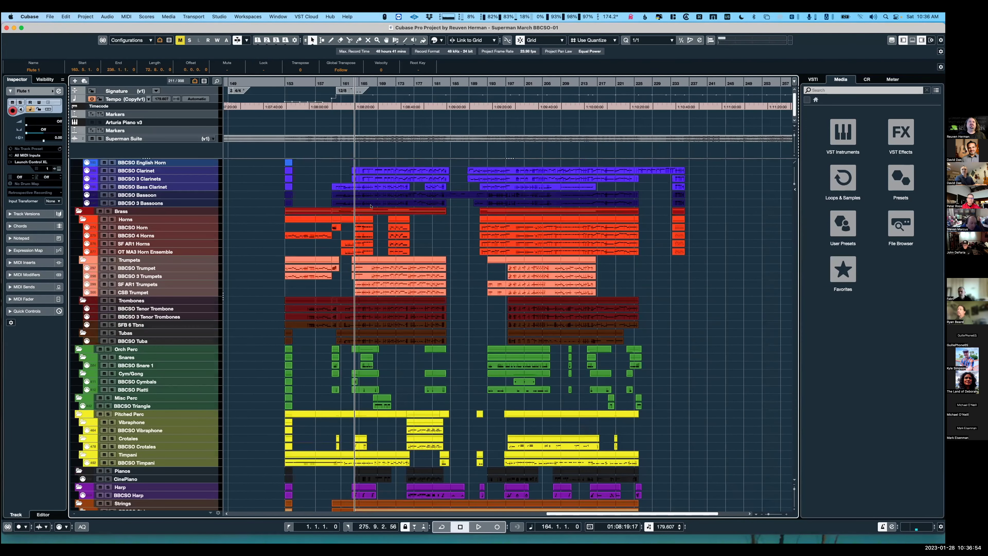
{"action": "scroll", "coordinate": [371, 206], "scroll_direction": "up", "scroll_amount": 4}
{"action": "left_click_drag", "start_coordinate": [339, 201], "coordinate": [690, 212]}
{"action": "key", "text": "h"}
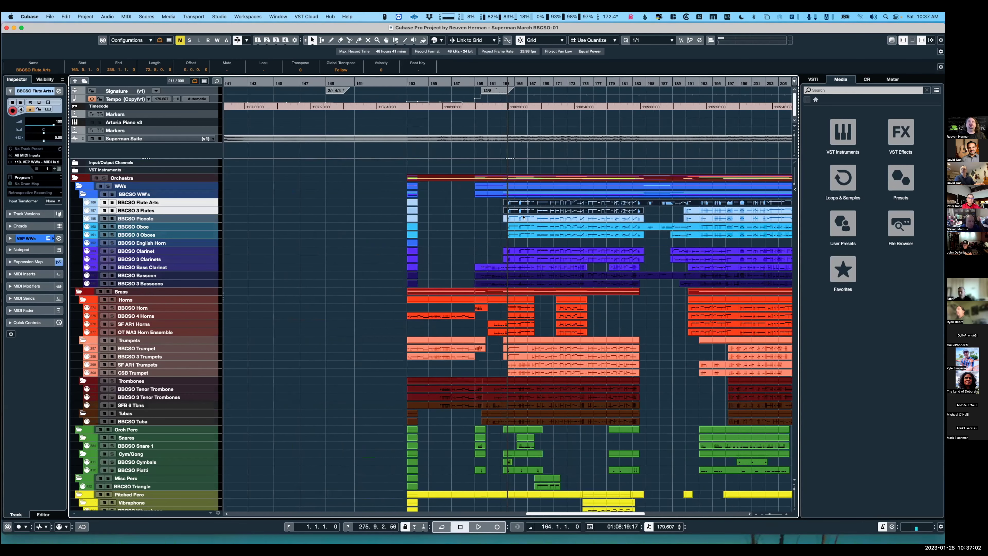
{"action": "key", "text": "h"}
{"action": "key", "text": "h"}
{"action": "key", "text": "h"}
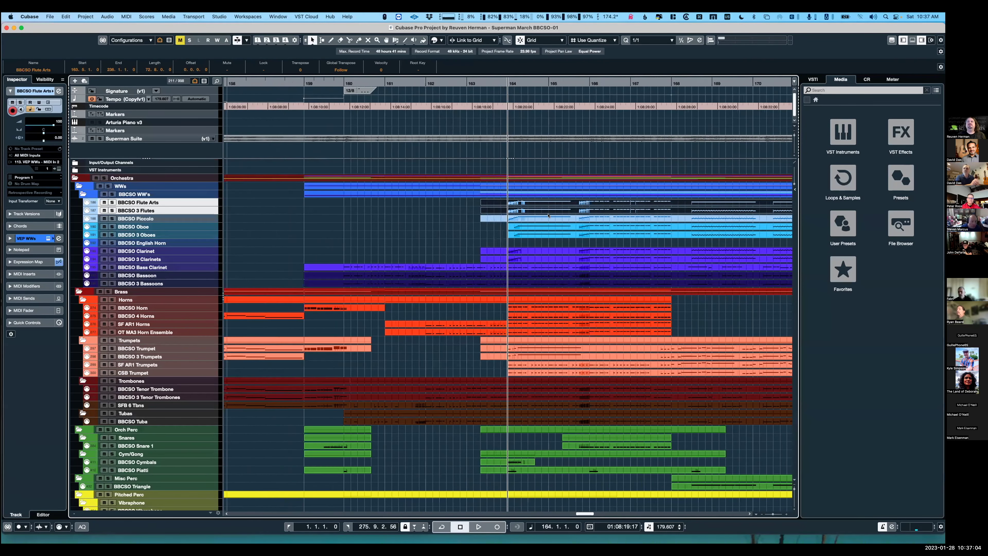
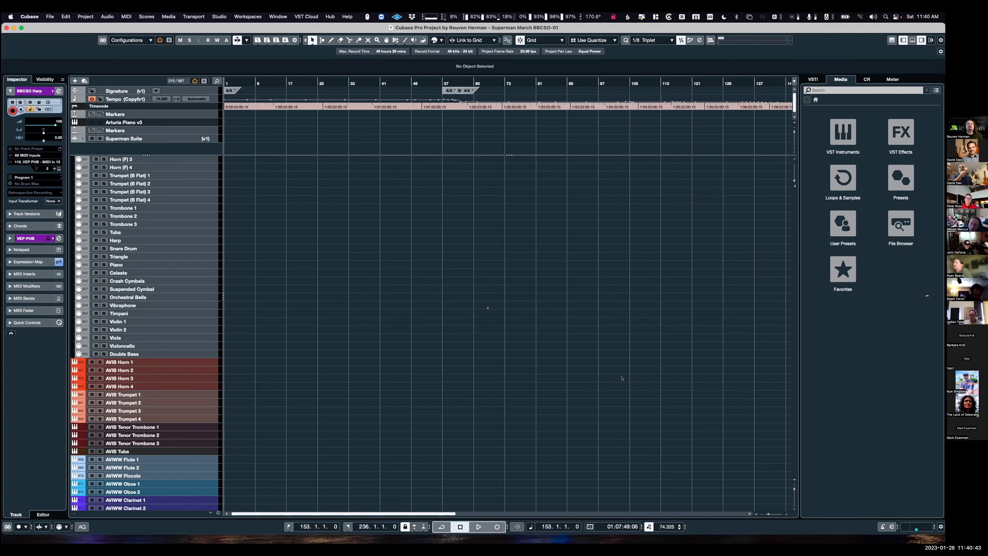
Bring the arrangement from bar 153 onward into view and look over the tracks up to the Orchestra folder.
{"action": "key", "text": "g"}
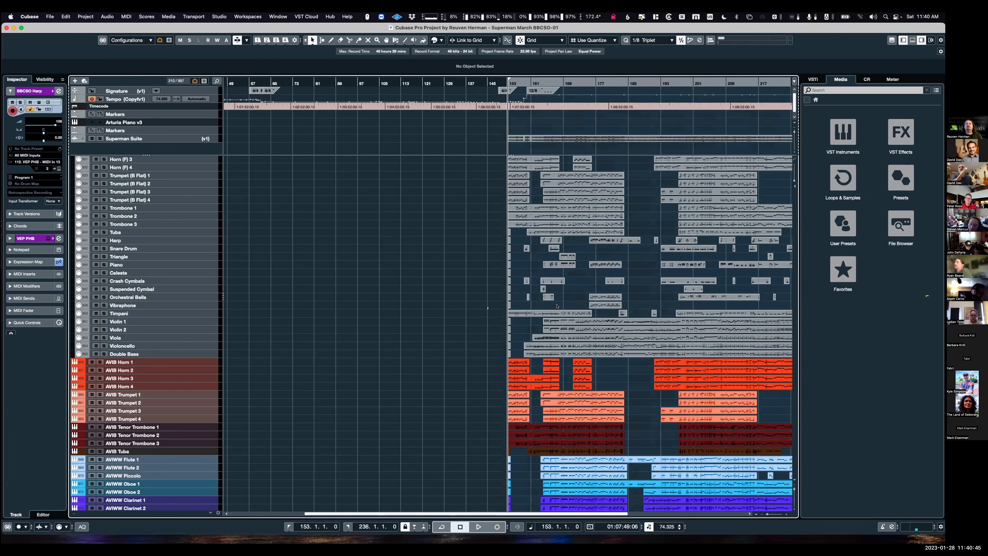
{"action": "key", "text": "g"}
{"action": "key", "text": "g"}
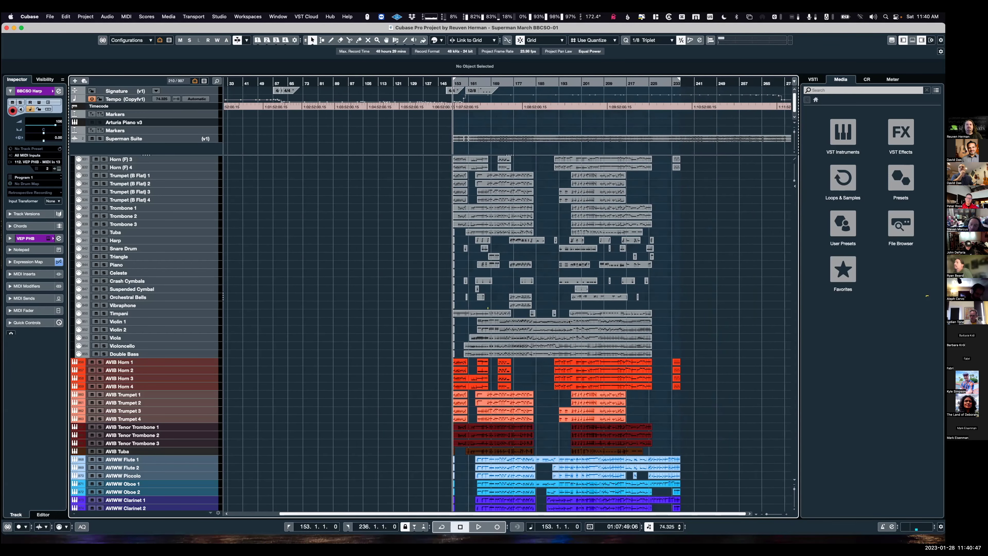
{"action": "key", "text": "h"}
{"action": "scroll", "coordinate": [569, 321], "scroll_direction": "right", "scroll_amount": 10}
{"action": "scroll", "coordinate": [566, 321], "scroll_direction": "up", "scroll_amount": 4}
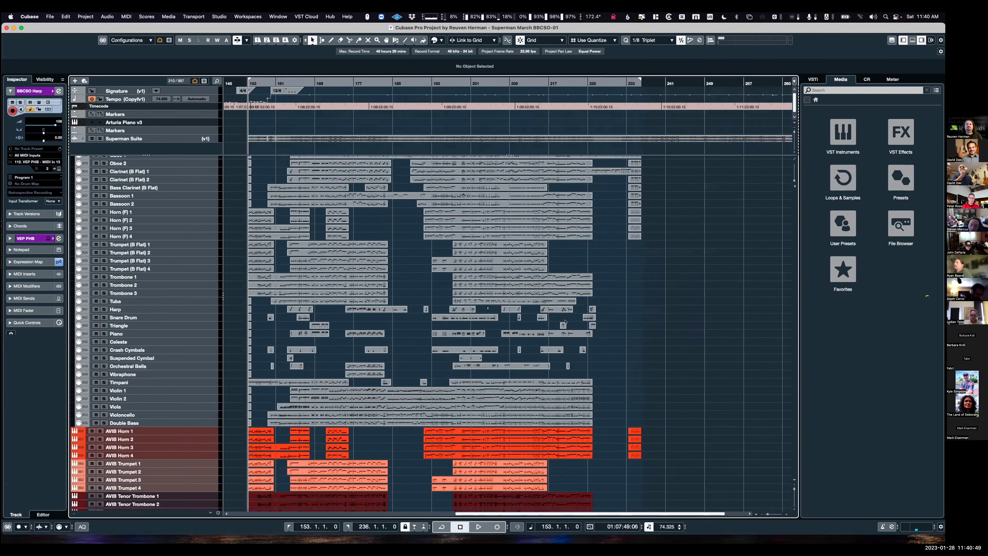
{"action": "scroll", "coordinate": [565, 321], "scroll_direction": "up", "scroll_amount": 20}
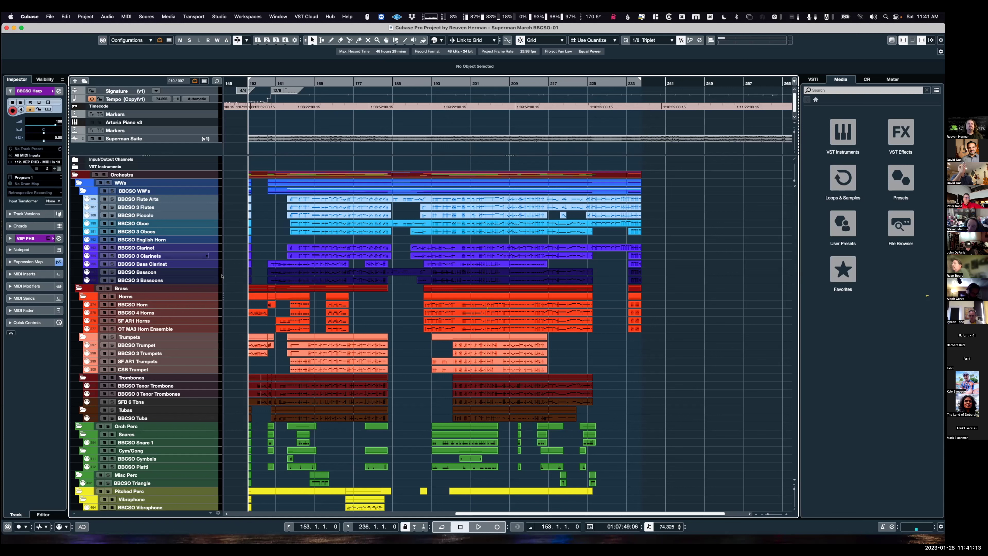
Connect the BBCSO 3 Flutes track's VEP WWs instrument to a Vienna Ensemble Pro server instance and close its window.
{"action": "left_click", "coordinate": [169, 205]}
{"action": "key", "text": "Return"}
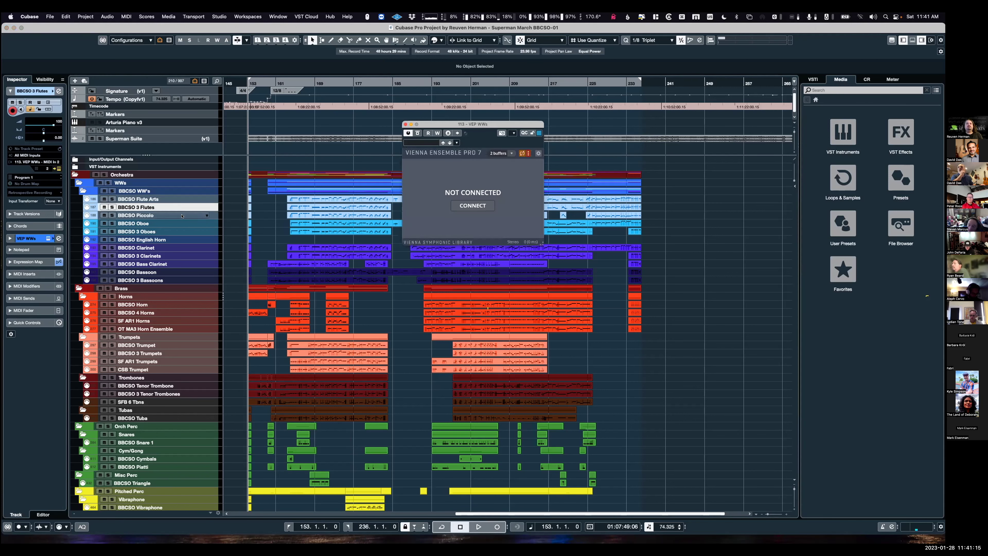
{"action": "left_click", "coordinate": [452, 207]}
{"action": "left_click", "coordinate": [425, 191]}
{"action": "double_click", "coordinate": [427, 191]}
{"action": "key", "text": "Return"}
Reconnect the BBCSO Horn track's VEP Brass instrument to the Brass instance instead of Brass 1, and check it from the BBCSO Trumpet track.
{"action": "left_click", "coordinate": [136, 304]}
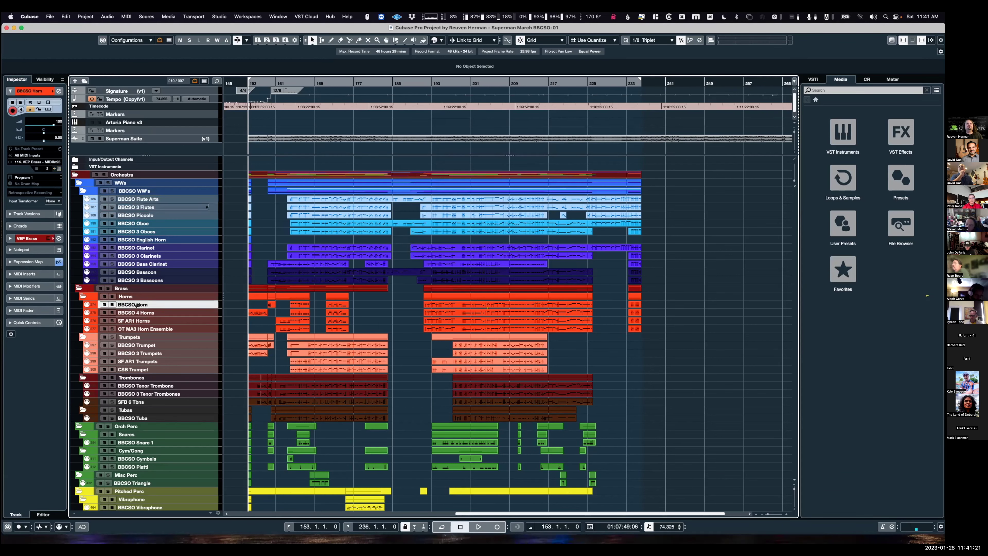
{"action": "key", "text": "Return"}
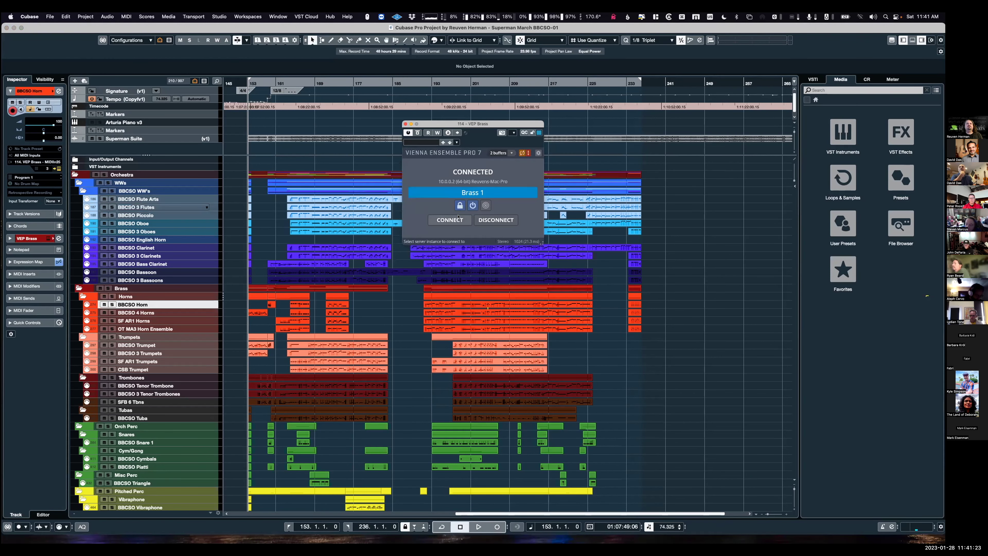
{"action": "left_click", "coordinate": [493, 220]}
{"action": "left_click", "coordinate": [471, 207]}
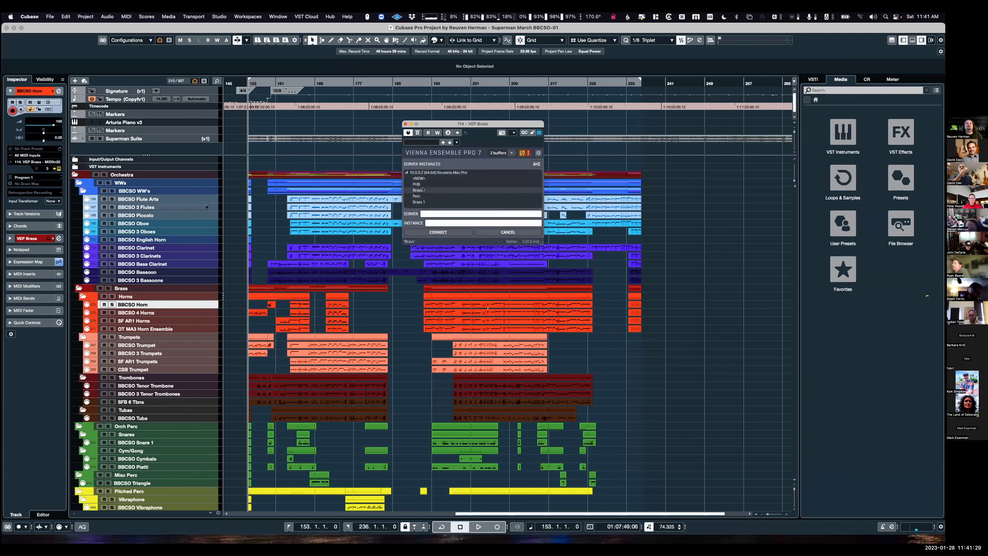
{"action": "left_click", "coordinate": [423, 190]}
{"action": "double_click", "coordinate": [424, 189]}
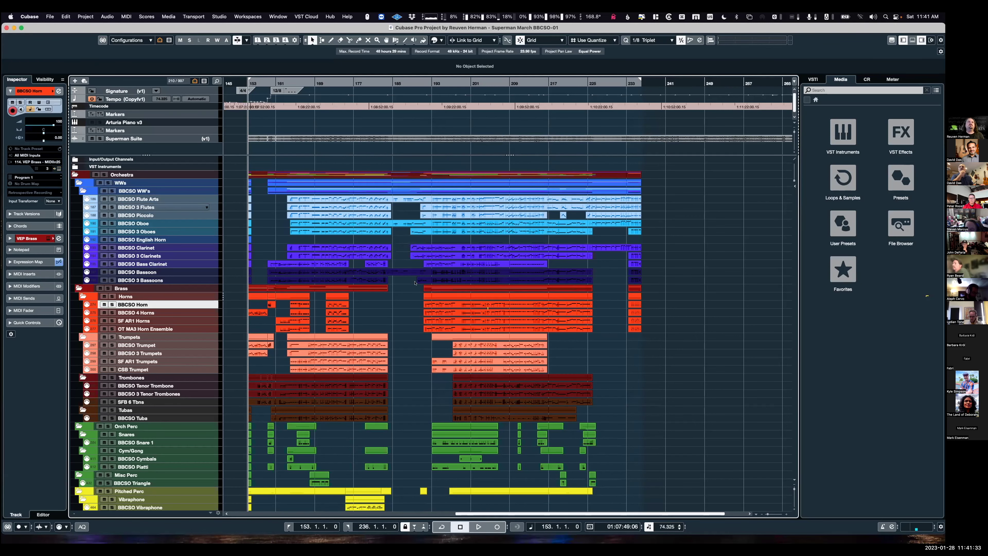
{"action": "left_click", "coordinate": [164, 346]}
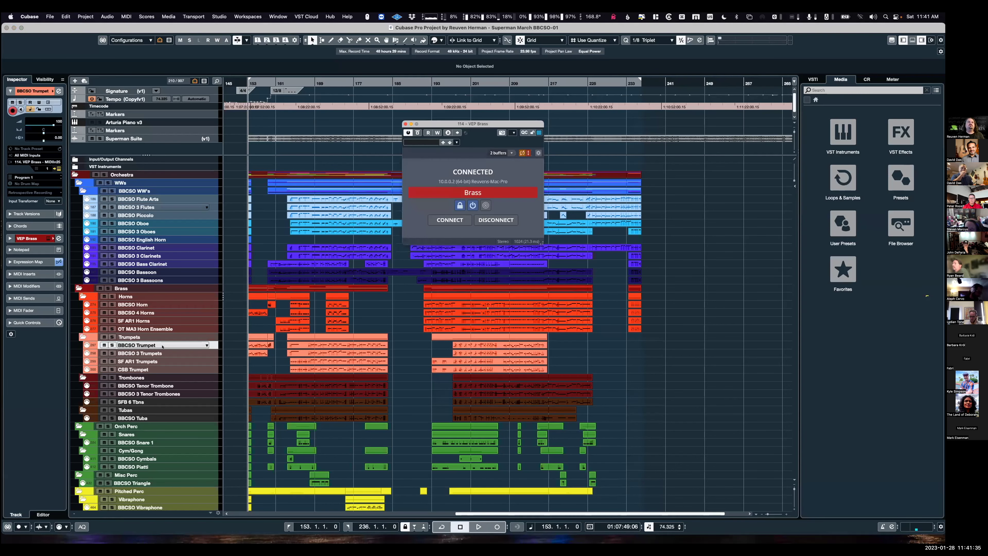
Disconnect the BBCSO Snare 1 track's VEP Perc instrument, reconnect it to the Perc server instance, and close its window.
{"action": "scroll", "coordinate": [168, 365], "scroll_direction": "down", "scroll_amount": 5}
{"action": "left_click", "coordinate": [159, 346]}
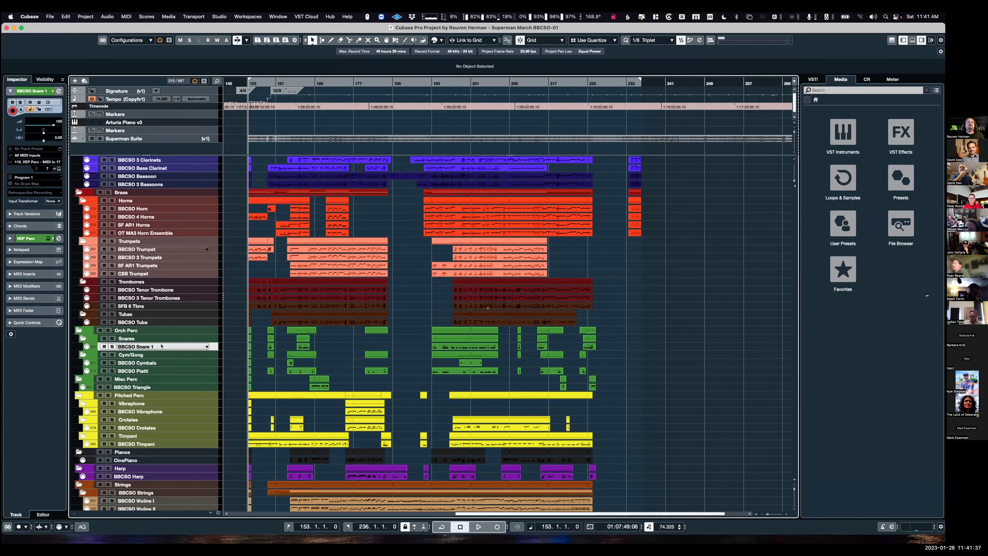
{"action": "left_click", "coordinate": [498, 220]}
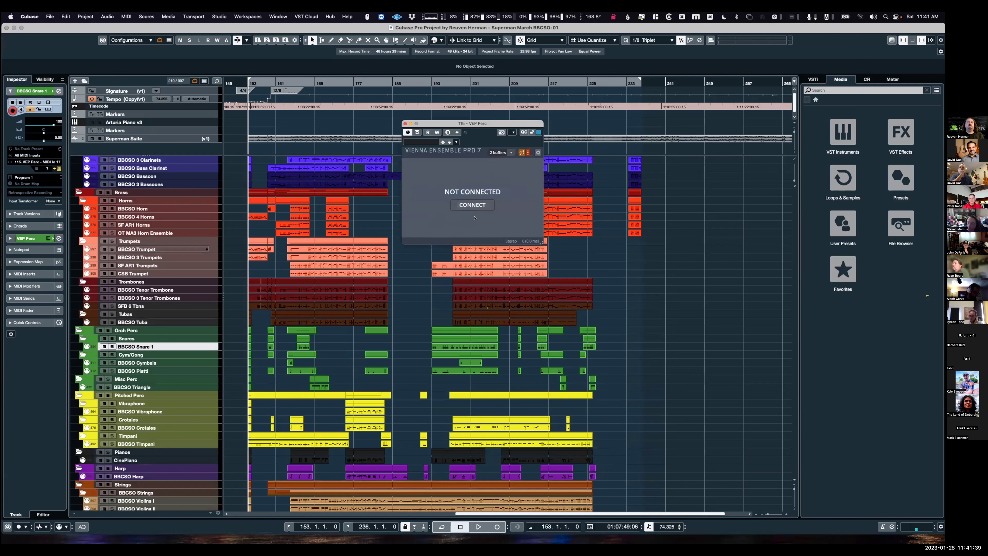
{"action": "left_click", "coordinate": [467, 210]}
{"action": "left_click", "coordinate": [417, 189]}
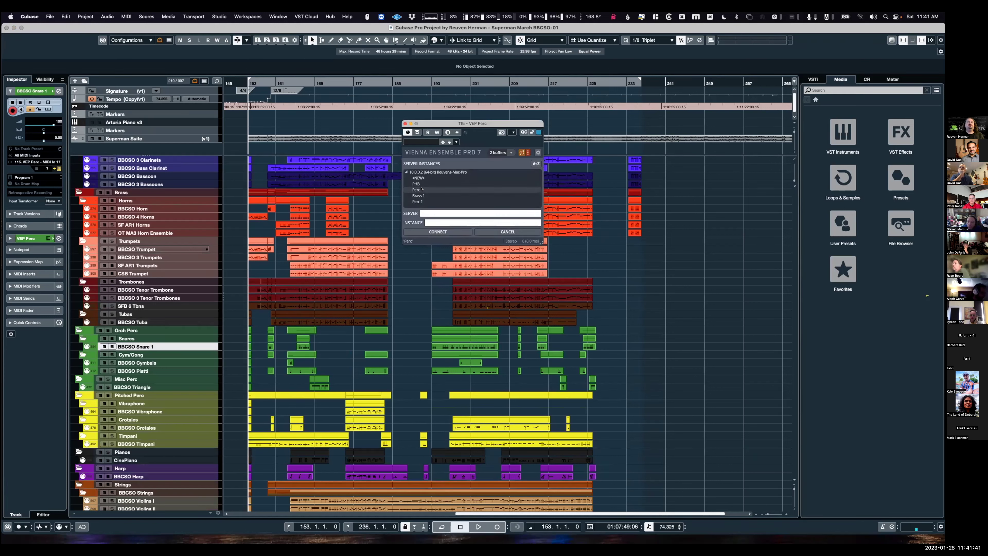
{"action": "left_click", "coordinate": [419, 190]}
{"action": "left_click", "coordinate": [437, 232]}
{"action": "left_click", "coordinate": [405, 123]}
{"action": "scroll", "coordinate": [404, 333], "scroll_direction": "down", "scroll_amount": 5}
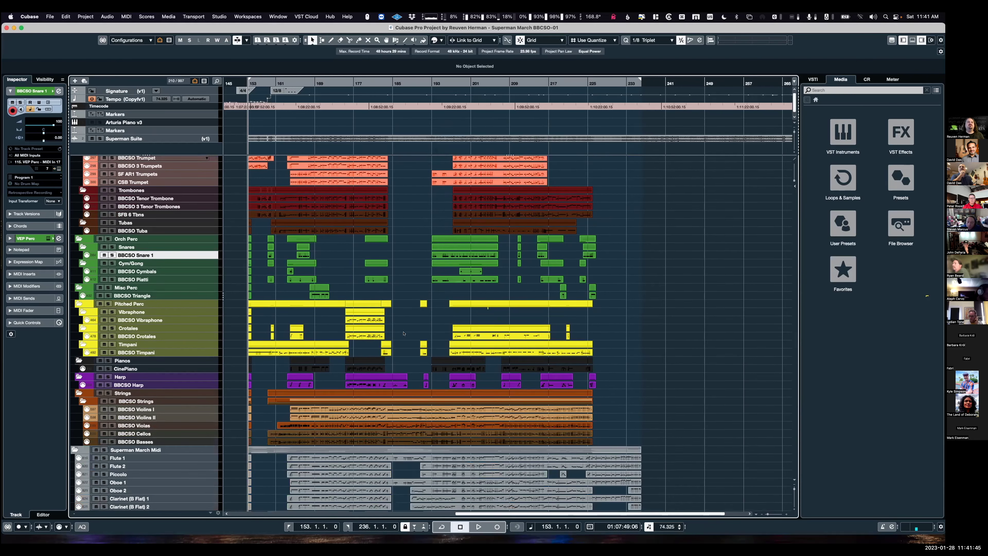
Connect the BBCSO Vibraphone track's VEP PHB instrument to the PHB server instance and close its window.
{"action": "left_click", "coordinate": [163, 319]}
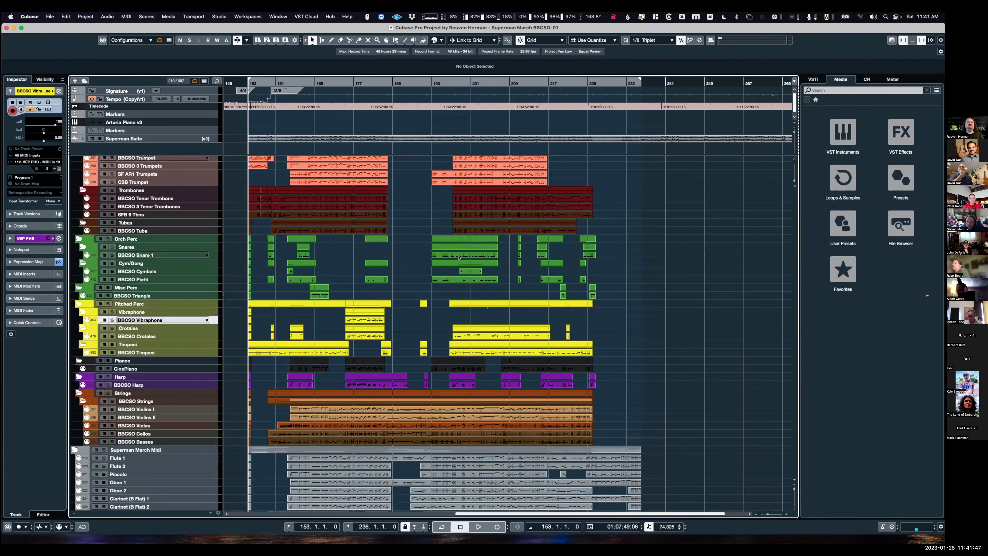
{"action": "left_click", "coordinate": [59, 168]}
{"action": "left_click", "coordinate": [253, 199]}
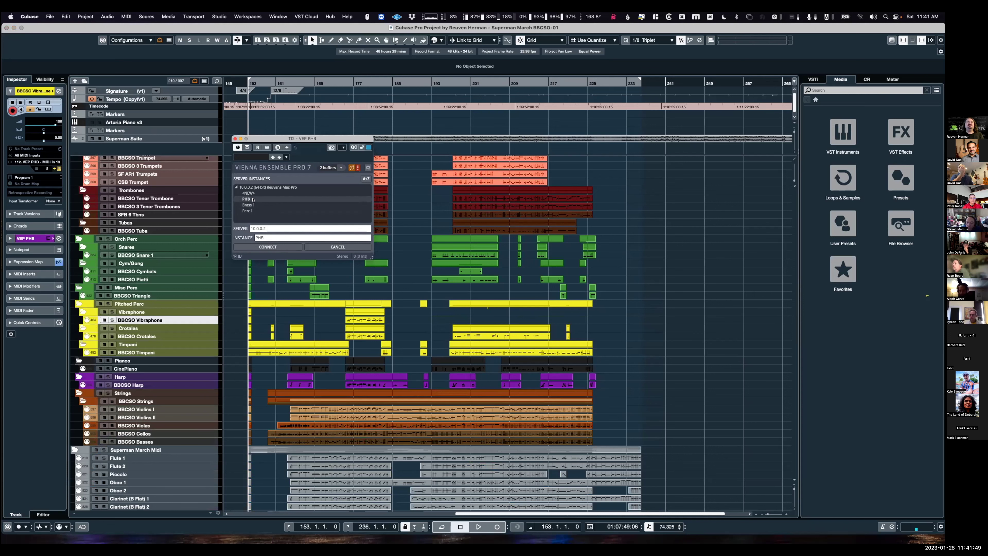
{"action": "key", "text": "Return"}
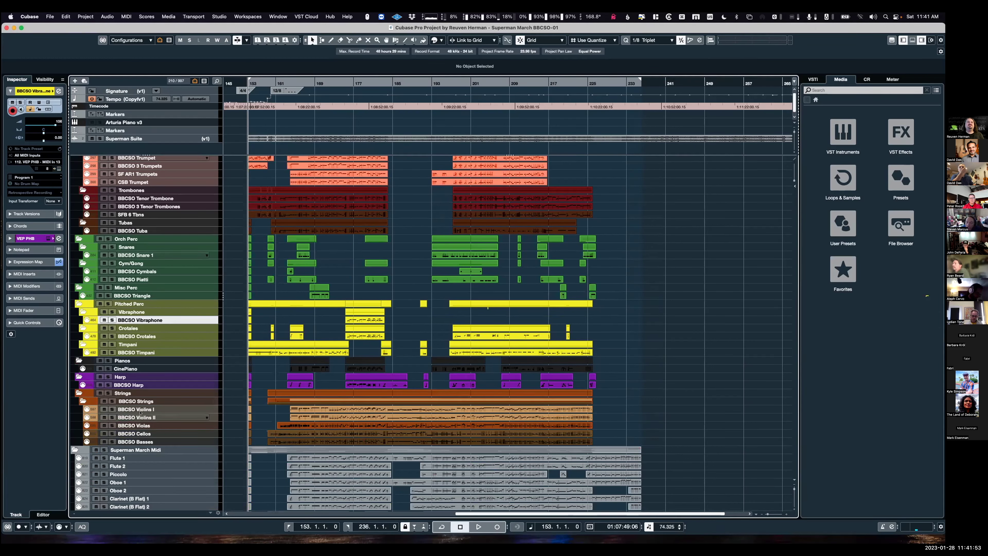
Select the BBCSO Violins I track and look over the tracks from the Superman March Midi folder up to the Orchestra folder.
{"action": "left_click", "coordinate": [143, 409]}
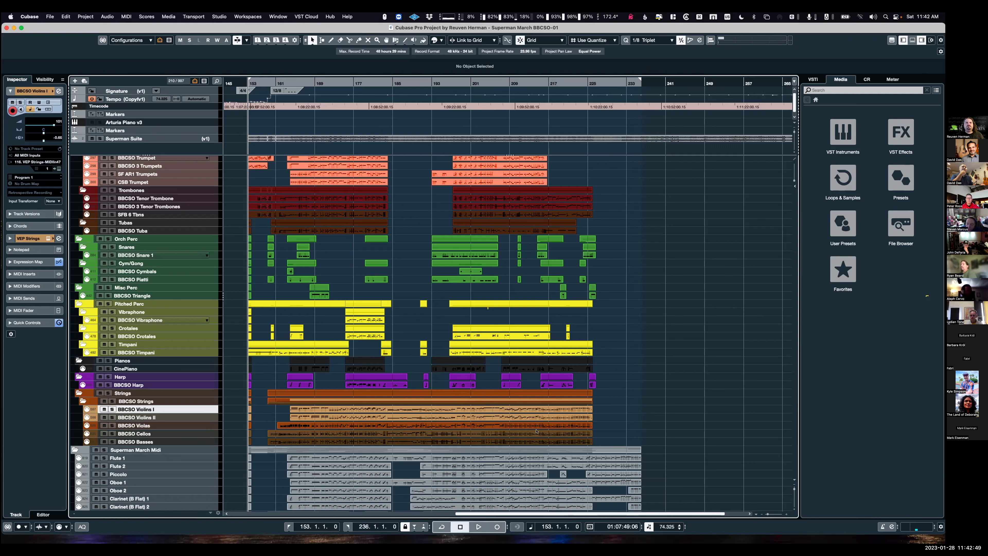
{"action": "scroll", "coordinate": [388, 410], "scroll_direction": "down", "scroll_amount": 5}
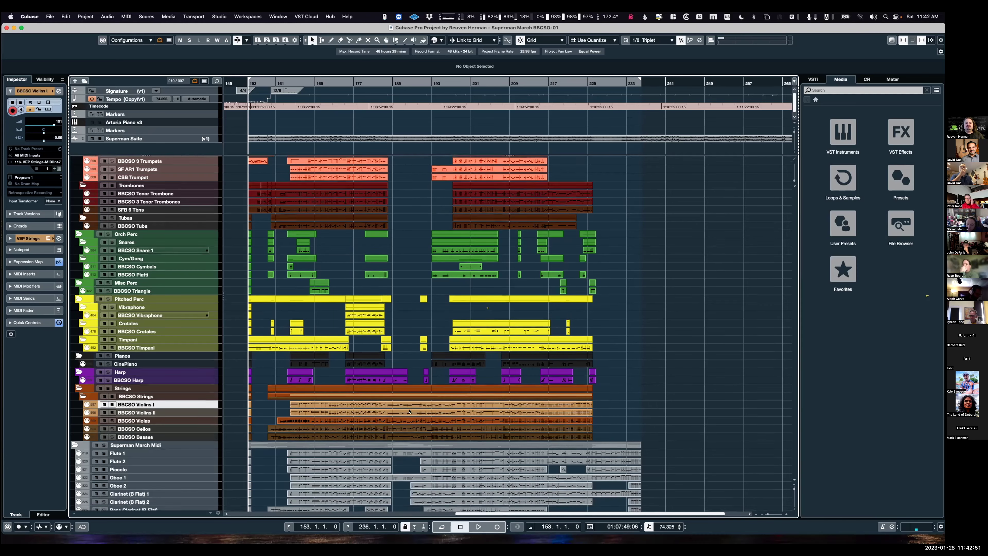
{"action": "scroll", "coordinate": [409, 410], "scroll_direction": "down", "scroll_amount": 2}
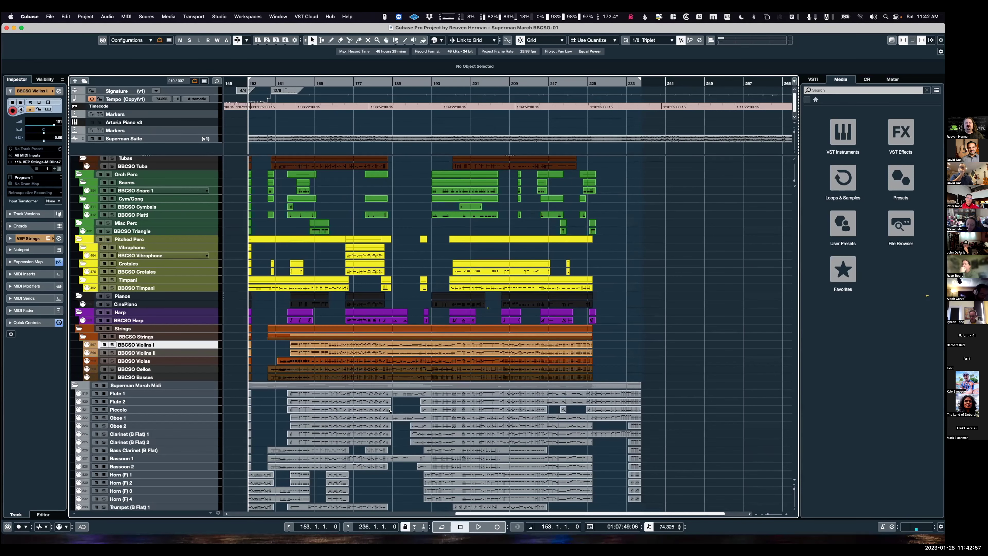
{"action": "scroll", "coordinate": [389, 410], "scroll_direction": "up", "scroll_amount": 10}
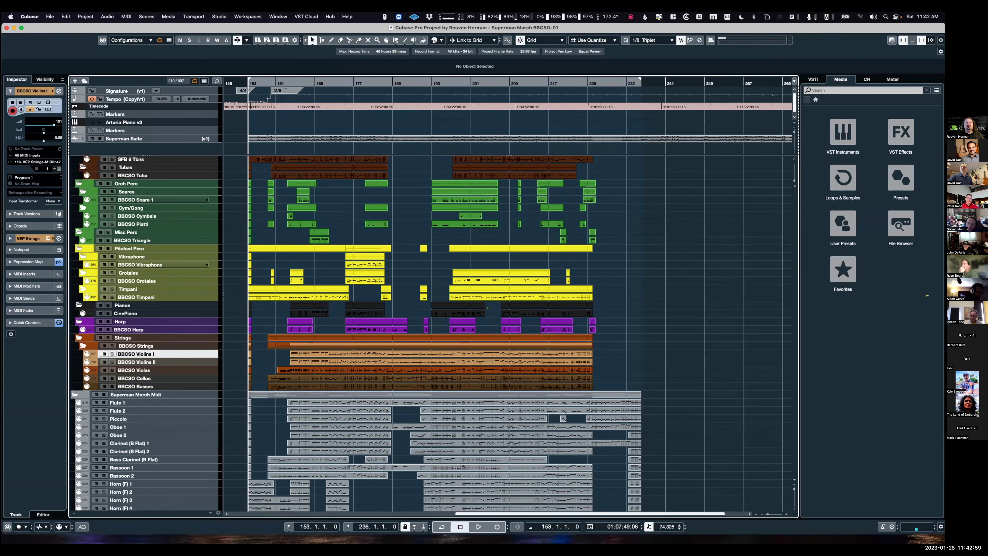
{"action": "scroll", "coordinate": [387, 410], "scroll_direction": "up", "scroll_amount": 10}
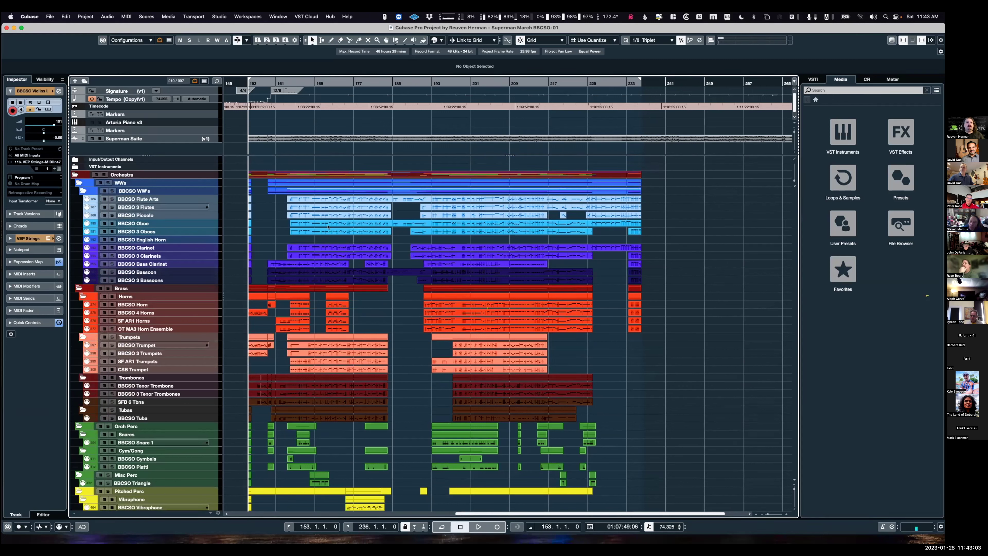
Open the BBCSO Flute Arts part in the Key Editor to view its notes, articulations and expression data, and close it.
{"action": "left_click", "coordinate": [347, 199]}
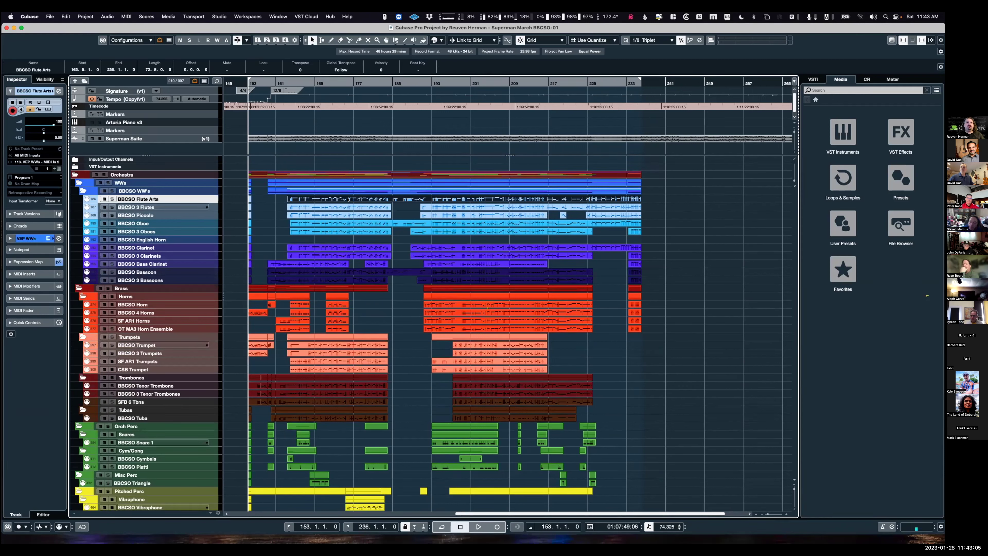
{"action": "double_click", "coordinate": [347, 199]}
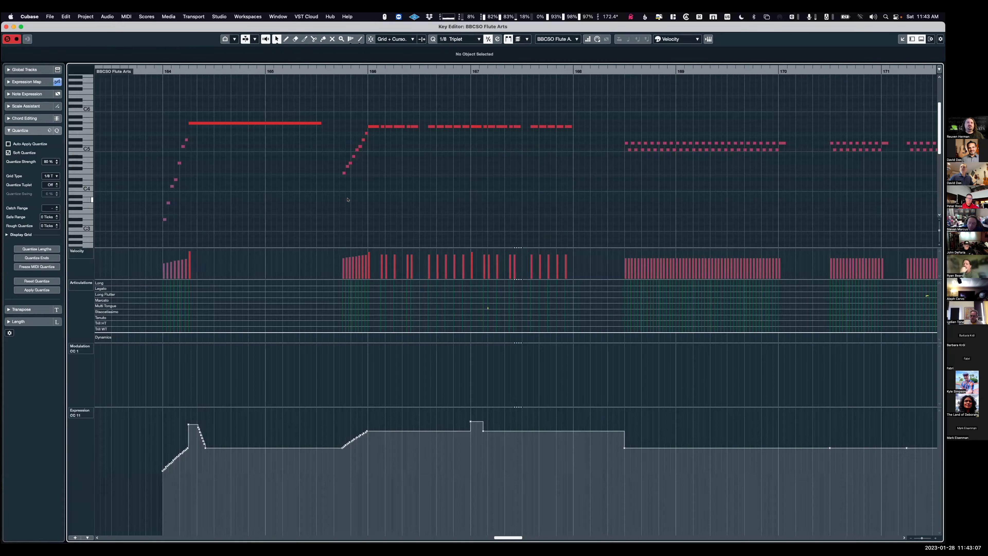
{"action": "key", "text": "Escape"}
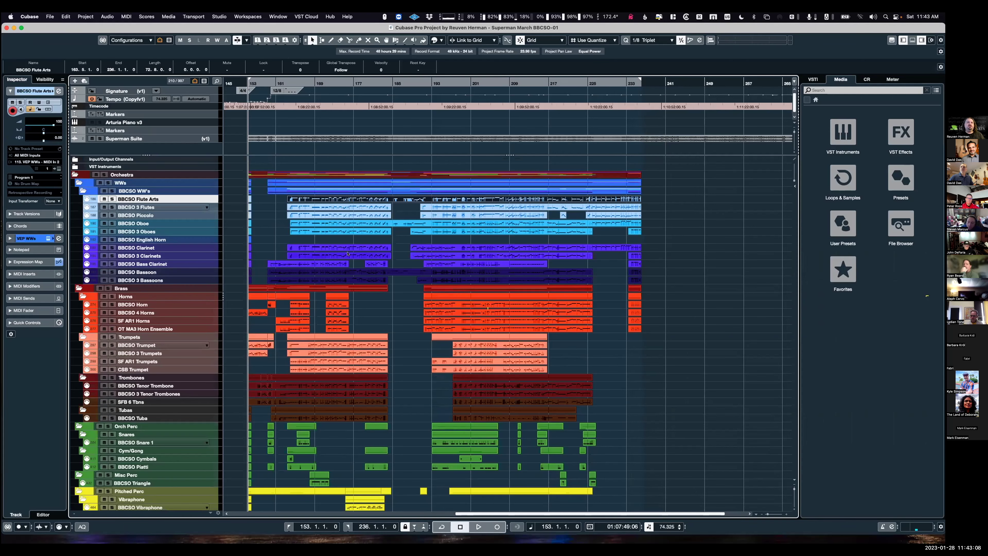
View a later BBCSO Horn part in the Key Editor, and open the short one starting at bar 159 with its chords enlarged.
{"action": "double_click", "coordinate": [308, 305]}
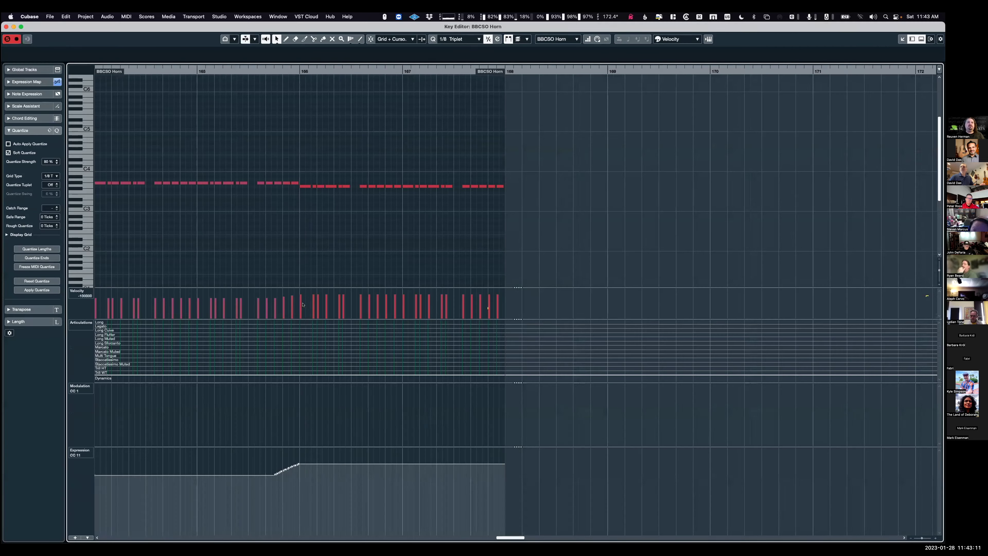
{"action": "key", "text": "Escape"}
{"action": "double_click", "coordinate": [299, 305]}
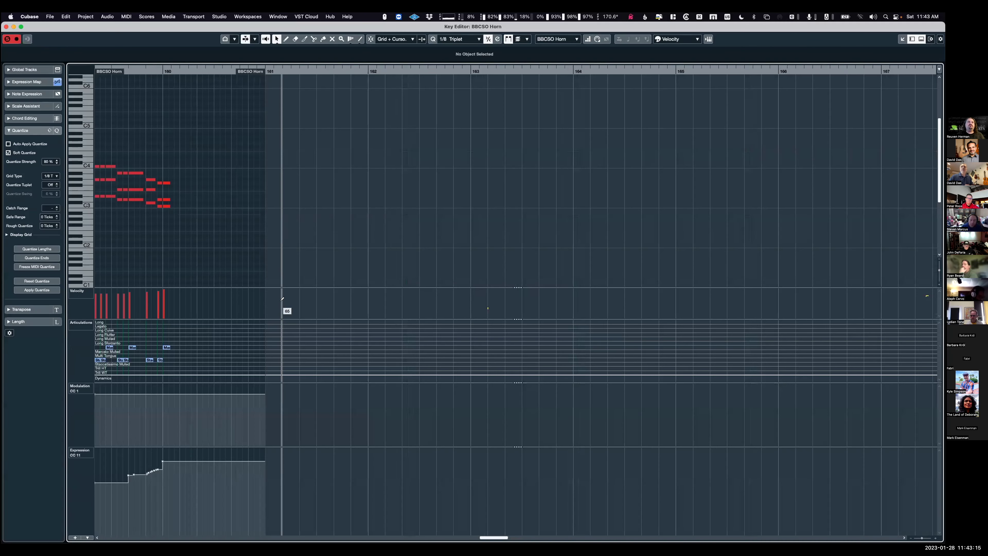
{"action": "scroll", "coordinate": [286, 272], "scroll_direction": "left", "scroll_amount": 10}
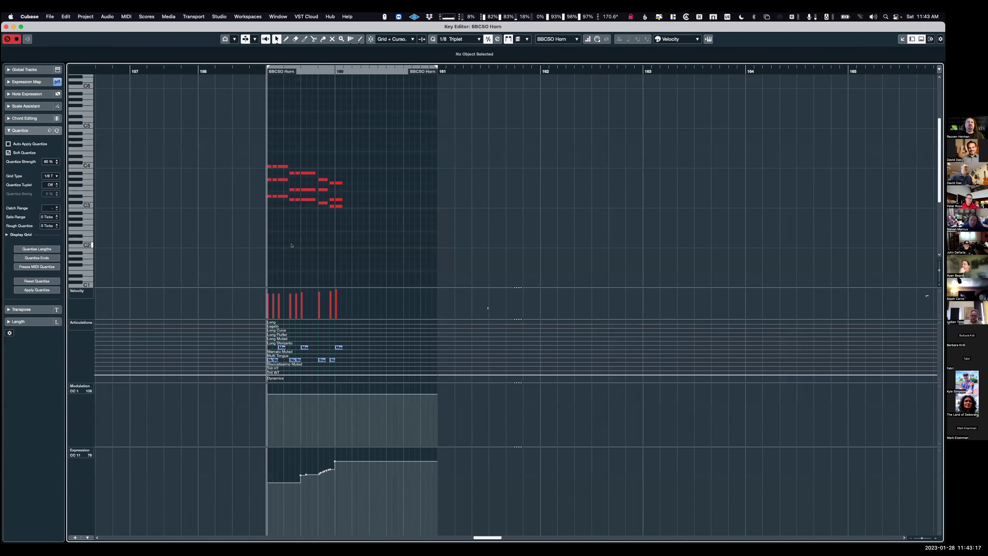
{"action": "key", "text": "h"}
{"action": "key", "text": "h"}
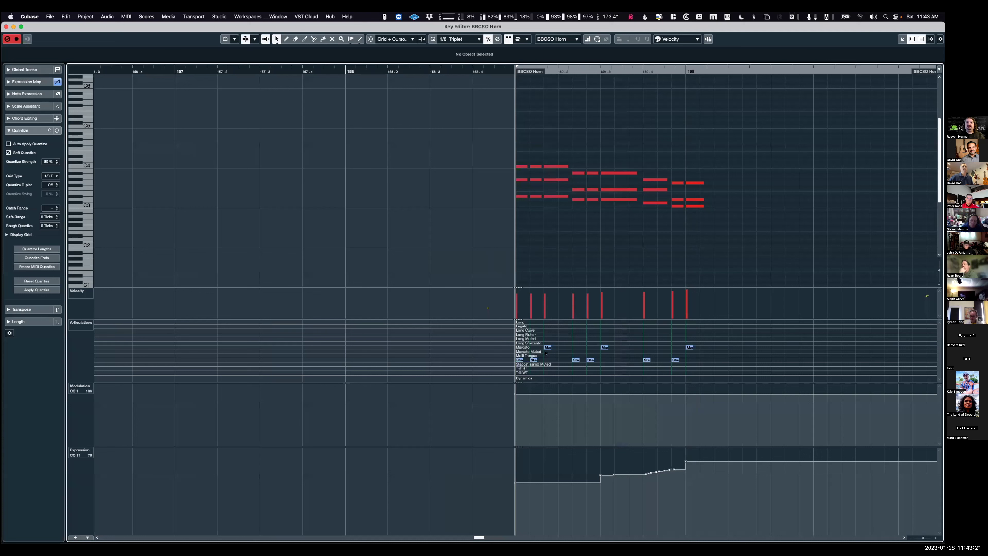
Set the articulation of the lowest notes in the first three BBCSO Horn chords to Staccatissimo Muted.
{"action": "left_click", "coordinate": [522, 165]}
{"action": "left_click", "coordinate": [520, 179]}
{"action": "left_click", "coordinate": [519, 197]}
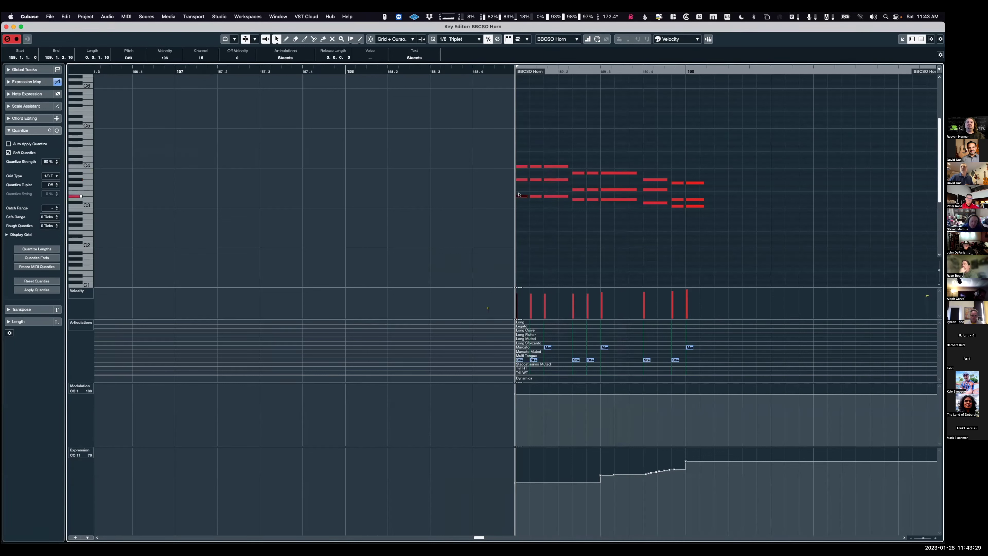
{"action": "left_click", "coordinate": [517, 153]}
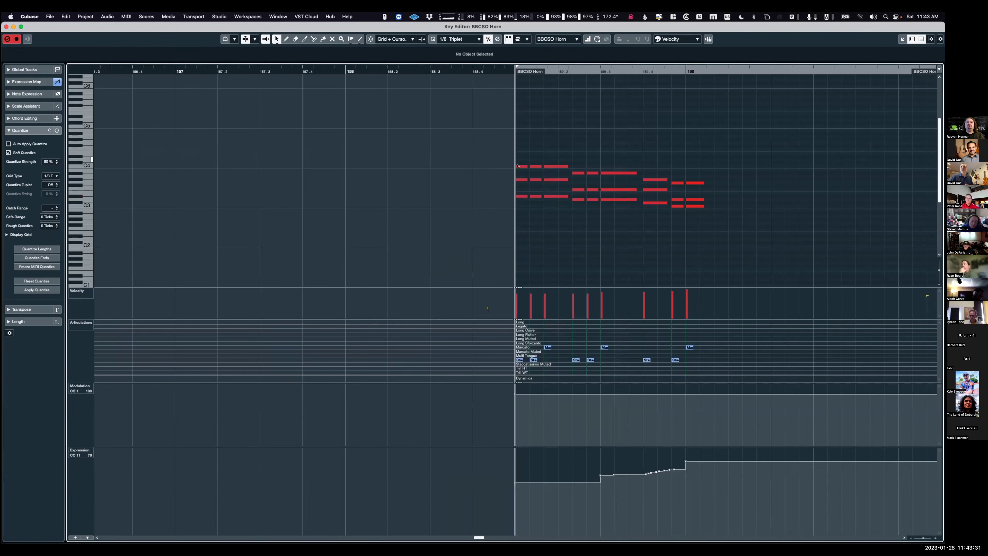
{"action": "left_click_drag", "start_coordinate": [518, 187], "coordinate": [547, 195]}
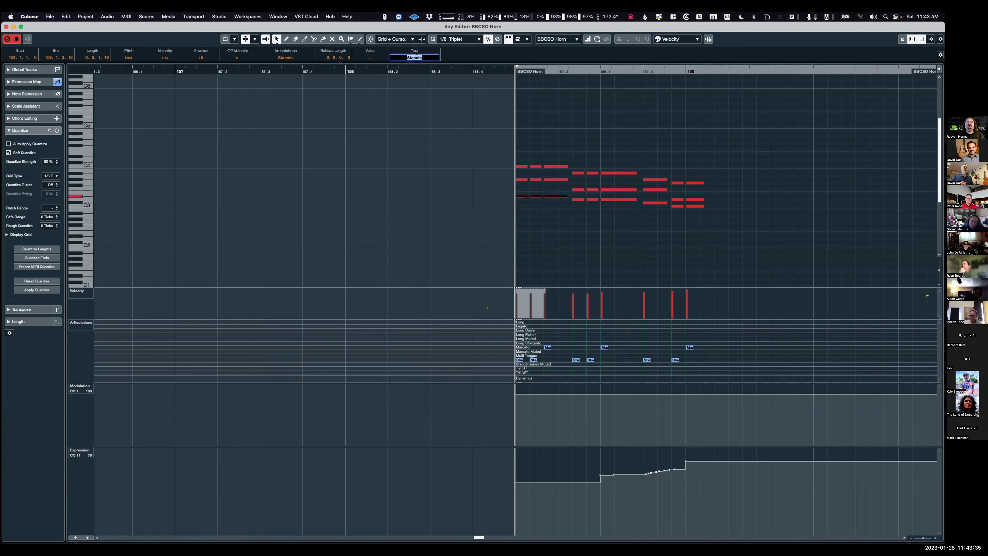
{"action": "left_click", "coordinate": [283, 58]}
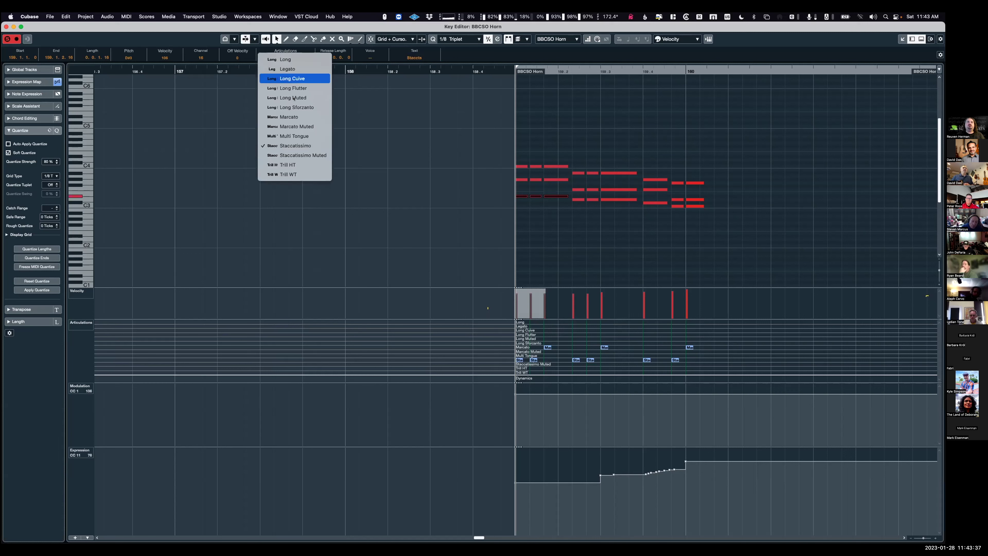
{"action": "left_click", "coordinate": [300, 155]}
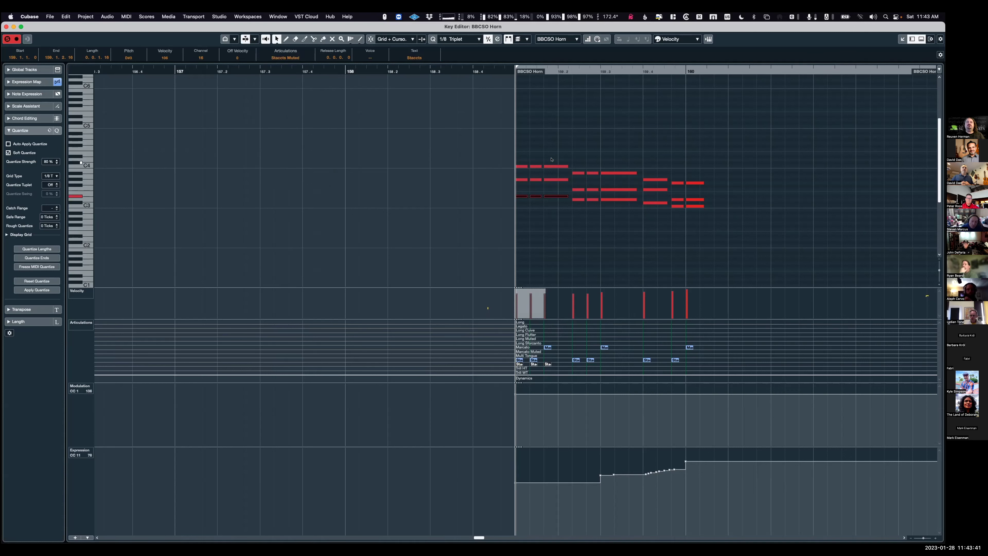
Play the horn passage to hear the articulation change, select the upper two voices of the first three chords, and replay it.
{"action": "key", "text": "space"}
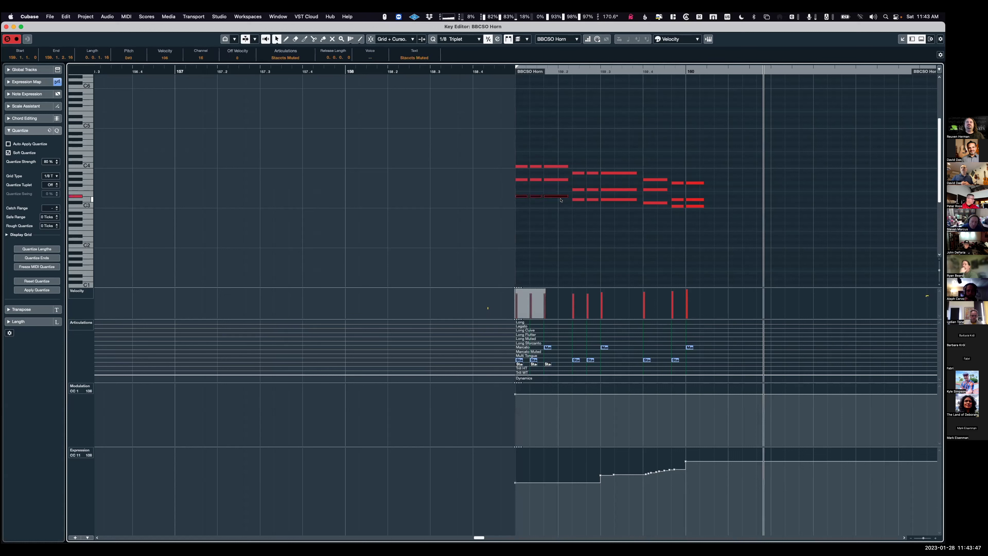
{"action": "key", "text": "space"}
{"action": "key", "text": "space"}
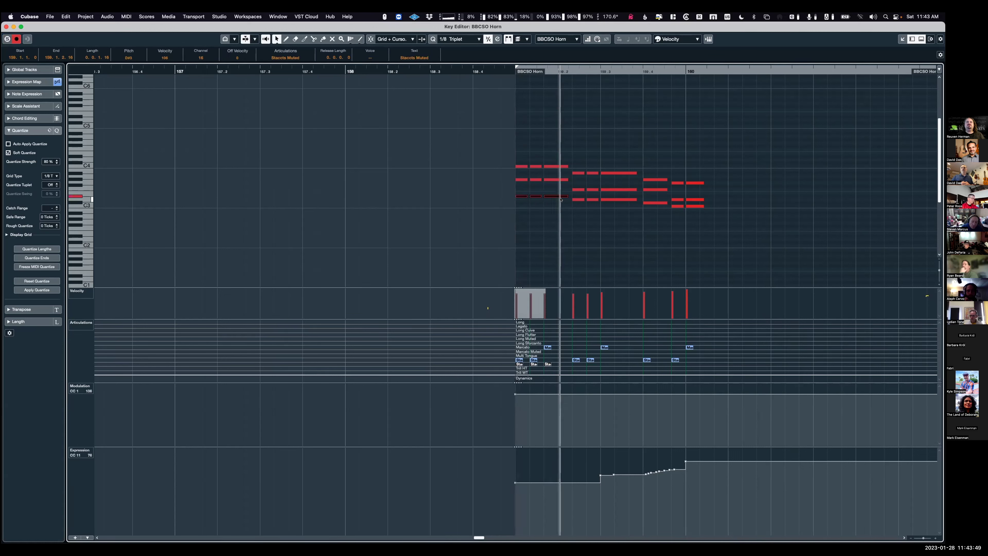
{"action": "key", "text": "space"}
{"action": "left_click_drag", "start_coordinate": [508, 149], "coordinate": [560, 179]}
{"action": "key", "text": "space"}
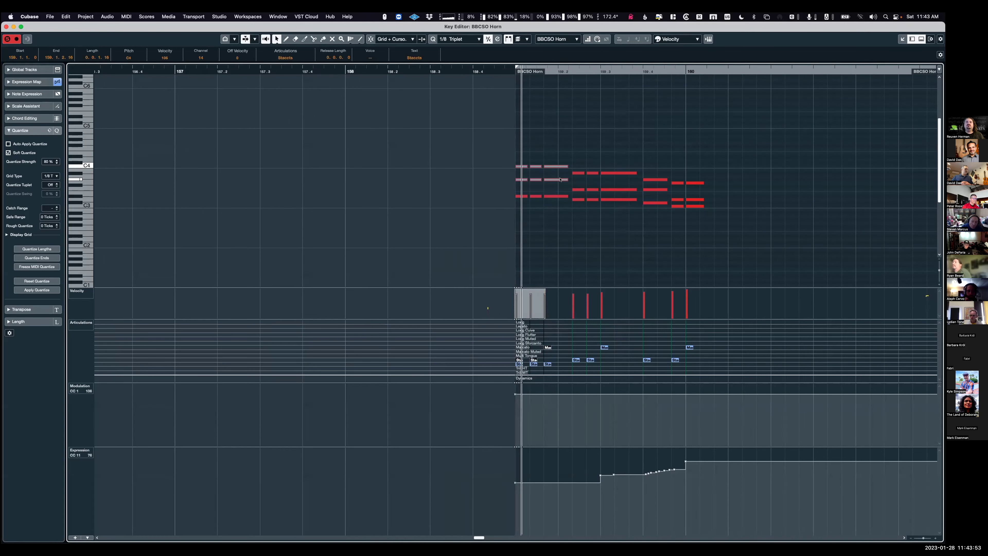
{"action": "key", "text": "space"}
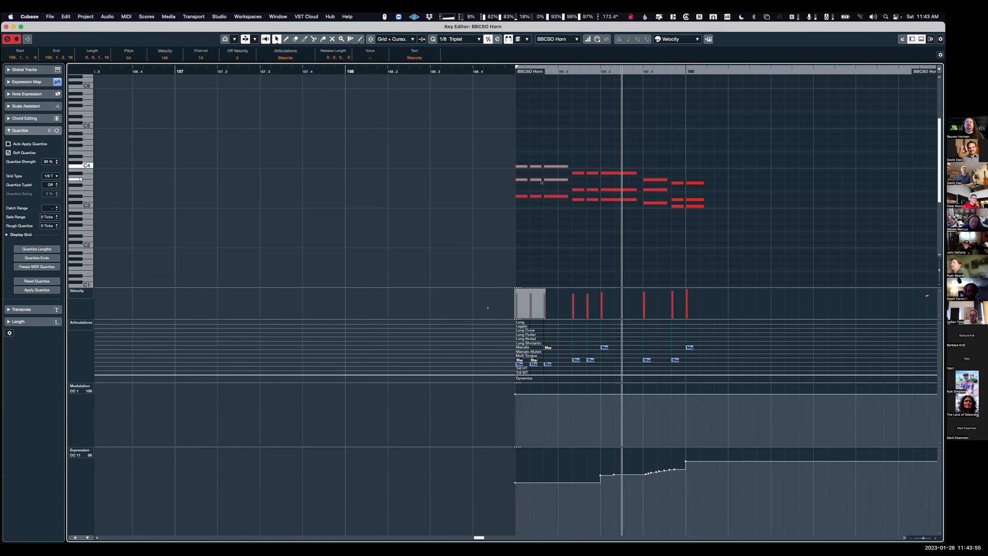
Undo the Staccatissimo Muted change and check the articulation choices for the upper two voices of the first three chords.
{"action": "left_click", "coordinate": [528, 153]}
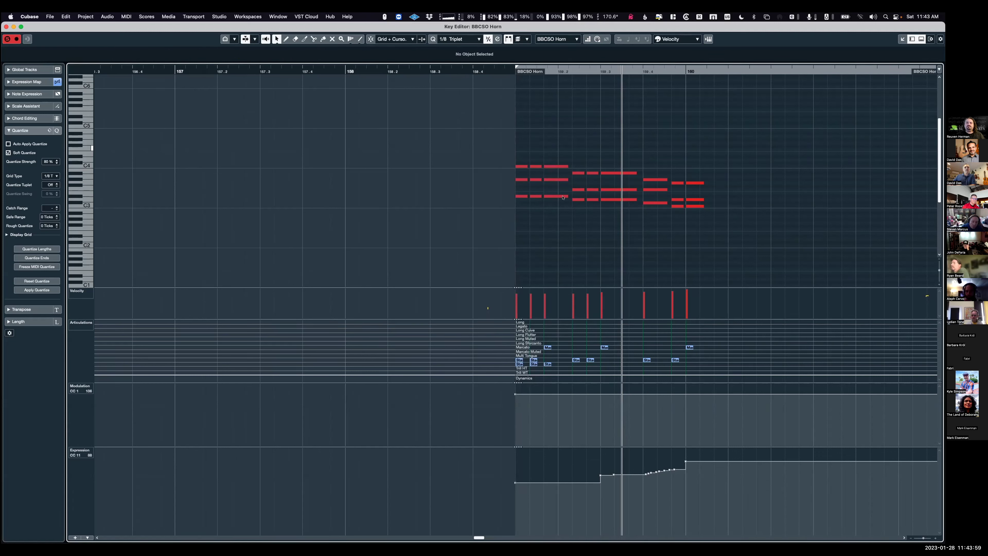
{"action": "key", "text": "super+z"}
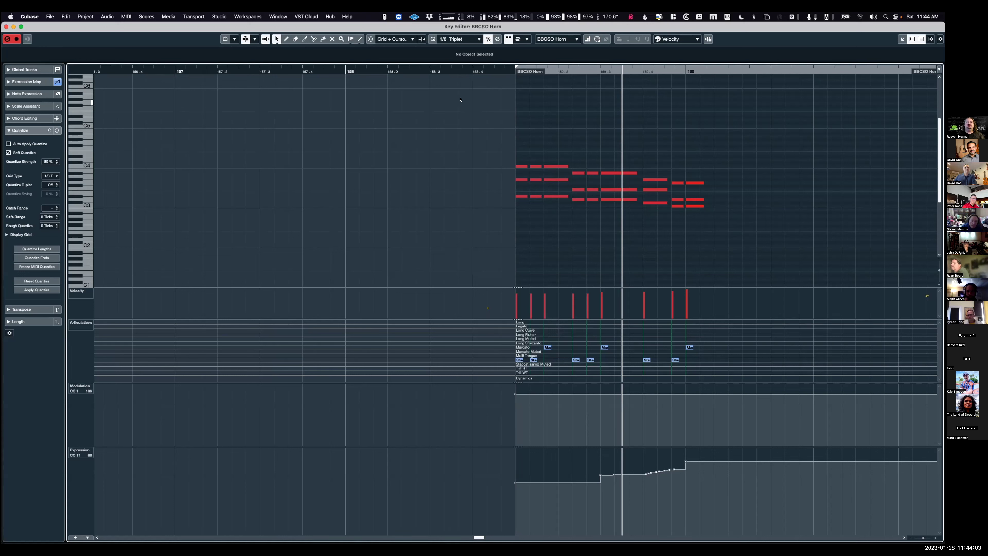
{"action": "left_click_drag", "start_coordinate": [505, 155], "coordinate": [554, 184]}
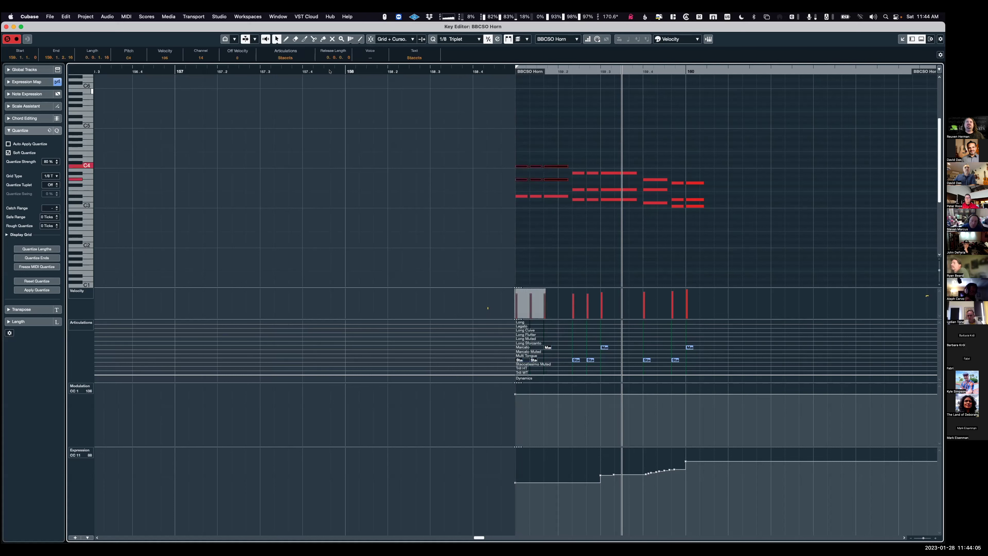
{"action": "left_click", "coordinate": [288, 56]}
{"action": "key", "text": "Escape"}
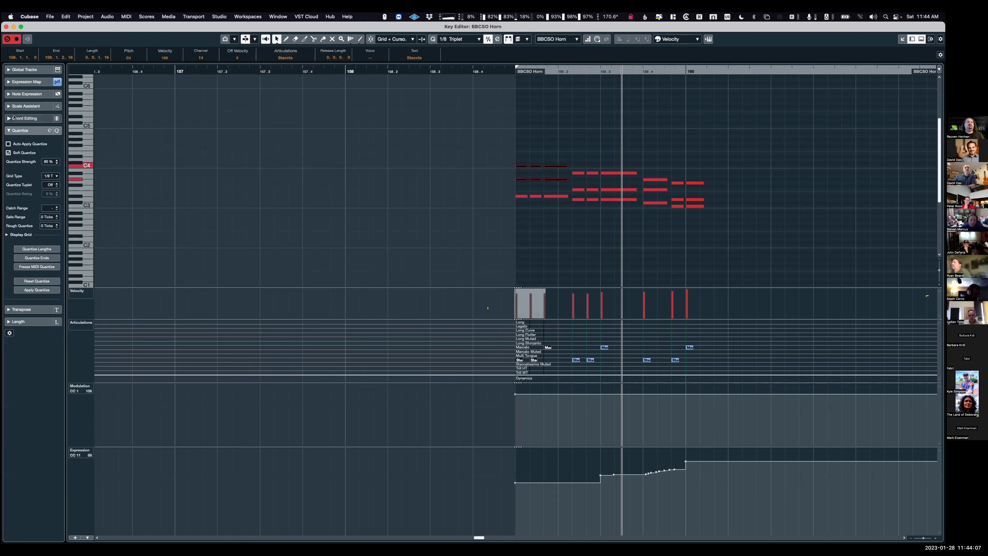
Open the Expression Map Setup, examine the type options of the Long articulation, and close the setup without changing them.
{"action": "left_click", "coordinate": [138, 212]}
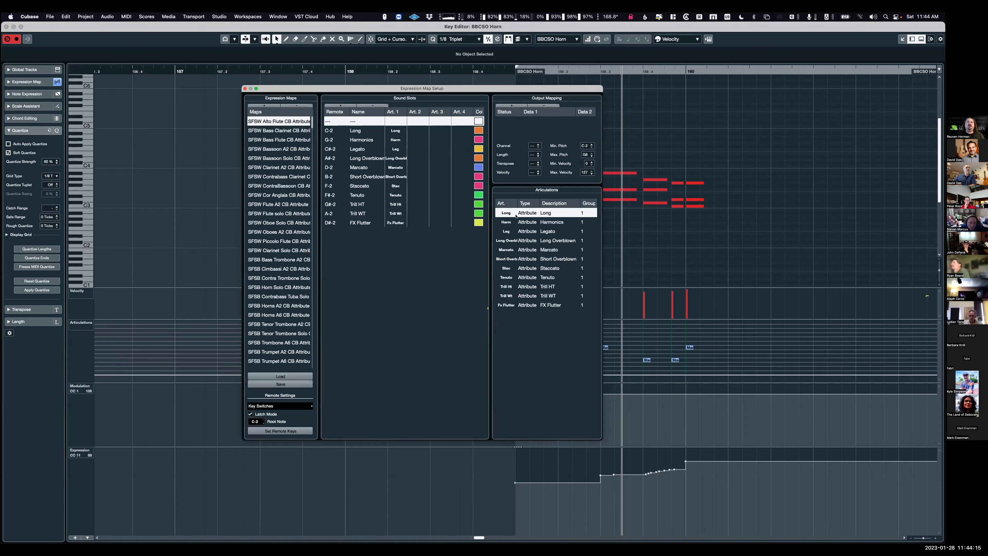
{"action": "left_click", "coordinate": [527, 213]}
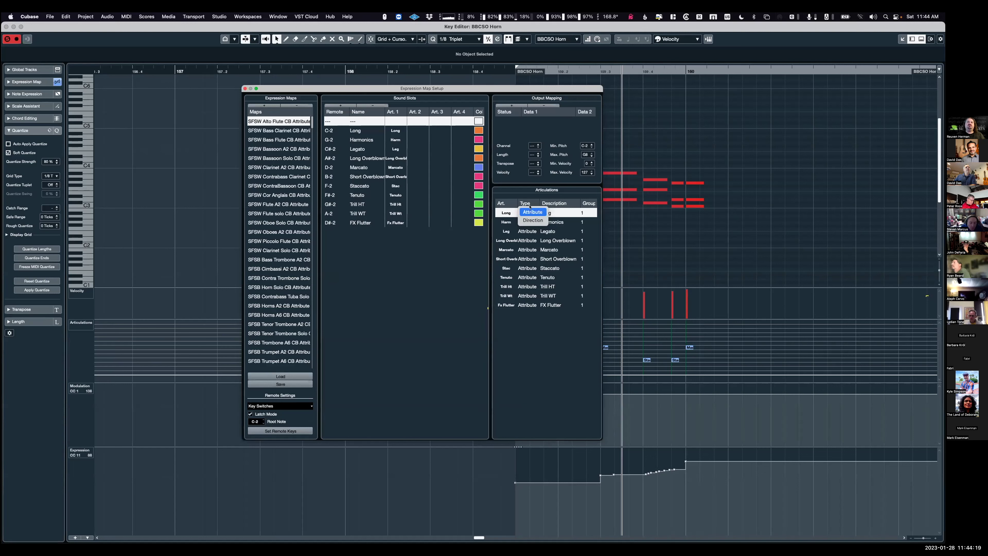
{"action": "left_click", "coordinate": [514, 341]}
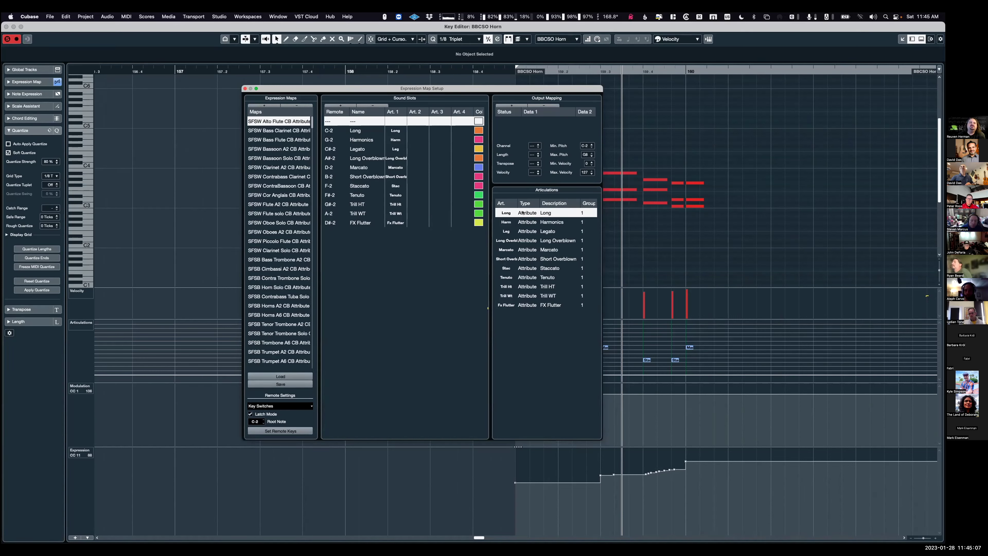
{"action": "left_click", "coordinate": [245, 88]}
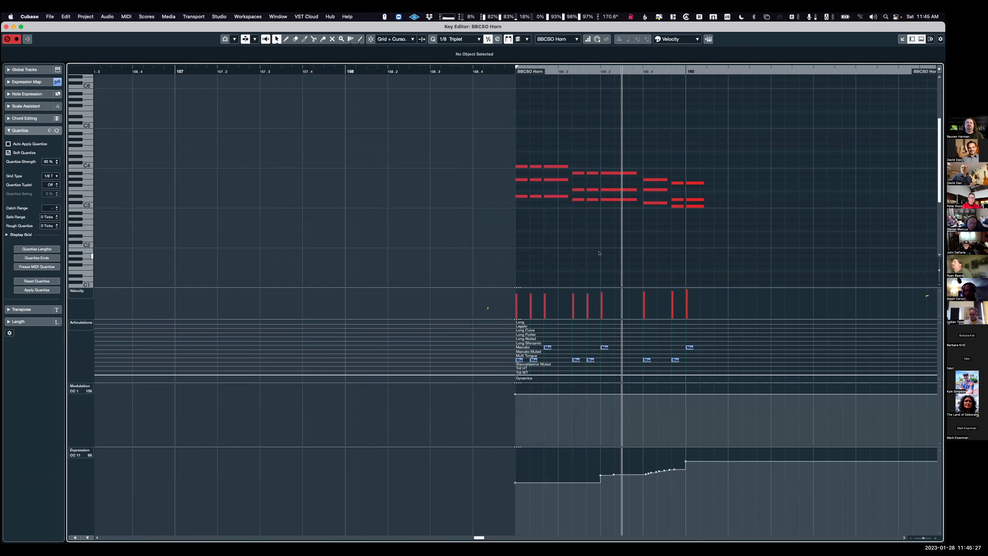
Select all notes in the BBCSO Horn part and set their articulation to Long Muted and then to Staccatissimo.
{"action": "left_click_drag", "start_coordinate": [505, 152], "coordinate": [746, 246]}
{"action": "left_click", "coordinate": [286, 58]}
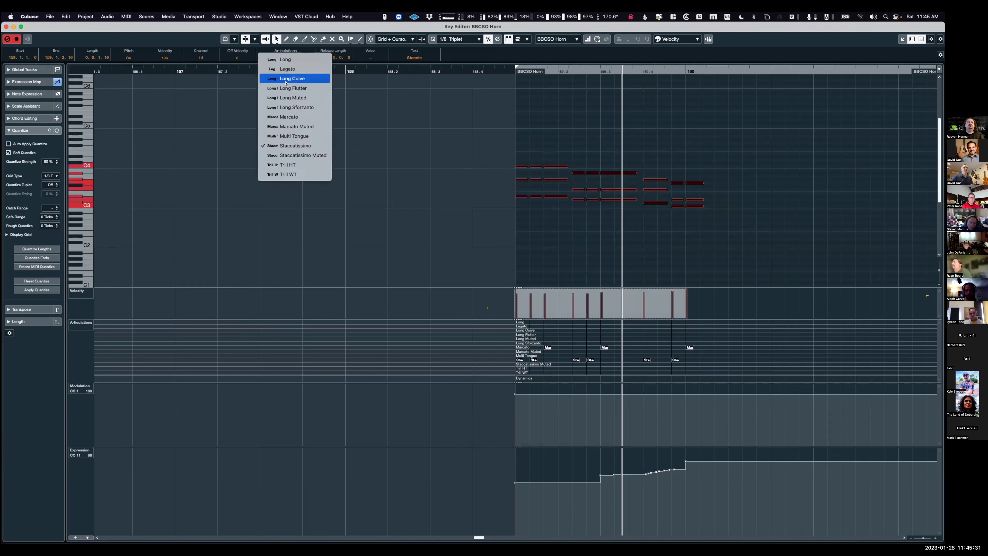
{"action": "left_click", "coordinate": [288, 98]}
{"action": "left_click", "coordinate": [286, 57]}
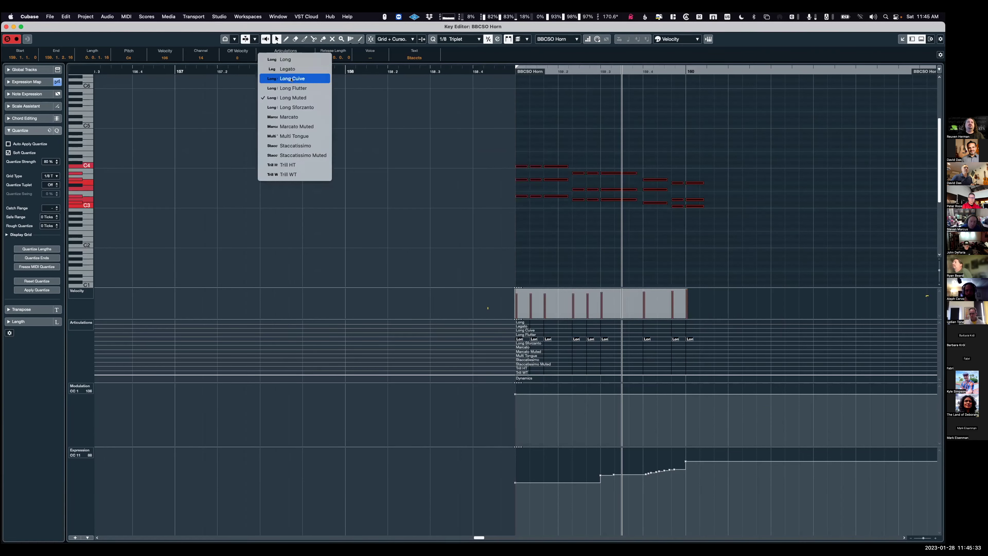
{"action": "left_click", "coordinate": [304, 145]}
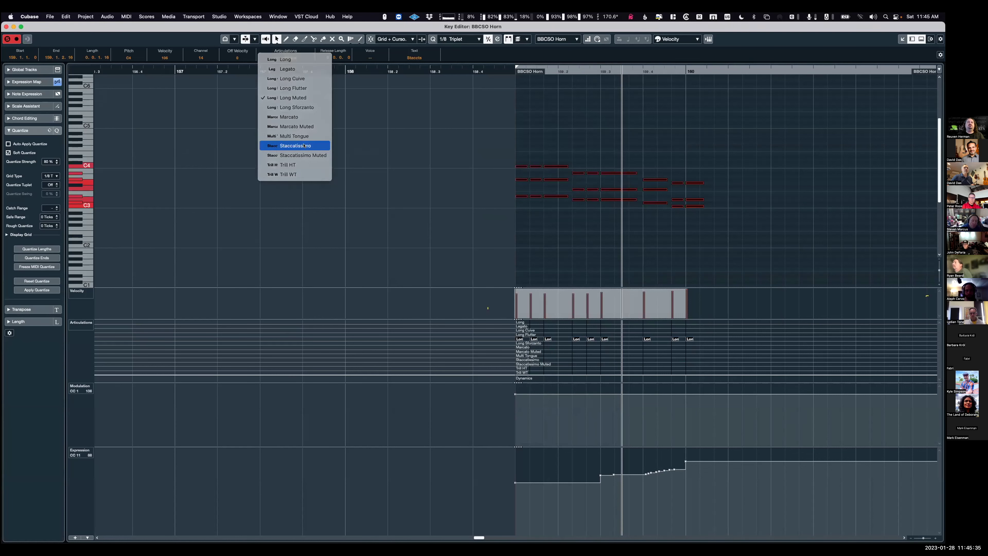
Play the horn passage with the Staccatissimo articulation, deselect its notes, and close the Key Editor.
{"action": "key", "text": "space"}
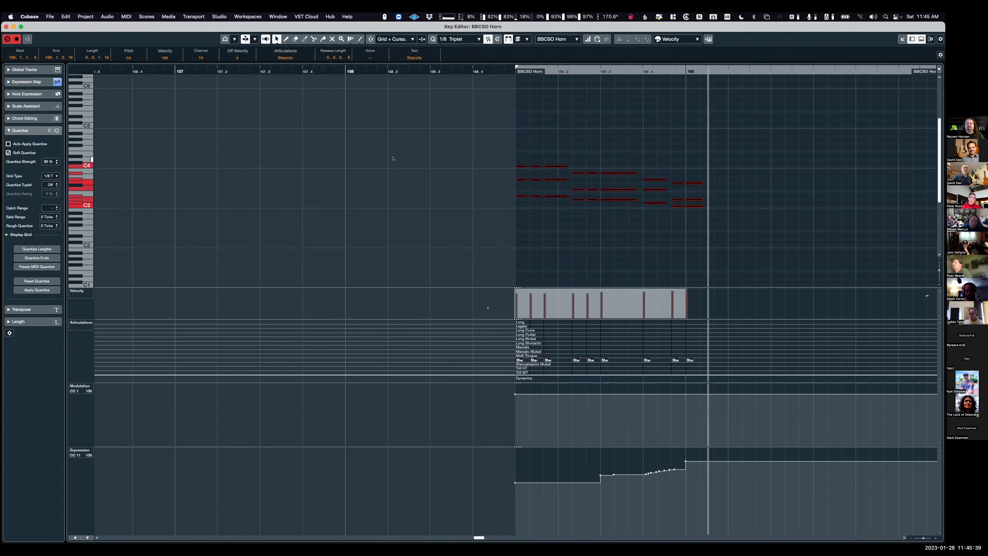
{"action": "key", "text": "space"}
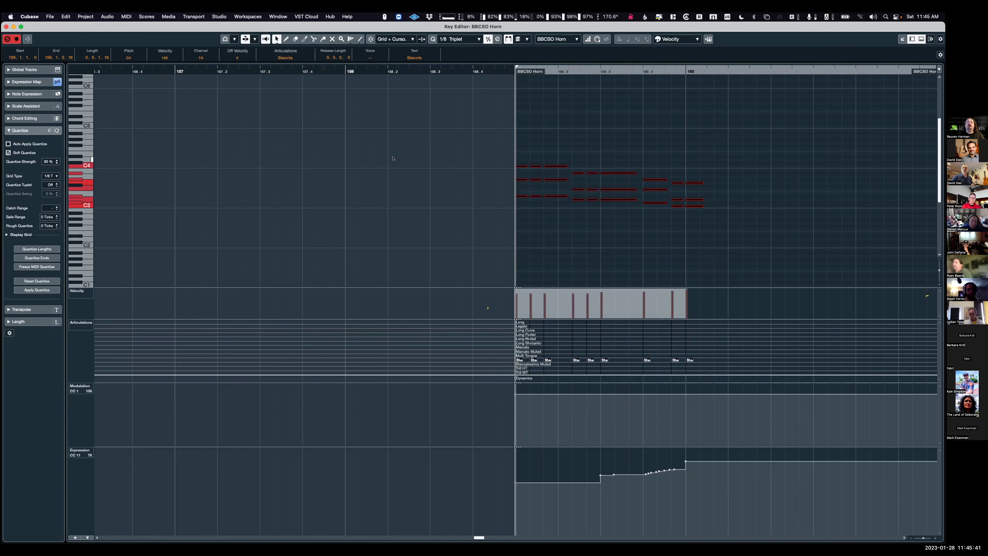
{"action": "left_click", "coordinate": [595, 235]}
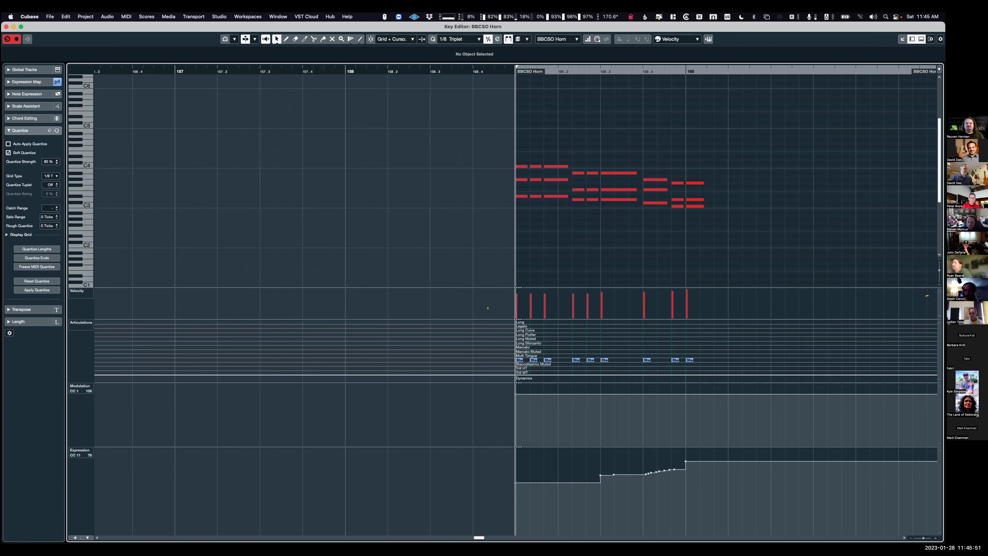
{"action": "key", "text": "super+w"}
Open the first BBCSO 4 Horns part, play its opening briefly, and return to the project.
{"action": "double_click", "coordinate": [251, 313]}
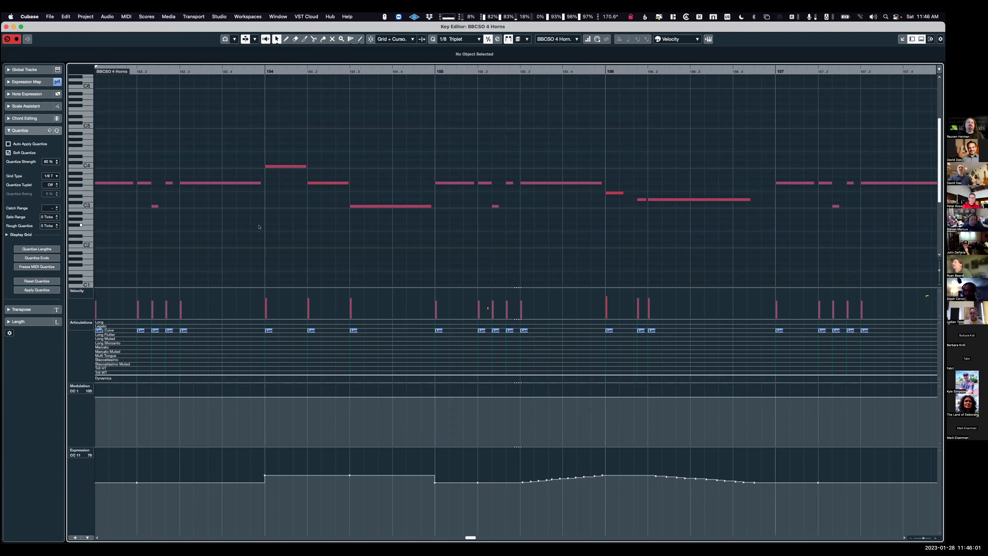
{"action": "key", "text": "space"}
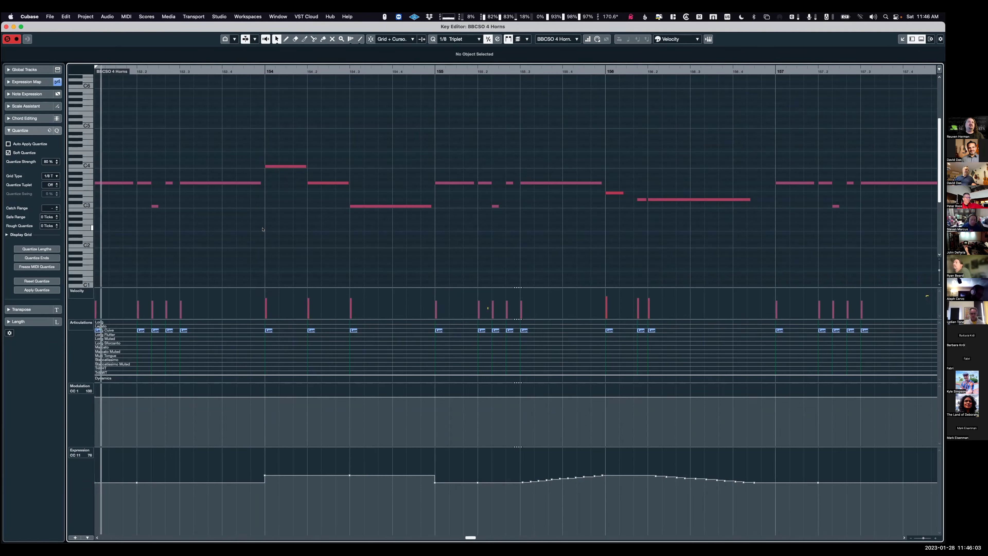
{"action": "key", "text": "space"}
{"action": "key", "text": "Escape"}
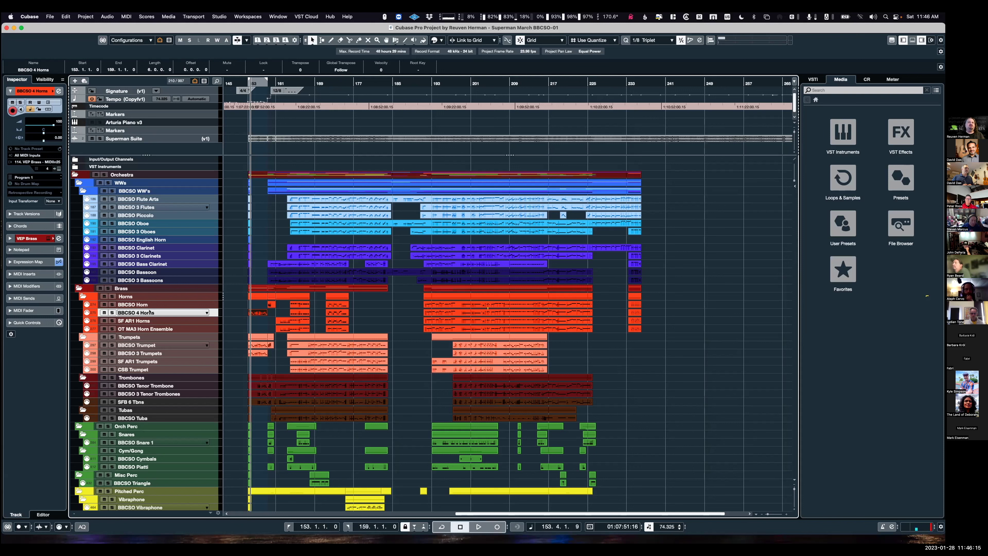
{"action": "key", "text": "super+Tab"}
{"action": "key", "text": "super+Tab"}
{"action": "key", "text": "super+Tab"}
{"action": "key", "text": "super+Tab"}
{"action": "key", "text": "super+Tab"}
{"action": "key", "text": "super+Tab"}
{"action": "key", "text": "super+Tab"}
{"action": "key", "text": "super+Tab"}
{"action": "key", "text": "super+Tab"}
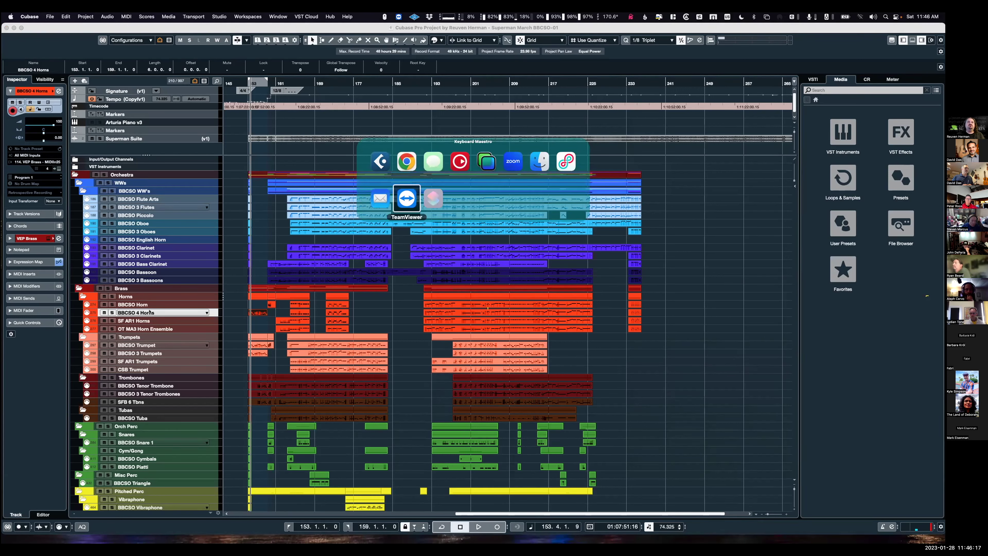
{"action": "key", "text": "Up"}
{"action": "key", "text": "Left"}
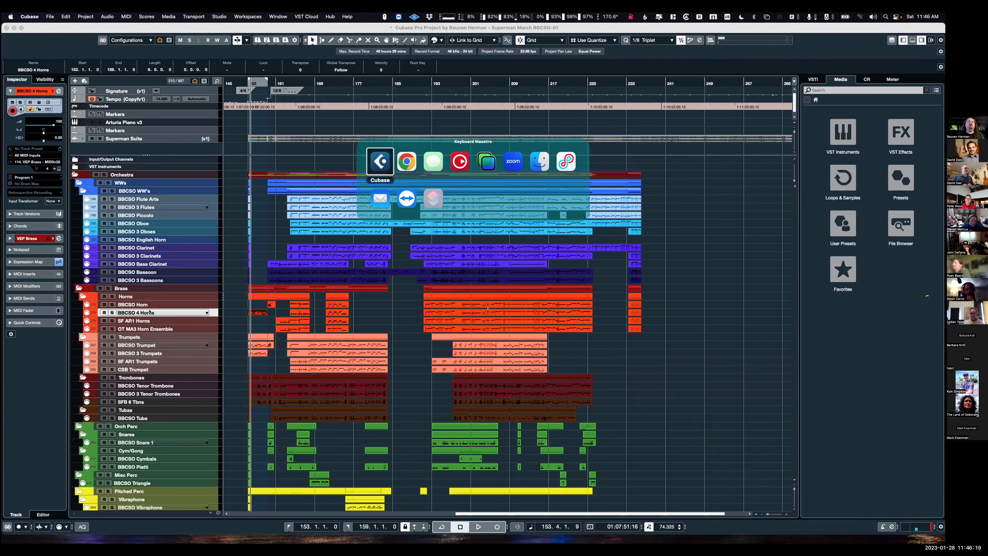
{"action": "key", "text": "Return"}
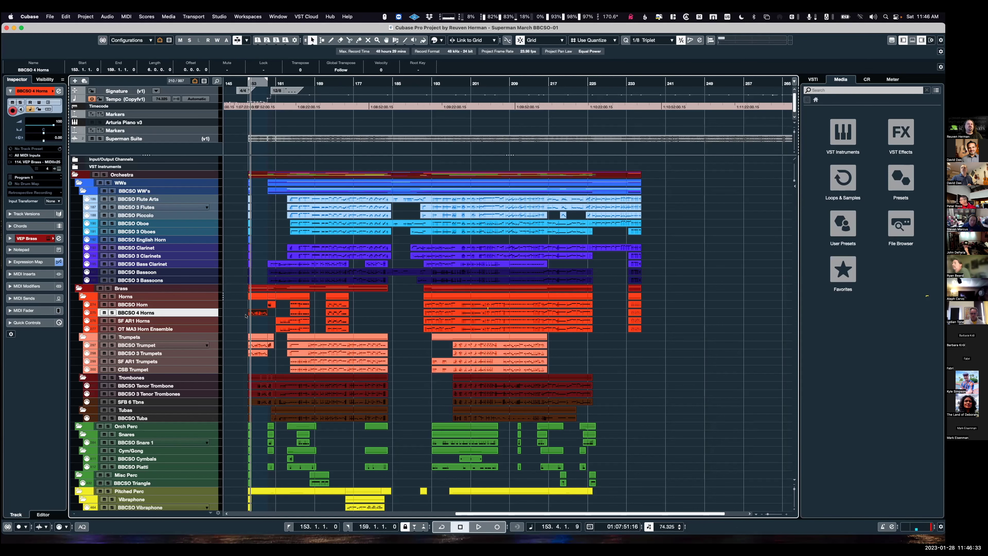
Reopen the BBCSO 4 Horns part, play it through with the view following the cursor, and close it.
{"action": "double_click", "coordinate": [256, 314]}
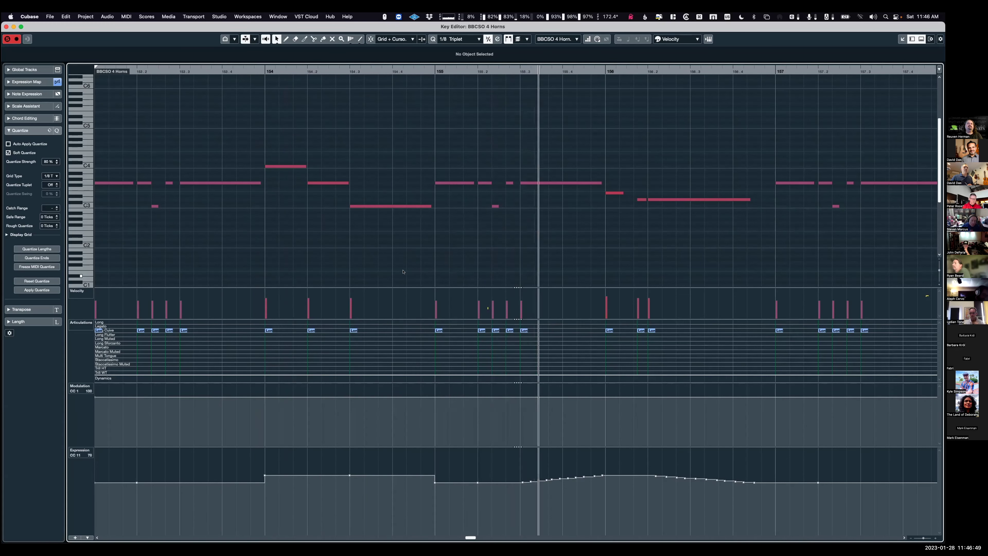
{"action": "key", "text": "f"}
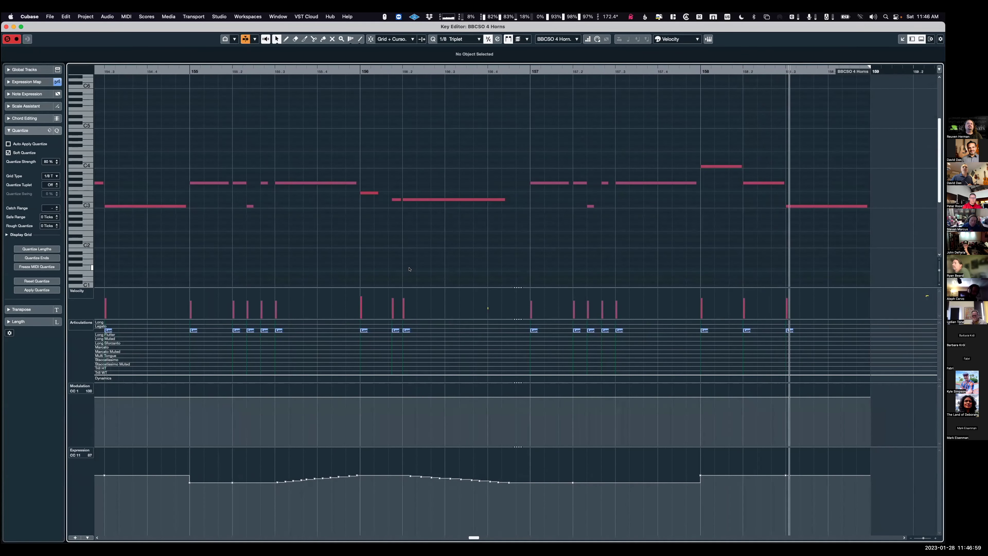
{"action": "key", "text": "super+w"}
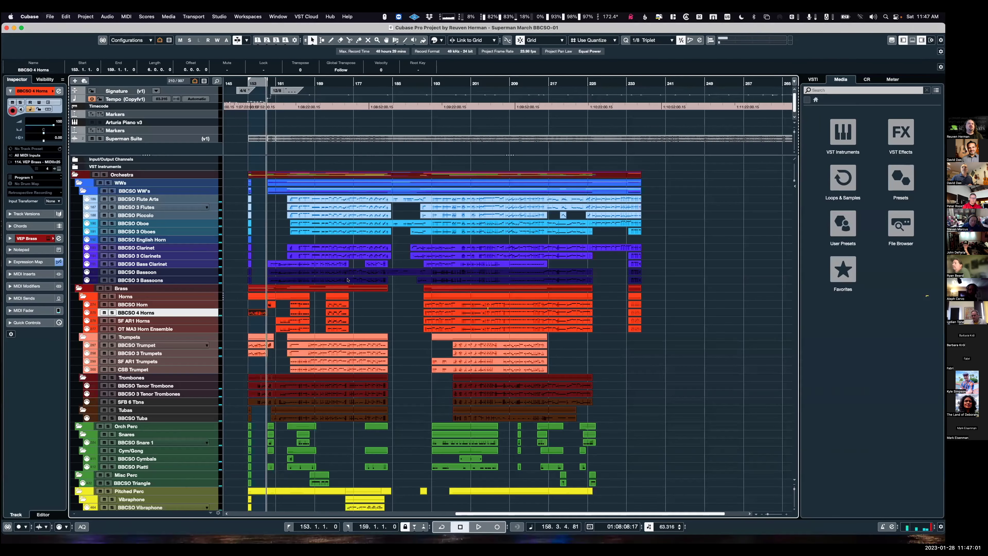
Open the BBCSO Horn part at bar 159, play the Staccatissimo chords, and close the editor.
{"action": "double_click", "coordinate": [271, 304]}
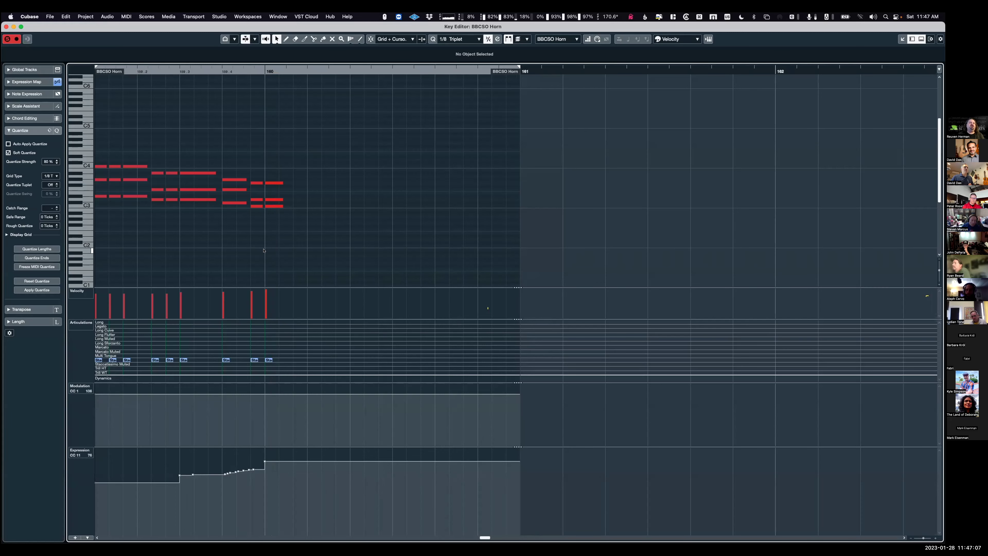
{"action": "scroll", "coordinate": [264, 251], "scroll_direction": "left", "scroll_amount": 3}
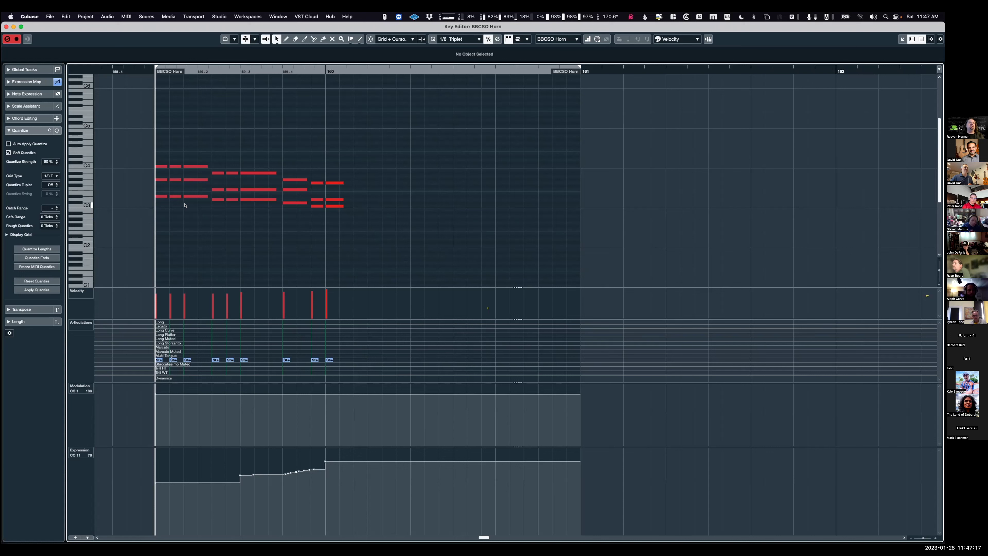
{"action": "key", "text": "space"}
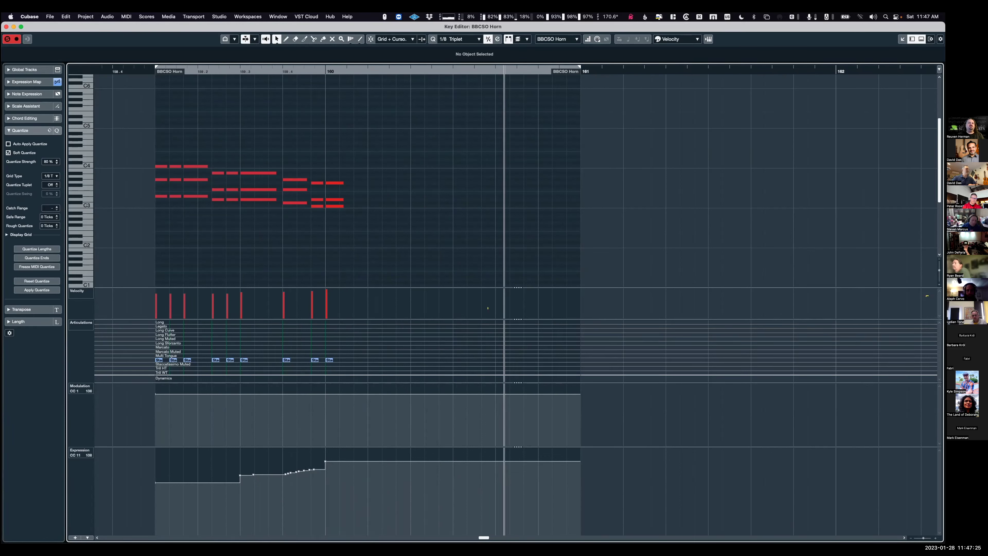
{"action": "key", "text": "super+w"}
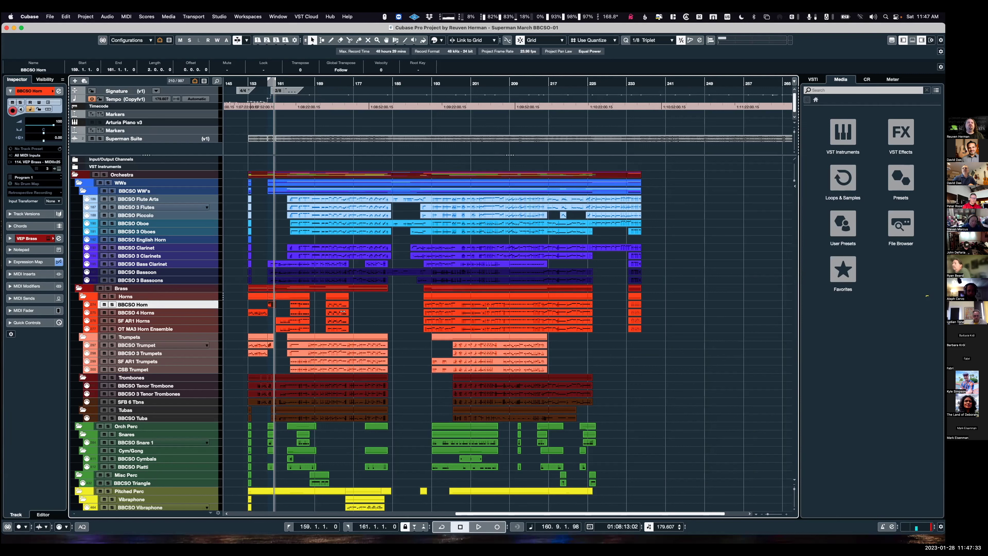
Set the locators around the four horn parts in bars 171 to 176 and open them together in the Key Editor.
{"action": "left_click_drag", "start_coordinate": [321, 301], "coordinate": [350, 328]}
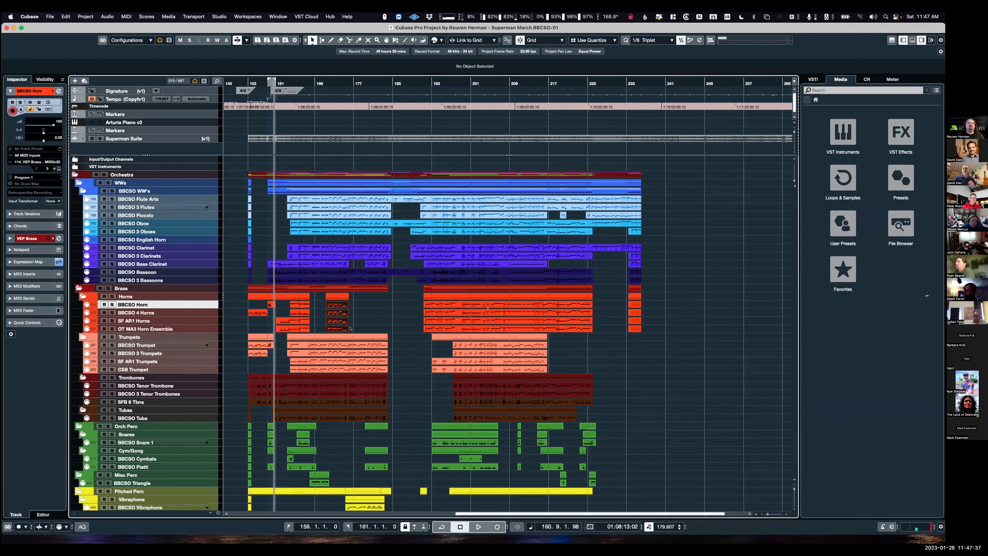
{"action": "key", "text": "p"}
{"action": "key", "text": "h"}
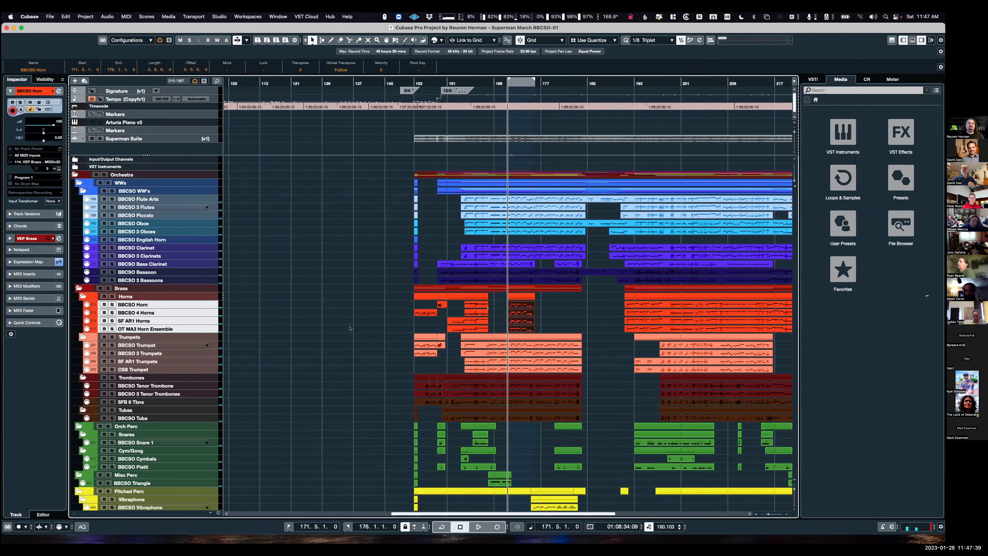
{"action": "key", "text": "Return"}
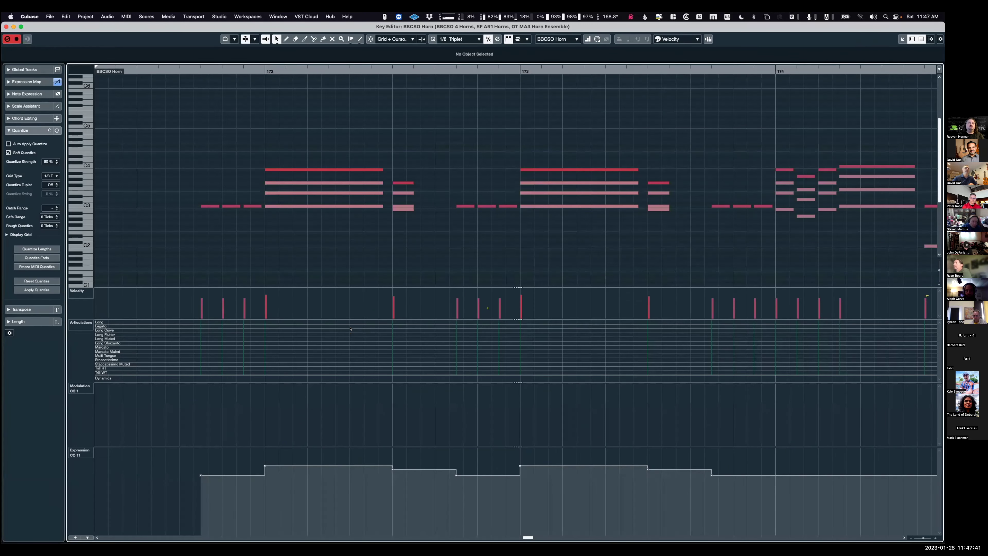
Play the combined horn passage from bar 171, review its notes, and close the Key Editor.
{"action": "scroll", "coordinate": [333, 231], "scroll_direction": "left", "scroll_amount": 3}
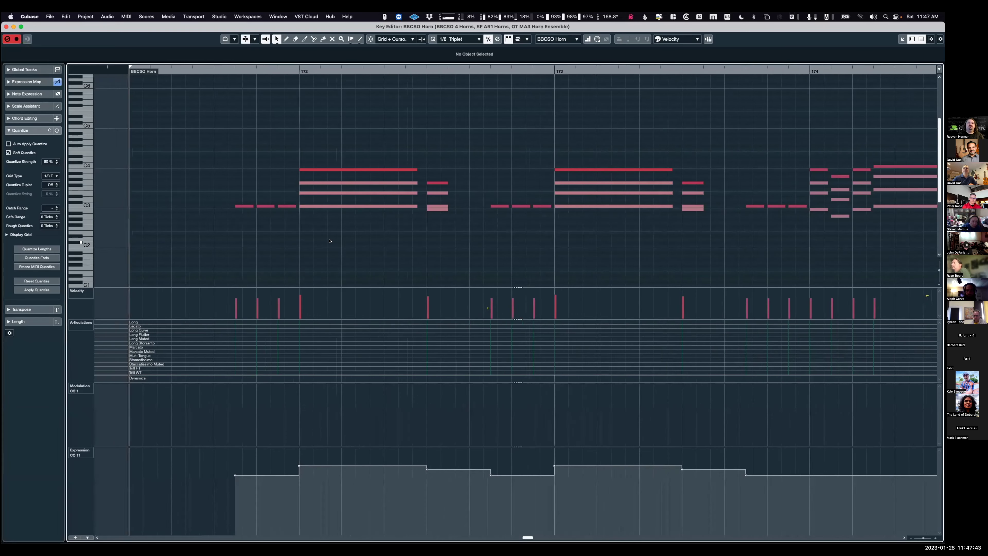
{"action": "left_click", "coordinate": [239, 206]}
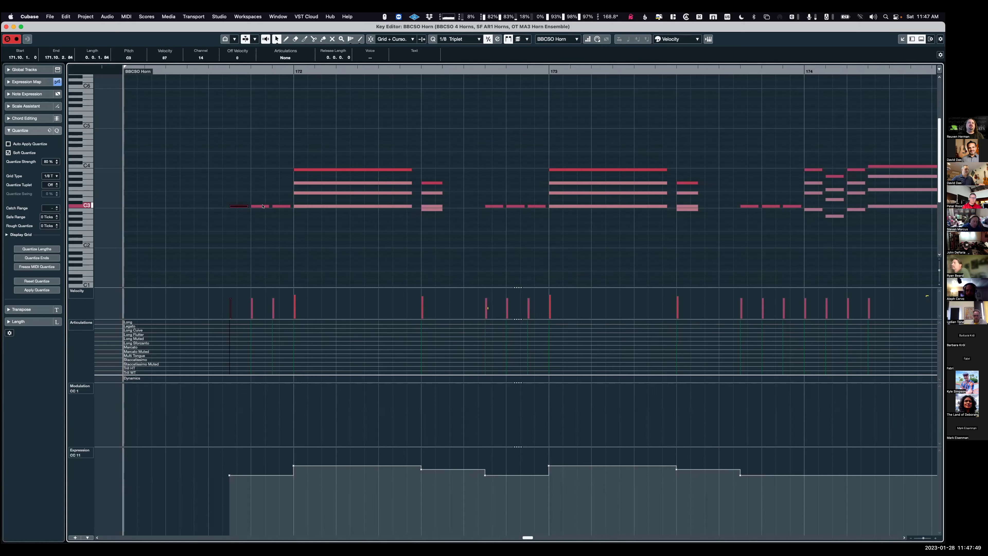
{"action": "key", "text": "space"}
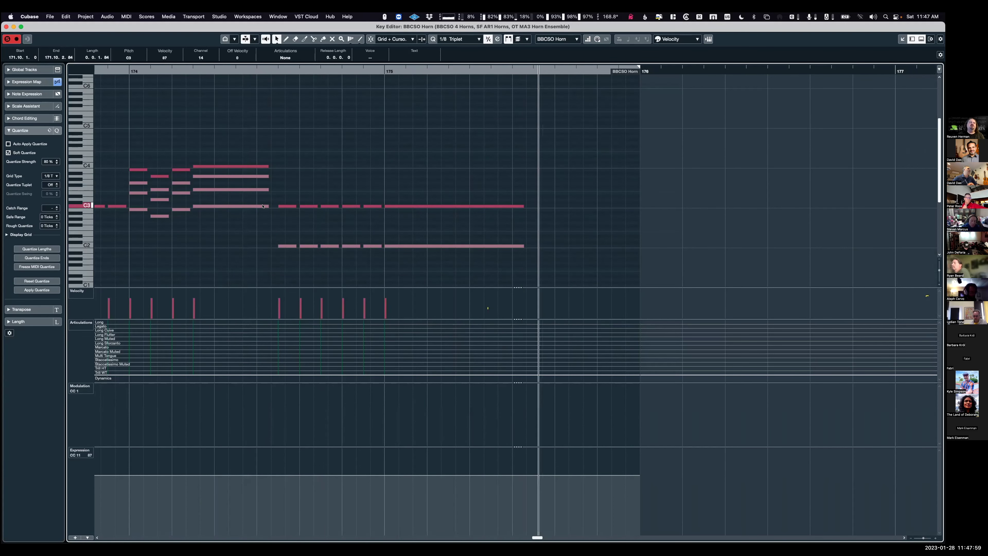
{"action": "scroll", "coordinate": [305, 218], "scroll_direction": "left", "scroll_amount": 5}
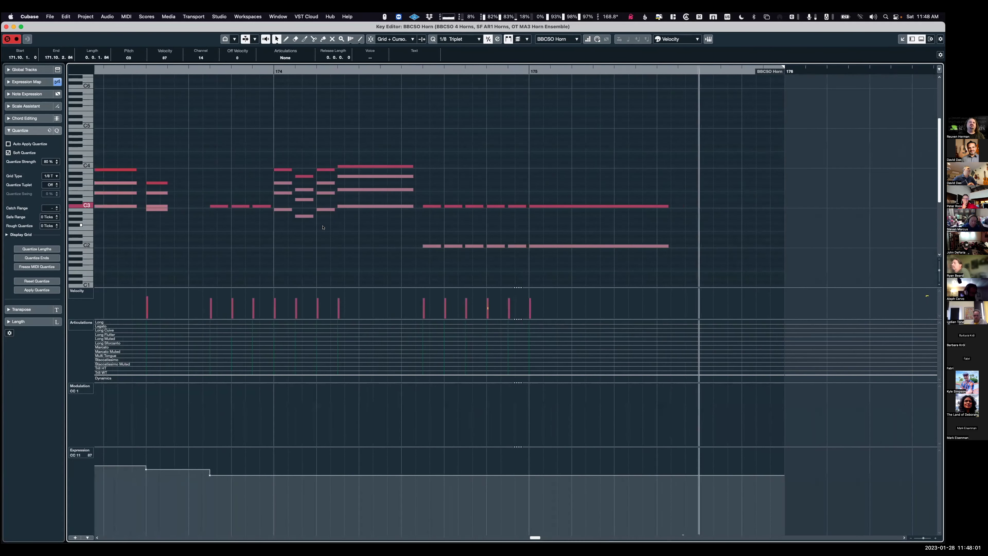
{"action": "scroll", "coordinate": [323, 226], "scroll_direction": "left", "scroll_amount": 5}
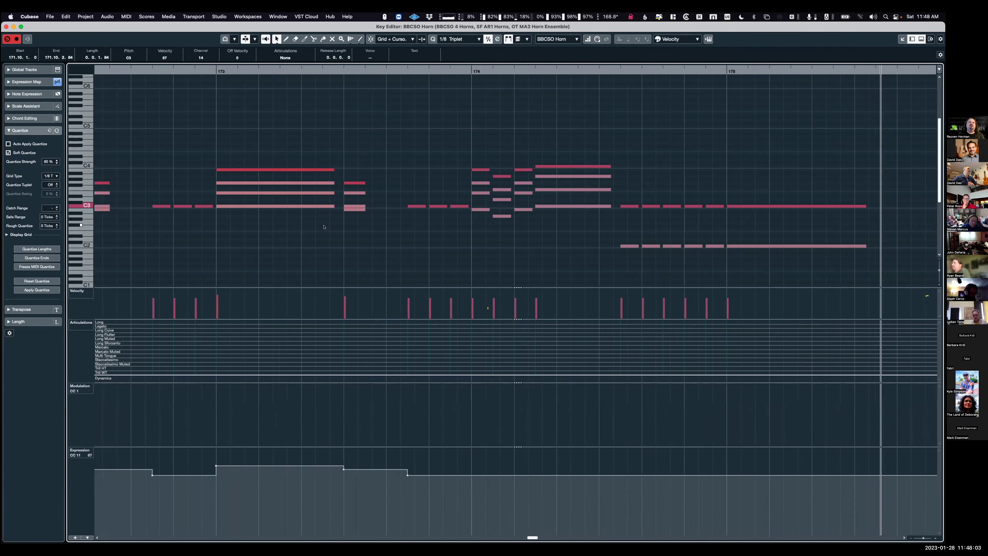
{"action": "scroll", "coordinate": [324, 227], "scroll_direction": "left", "scroll_amount": 5}
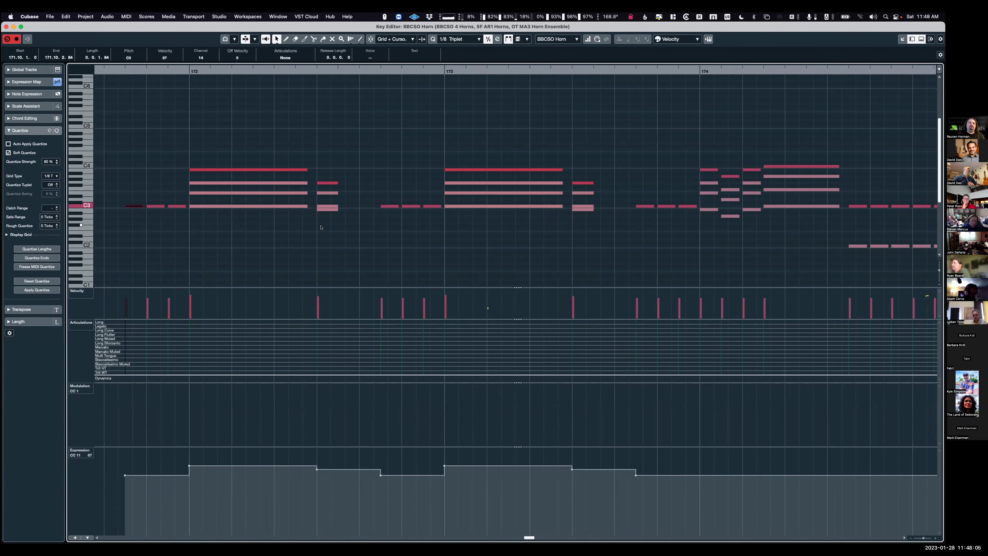
{"action": "left_click", "coordinate": [313, 229]}
{"action": "key", "text": "super+w"}
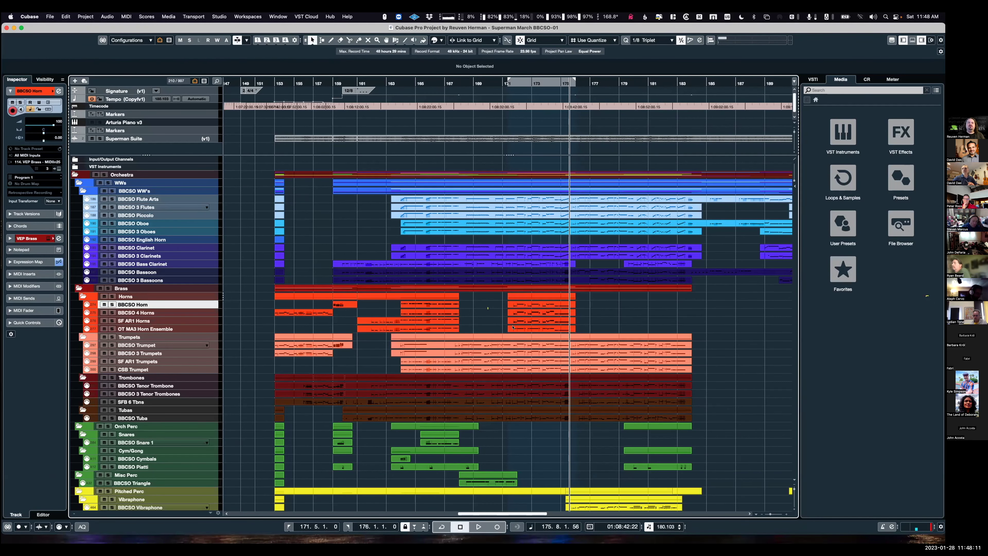
Combine the four horn parts in bars 171 to 176 into a single part on the BBCSO Horn track.
{"action": "left_click", "coordinate": [551, 328]}
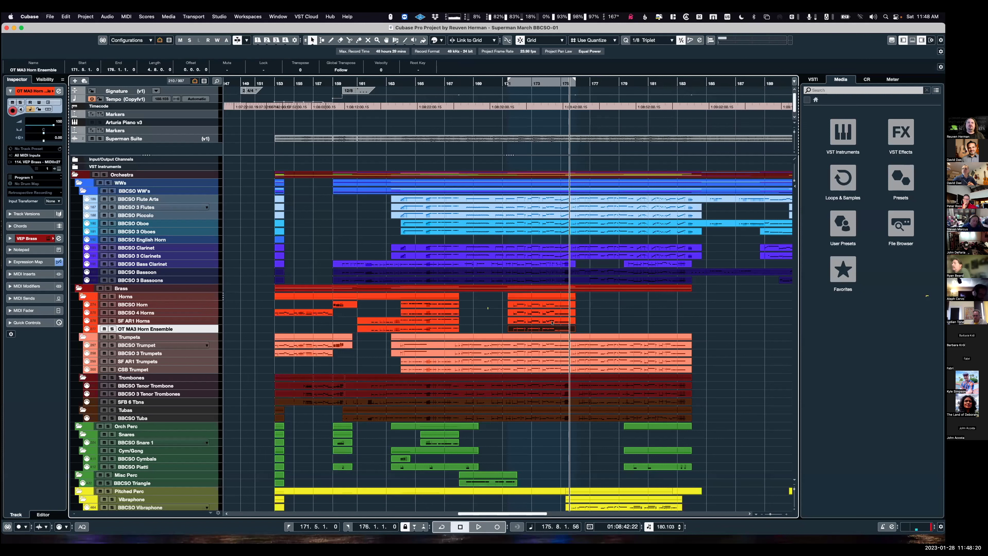
{"action": "mouse_move", "coordinate": [558, 306]}
{"action": "left_mouse_down"}
{"action": "mouse_move", "coordinate": [552, 320]}
{"action": "mouse_move", "coordinate": [545, 306]}
{"action": "left_mouse_up"}
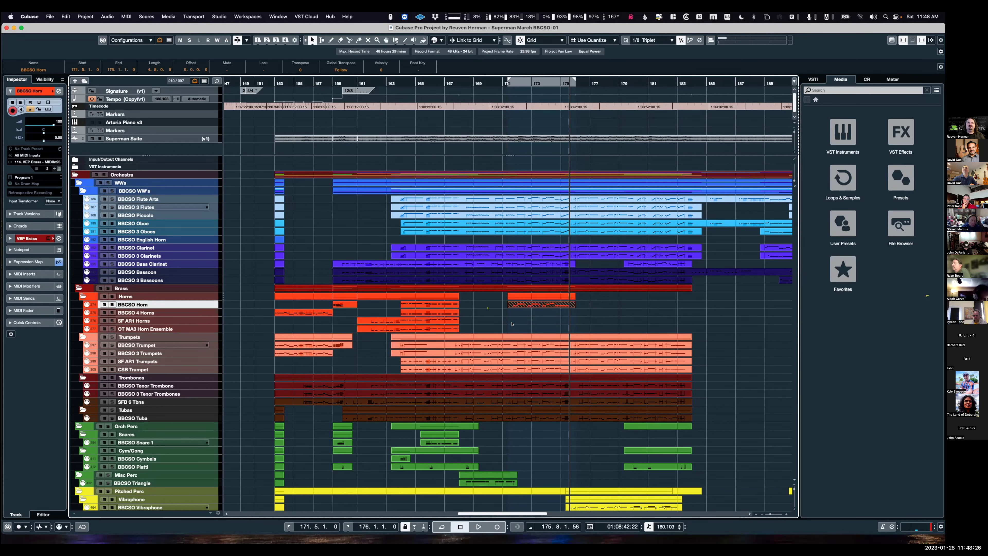
{"action": "left_click", "coordinate": [525, 306]}
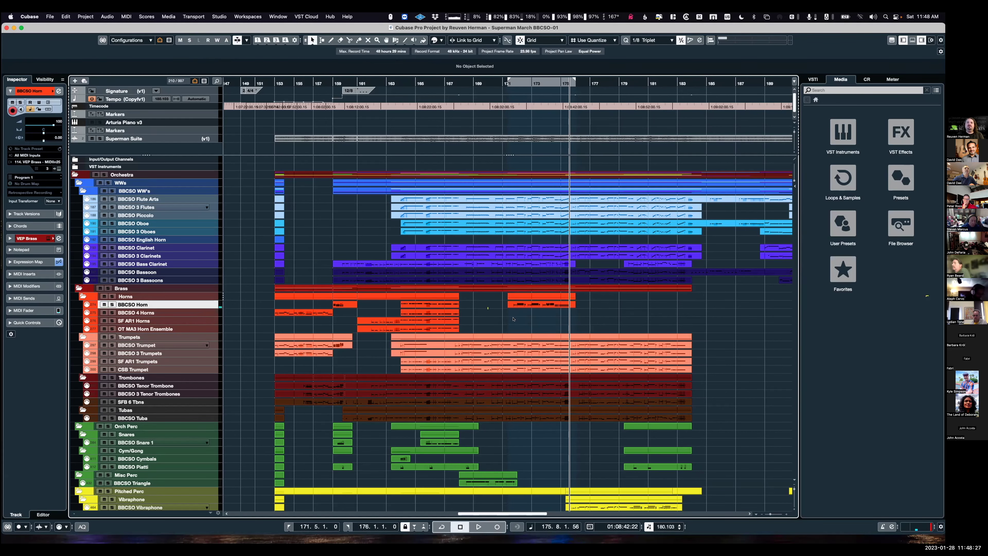
{"action": "key", "text": "space"}
Assign the Long articulation to the sustained chords in bars 172, 173 and 174 and the final held notes of the combined BBCSO Horn part.
{"action": "double_click", "coordinate": [525, 307]}
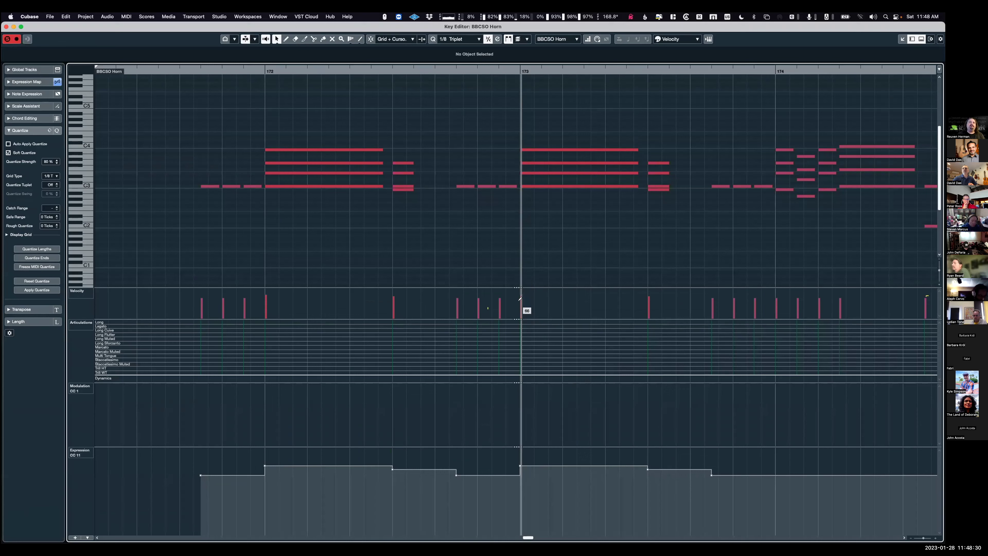
{"action": "key", "text": "super+a"}
{"action": "scroll", "coordinate": [467, 253], "scroll_direction": "down", "scroll_amount": 3}
{"action": "scroll", "coordinate": [545, 252], "scroll_direction": "right", "scroll_amount": 5}
{"action": "scroll", "coordinate": [581, 252], "scroll_direction": "right", "scroll_amount": 2}
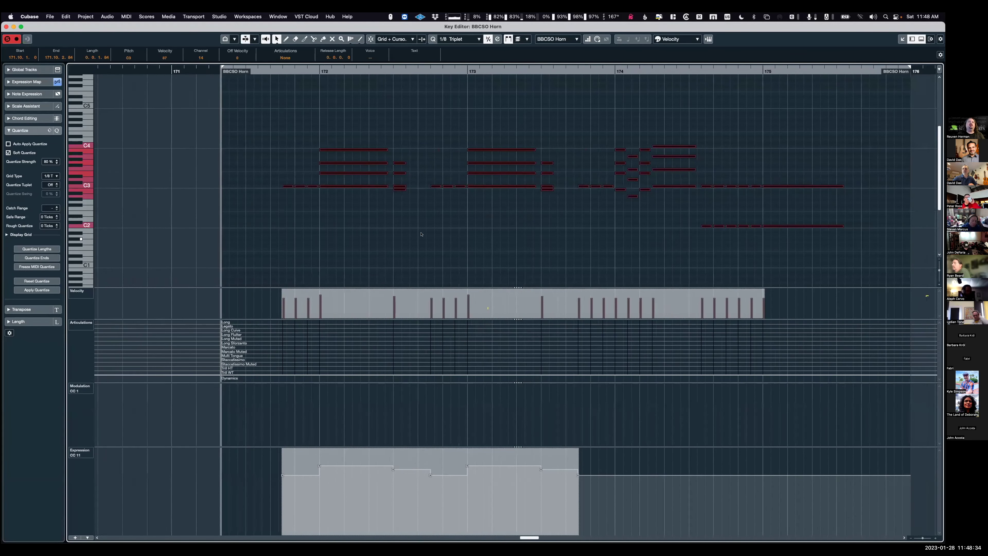
{"action": "left_click_drag", "start_coordinate": [365, 210], "coordinate": [352, 144]}
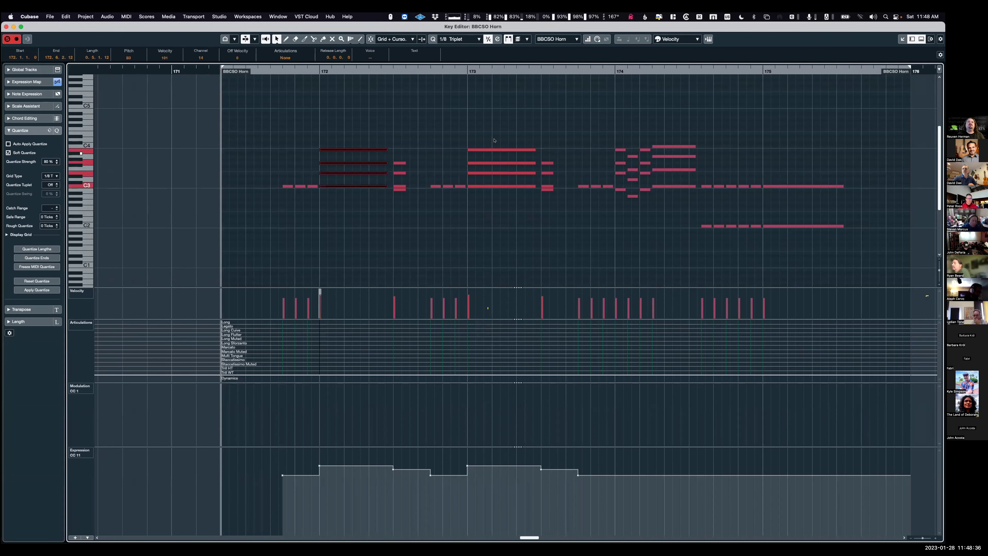
{"action": "left_click_drag", "start_coordinate": [500, 205], "coordinate": [541, 192]}
{"action": "left_click_drag", "start_coordinate": [672, 133], "coordinate": [672, 203]}
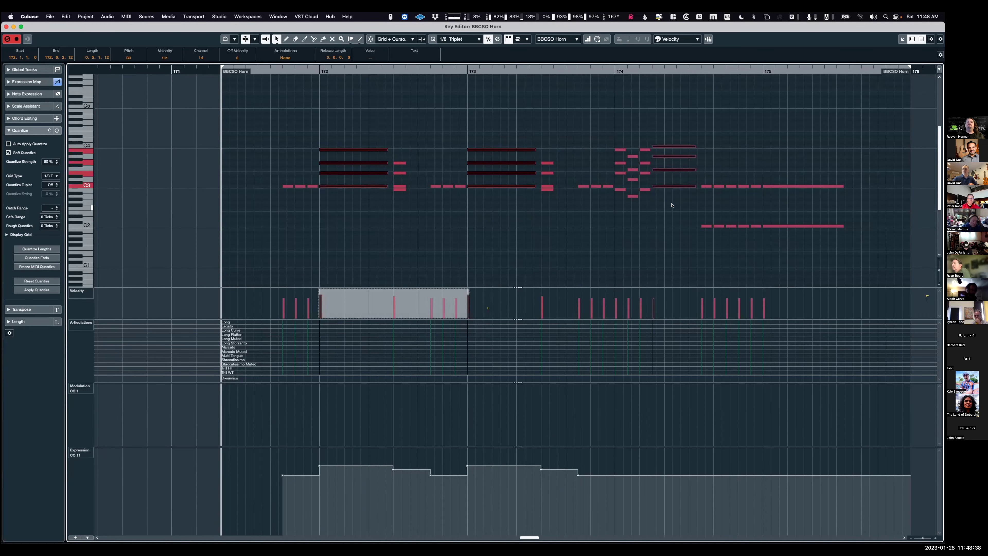
{"action": "left_click_drag", "start_coordinate": [783, 264], "coordinate": [801, 179]}
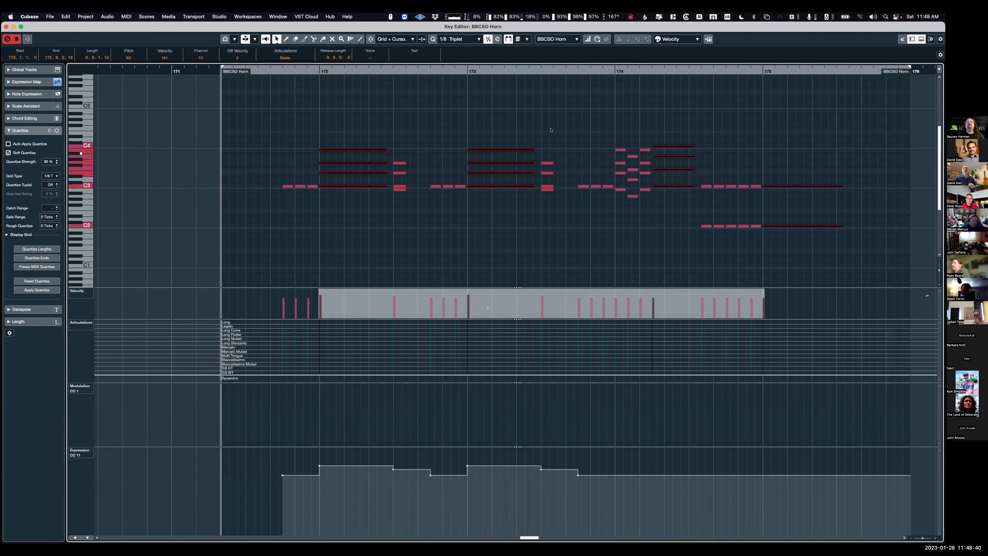
{"action": "left_click", "coordinate": [283, 57]}
{"action": "left_click", "coordinate": [287, 66]}
Assign the Staccatissimo articulation to all the short notes and chords from the pickup through bar 174 of the BBCSO Horn part.
{"action": "left_click_drag", "start_coordinate": [283, 171], "coordinate": [310, 198]}
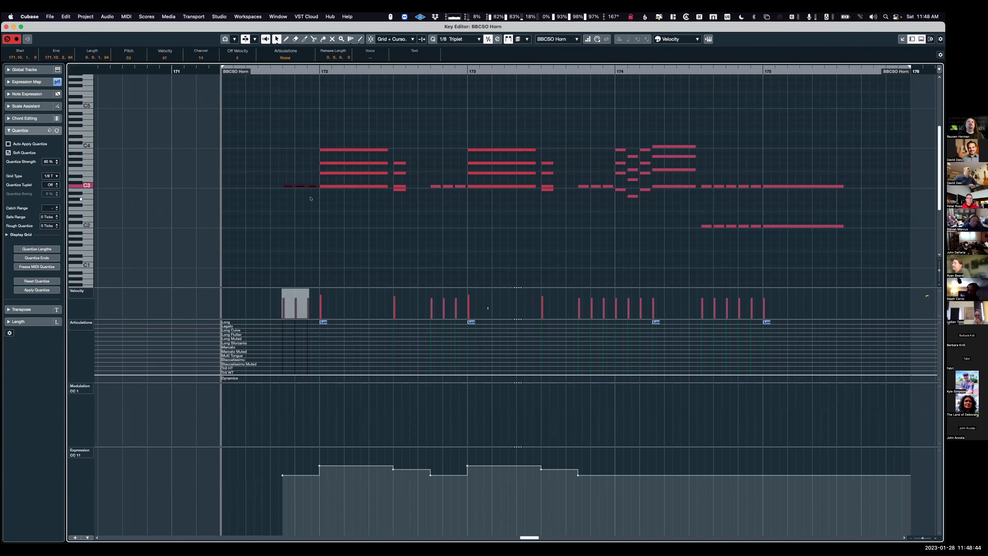
{"action": "left_click_drag", "start_coordinate": [396, 150], "coordinate": [460, 210]}
{"action": "left_click_drag", "start_coordinate": [546, 147], "coordinate": [651, 210]}
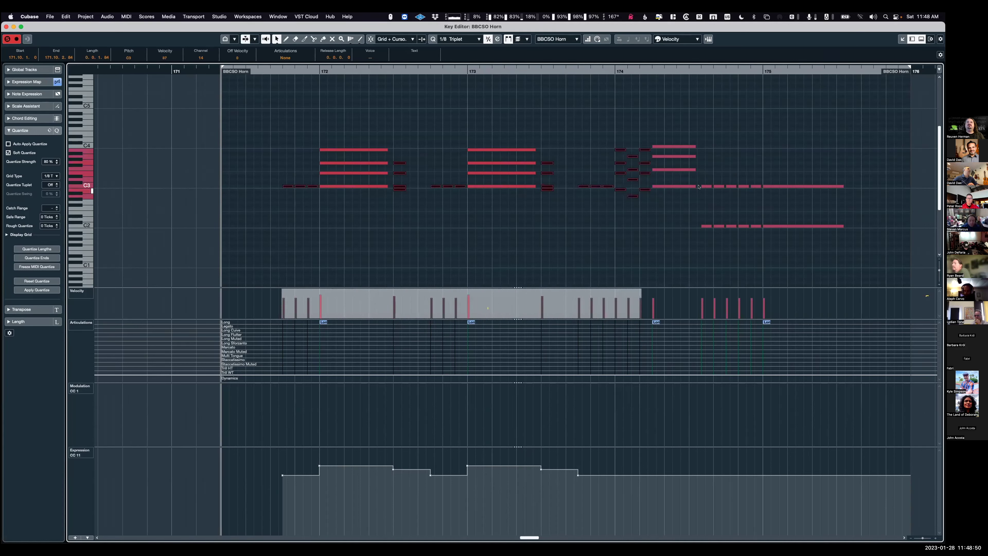
{"action": "left_click_drag", "start_coordinate": [701, 177], "coordinate": [761, 241]}
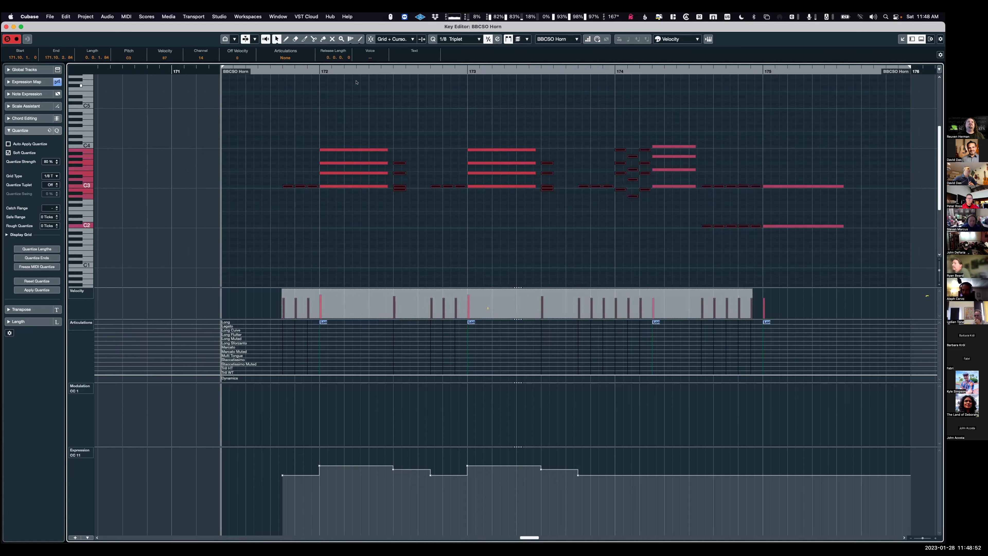
{"action": "left_click", "coordinate": [283, 58]}
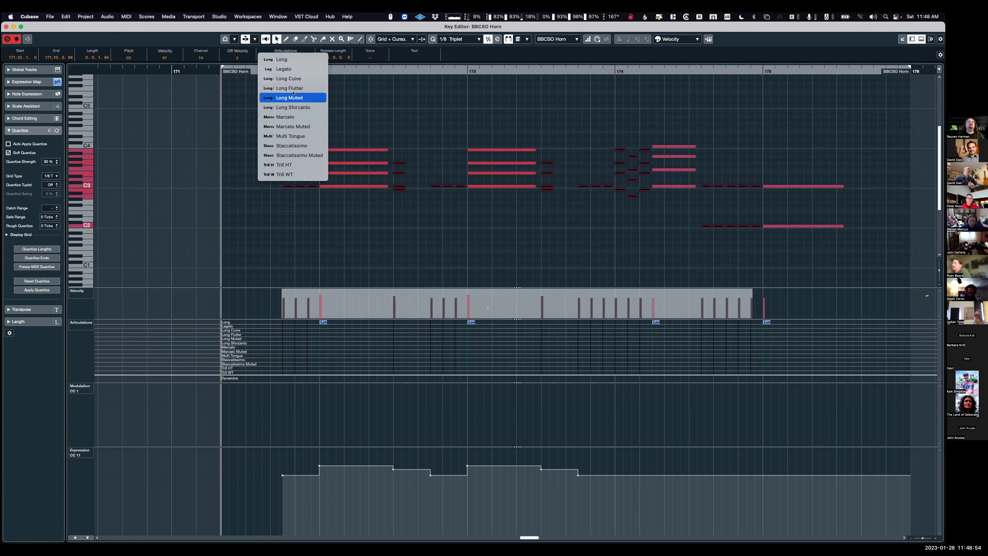
{"action": "left_click", "coordinate": [300, 146]}
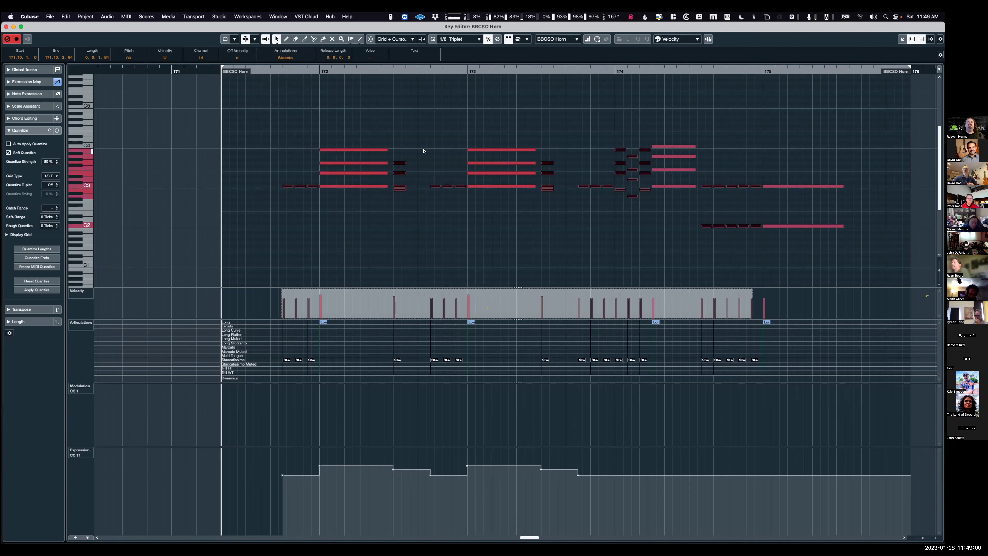
{"action": "left_click", "coordinate": [399, 144]}
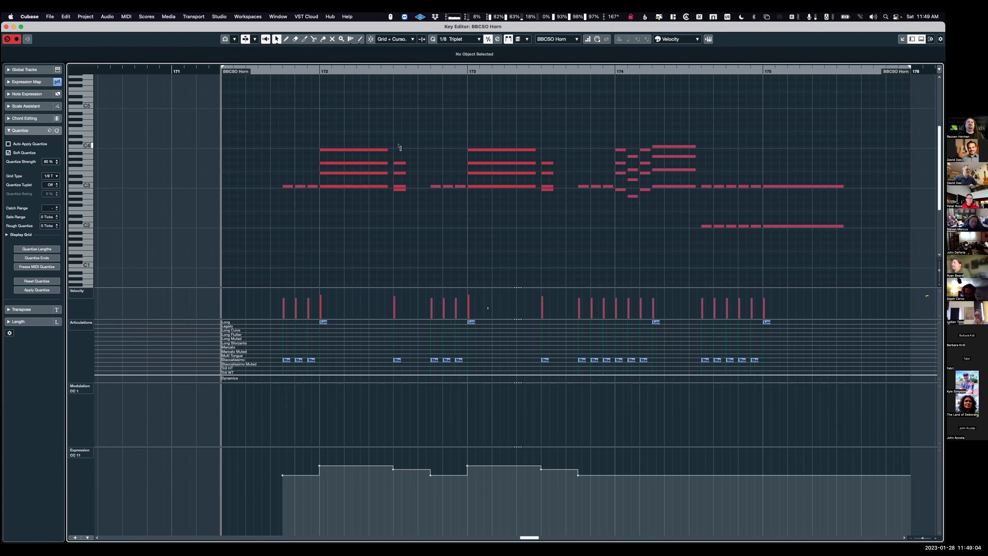
Assign the Marcato articulation to the short chord midway through bar 172 and close the Key Editor.
{"action": "left_click_drag", "start_coordinate": [394, 147], "coordinate": [405, 200]}
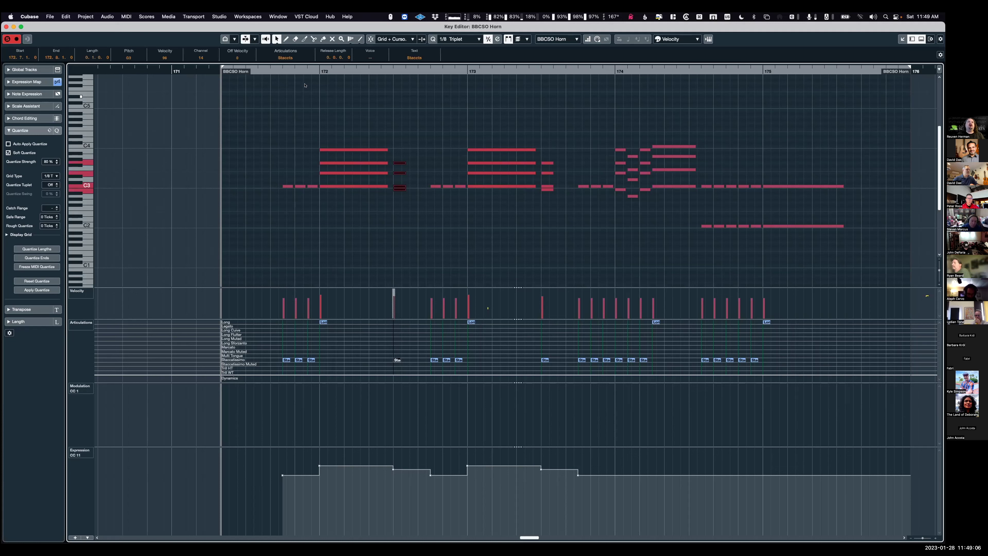
{"action": "left_click", "coordinate": [288, 59]}
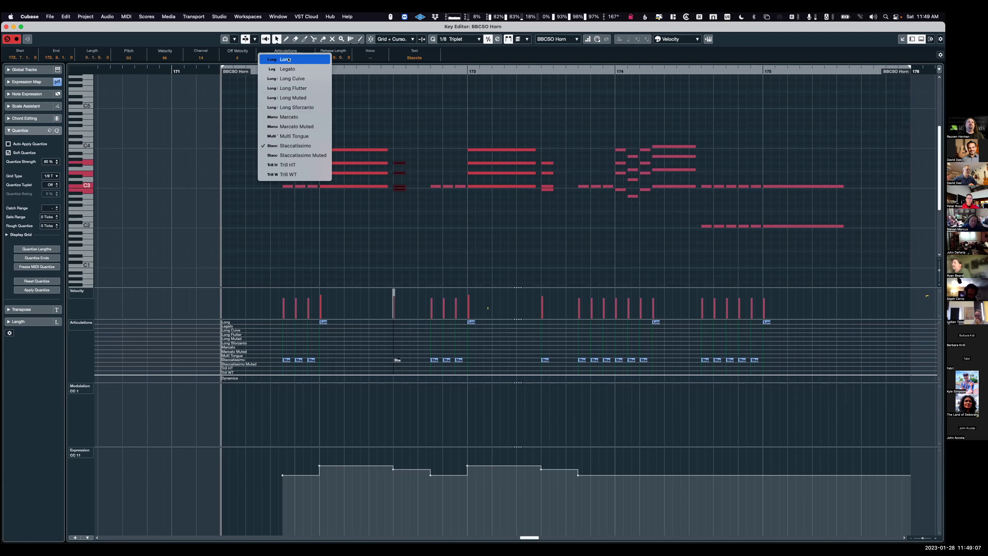
{"action": "left_click", "coordinate": [304, 116]}
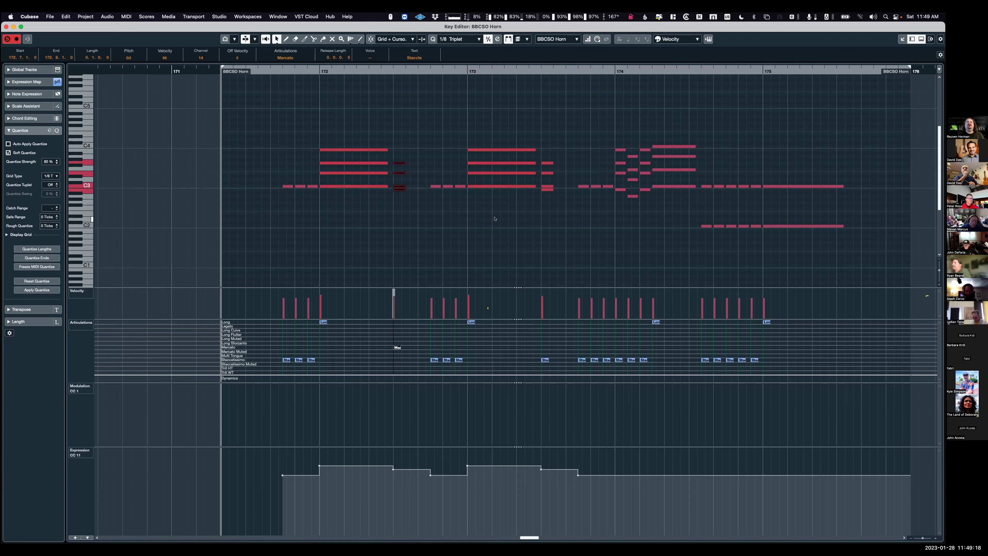
{"action": "key", "text": "super+w"}
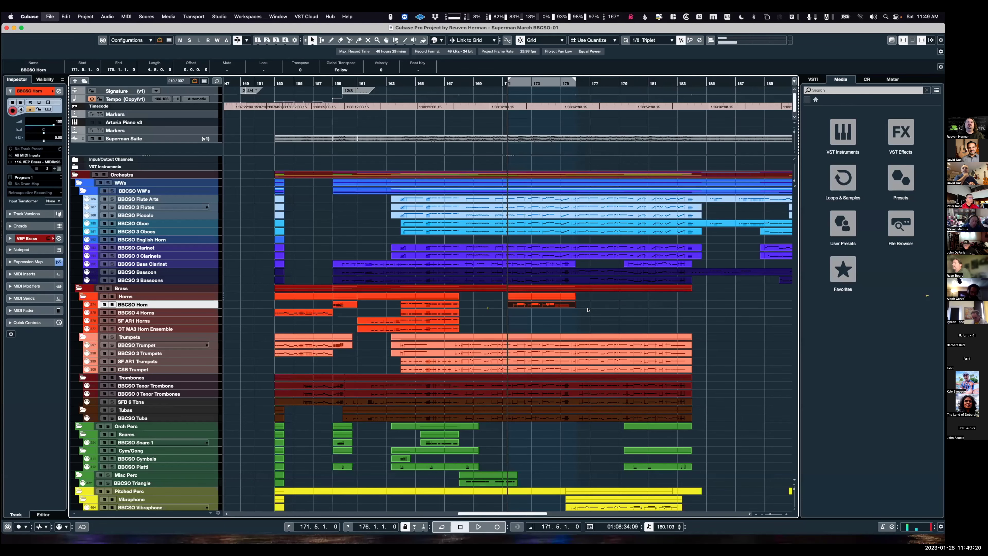
Copy the BBCSO Horn part to the BBCSO 4 Horns track and mute the copy's chords and the lower notes of the closing octaves.
{"action": "left_click_drag", "start_coordinate": [544, 304], "coordinate": [546, 313]}
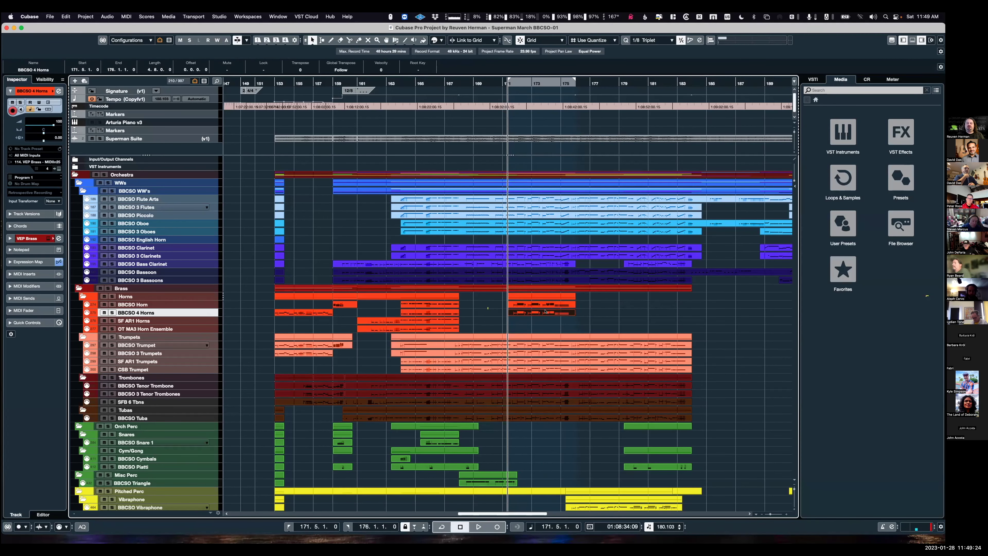
{"action": "double_click", "coordinate": [545, 312]}
{"action": "left_click_drag", "start_coordinate": [235, 206], "coordinate": [263, 175]}
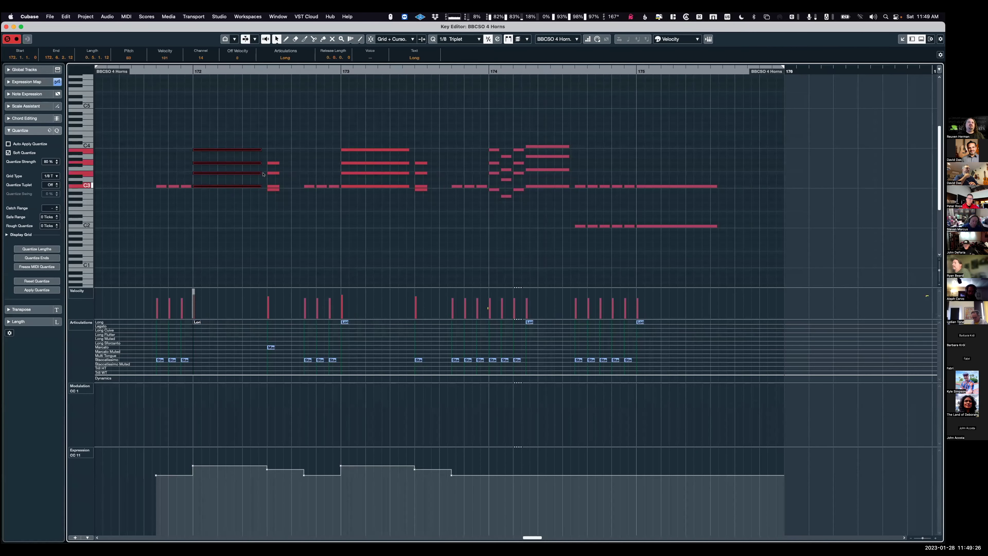
{"action": "left_click_drag", "start_coordinate": [226, 117], "coordinate": [290, 219]}
{"action": "left_click_drag", "start_coordinate": [368, 125], "coordinate": [421, 215]}
{"action": "left_click_drag", "start_coordinate": [491, 129], "coordinate": [547, 217]}
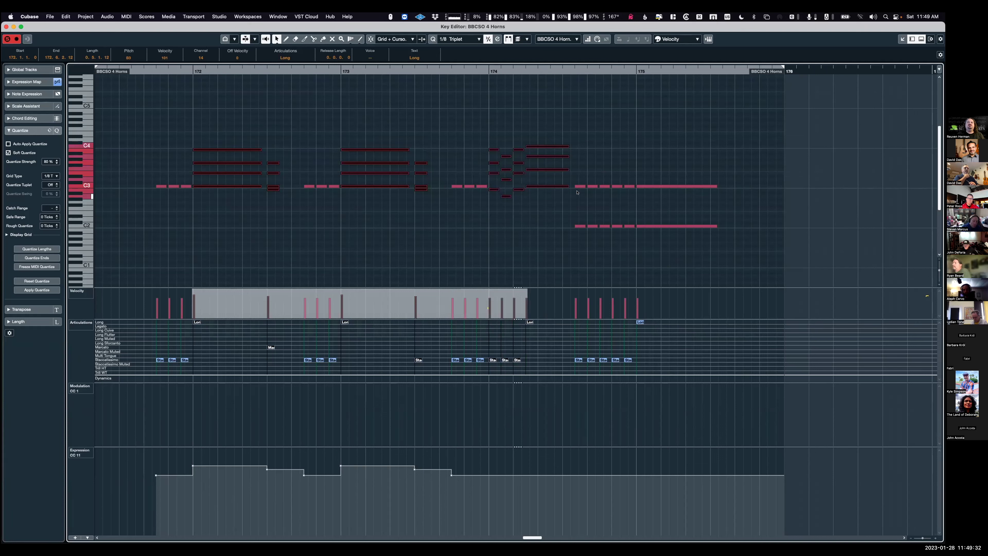
{"action": "mouse_move", "coordinate": [576, 181]}
{"action": "left_mouse_down"}
{"action": "mouse_move", "coordinate": [639, 236]}
{"action": "mouse_move", "coordinate": [591, 157]}
{"action": "mouse_move", "coordinate": [576, 181]}
{"action": "left_mouse_up"}
{"action": "left_click_drag", "start_coordinate": [562, 216], "coordinate": [682, 241]}
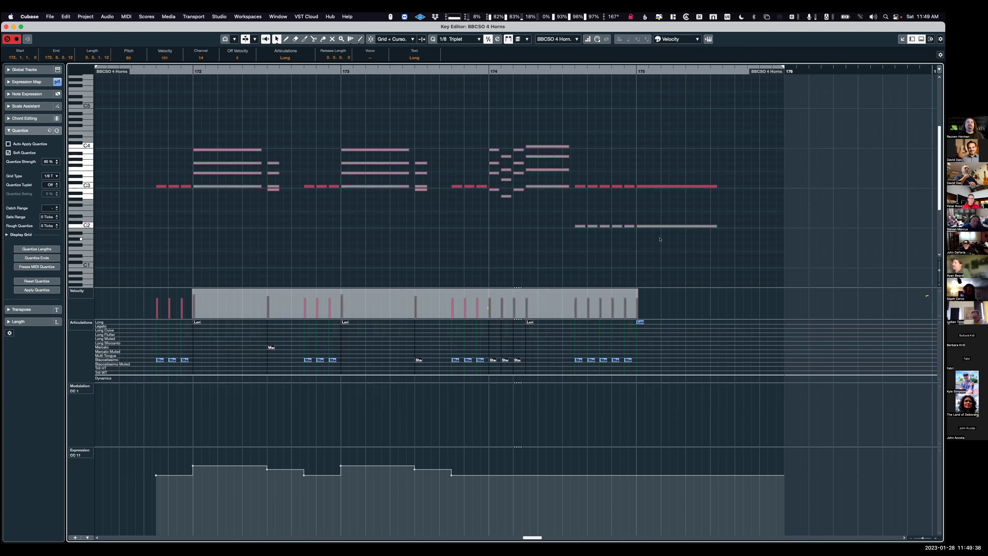
{"action": "key", "text": "super+w"}
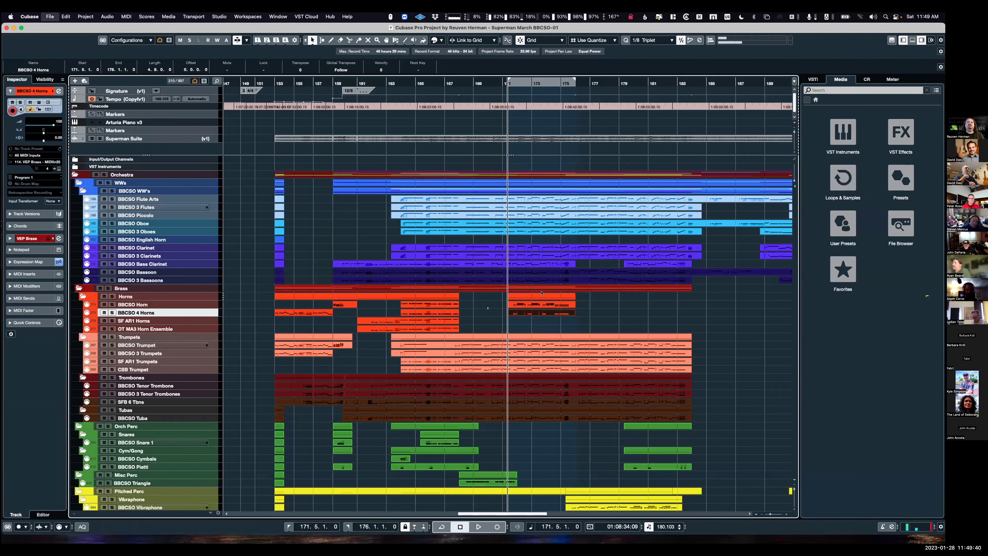
Mute the repeated single C3 notes and the upper C3 notes of the closing octaves in the original BBCSO Horn part.
{"action": "double_click", "coordinate": [542, 305]}
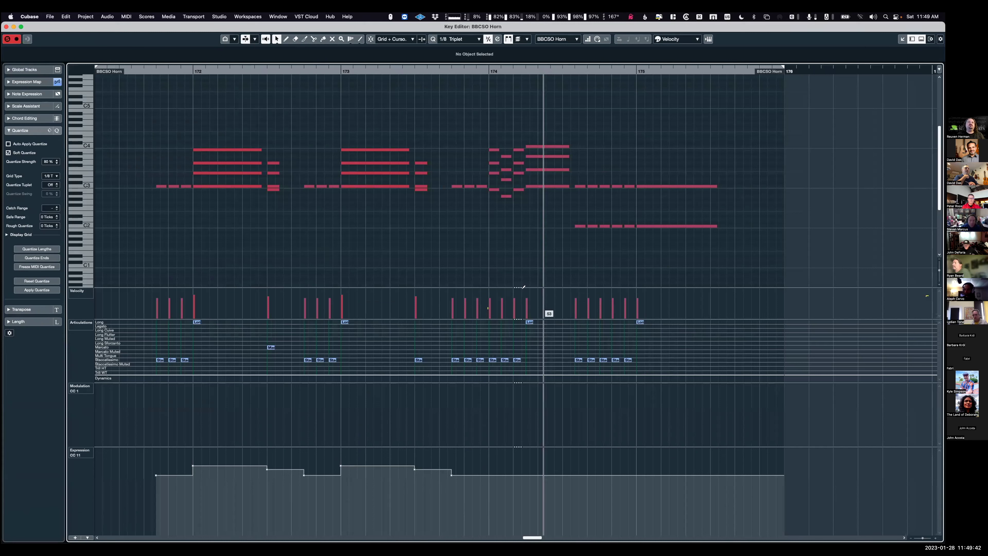
{"action": "left_click_drag", "start_coordinate": [146, 204], "coordinate": [191, 175]}
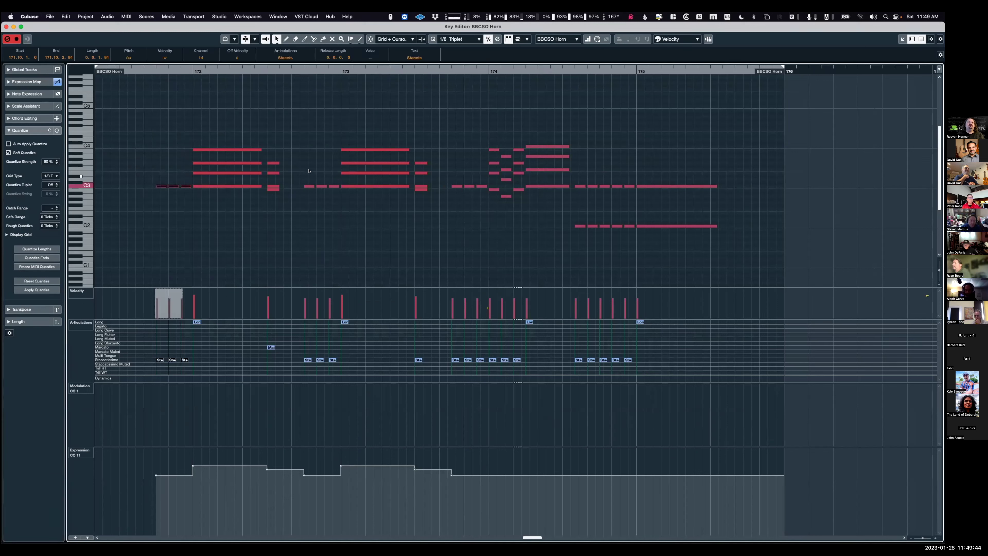
{"action": "left_click_drag", "start_coordinate": [312, 191], "coordinate": [339, 206]}
{"action": "left_click_drag", "start_coordinate": [443, 175], "coordinate": [488, 203]}
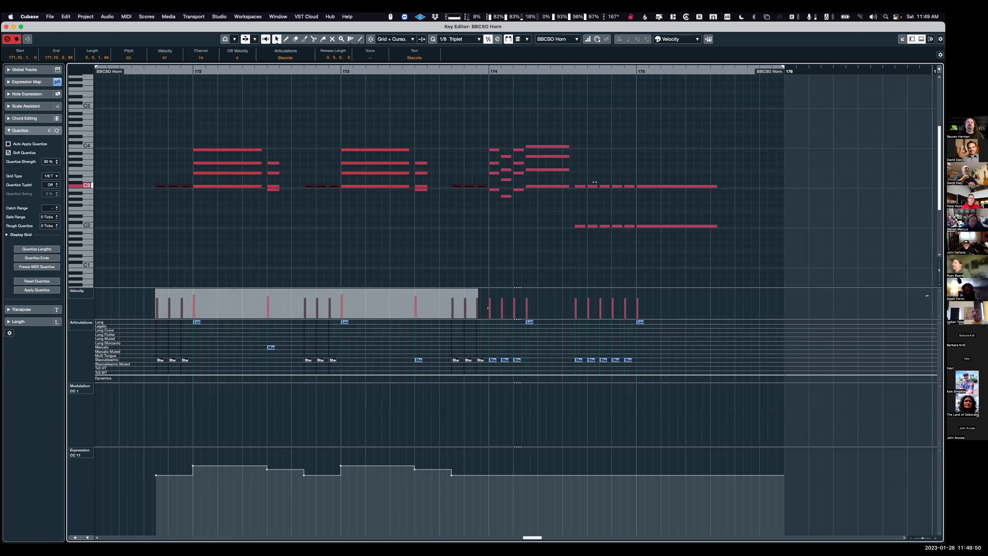
{"action": "left_click_drag", "start_coordinate": [576, 182], "coordinate": [676, 198]}
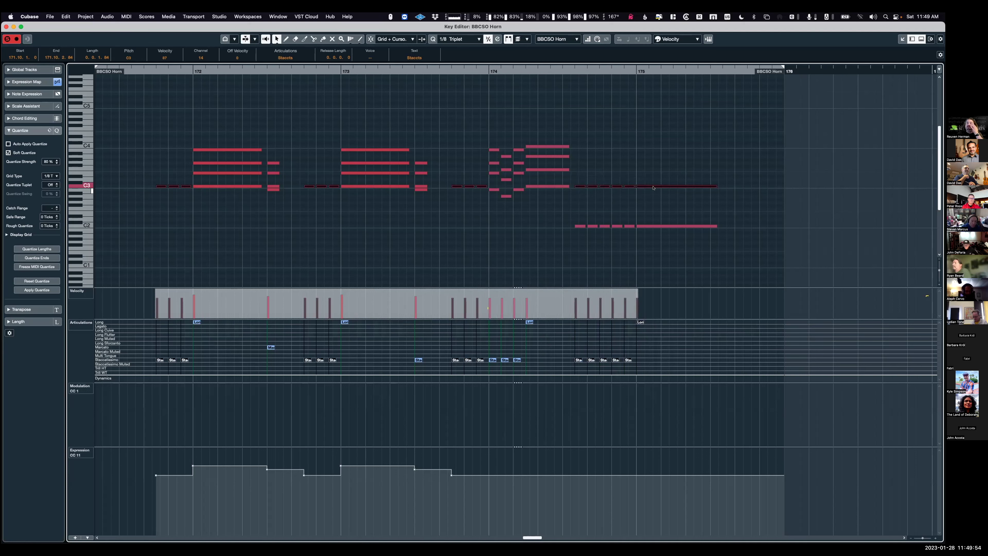
{"action": "left_click", "coordinate": [634, 187]}
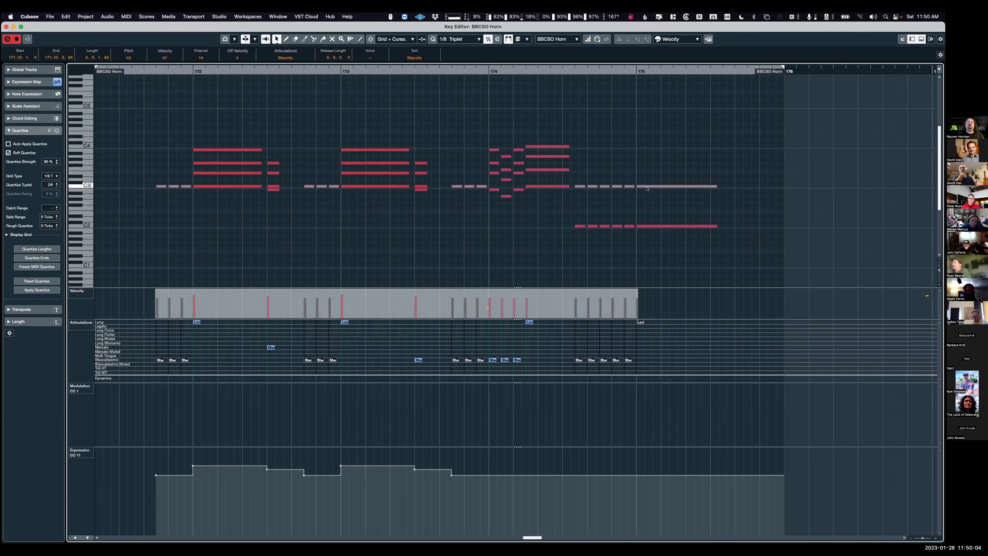
{"action": "key", "text": "Return"}
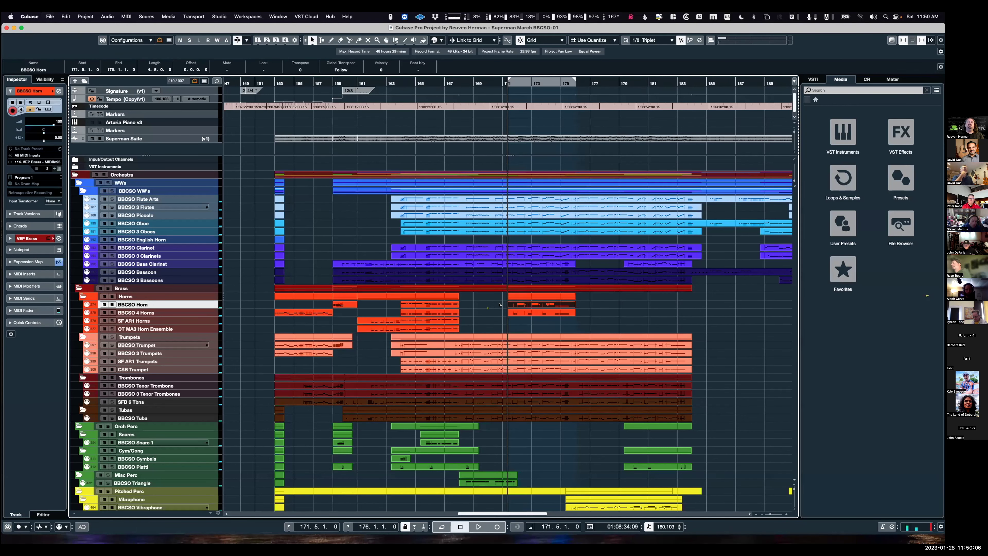
Open both horn parts together in the Key Editor and set Modulation (CC 1) to 120 before the first note of the BBCSO Horn part.
{"action": "left_click_drag", "start_coordinate": [536, 313], "coordinate": [548, 313]}
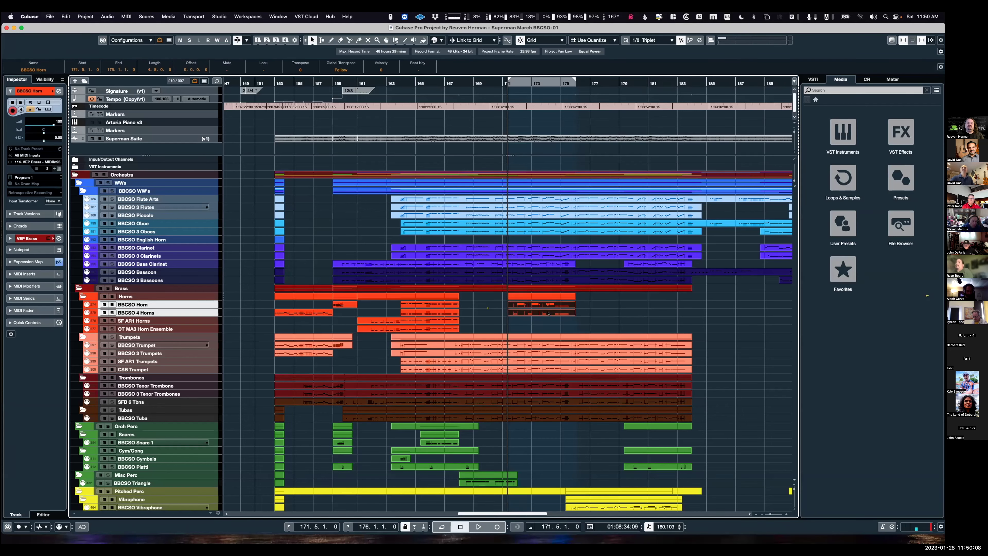
{"action": "key", "text": "Return"}
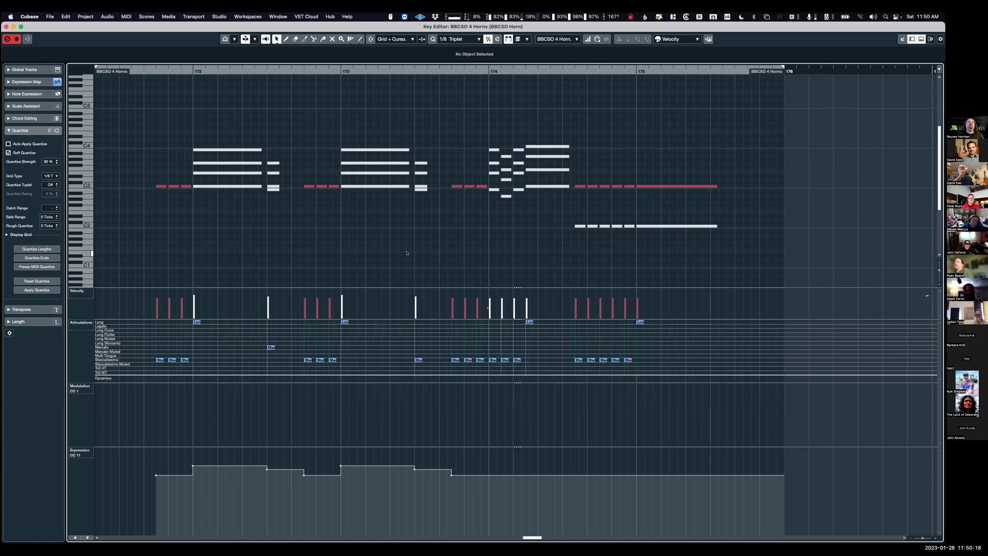
{"action": "left_click", "coordinate": [141, 386]}
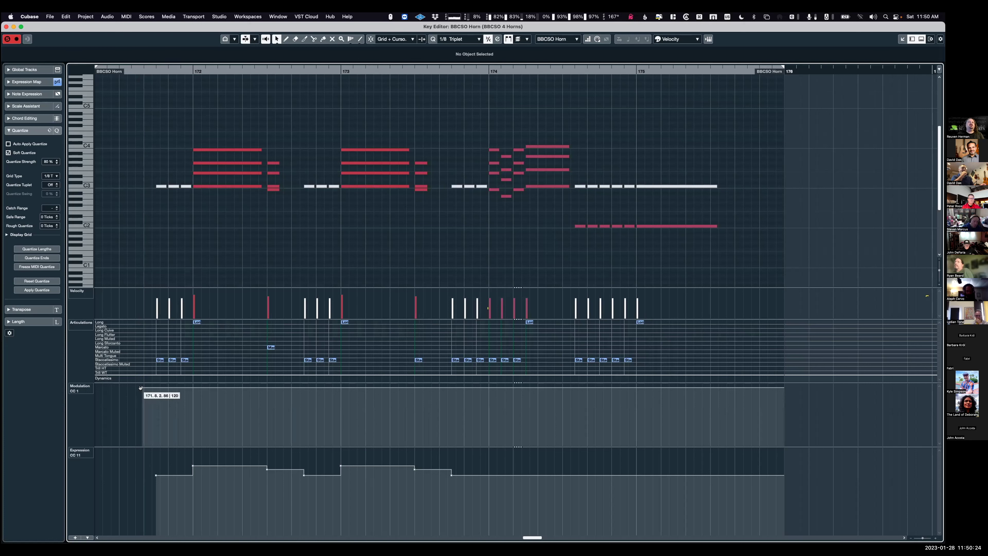
Play the layered BBCSO Horn and BBCSO 4 Horns passage to hear the articulations.
{"action": "key", "text": "space"}
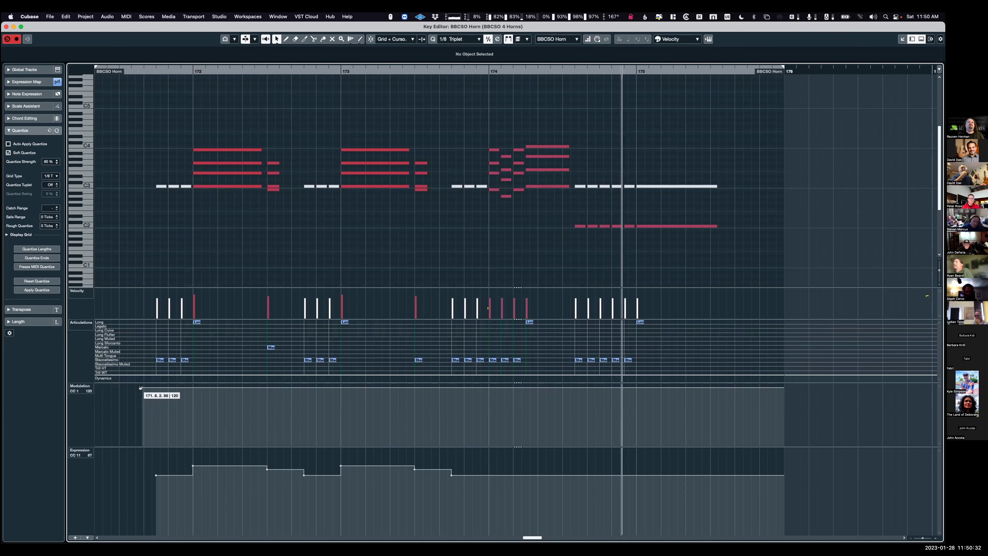
{"action": "key", "text": "space"}
{"action": "key", "text": "space"}
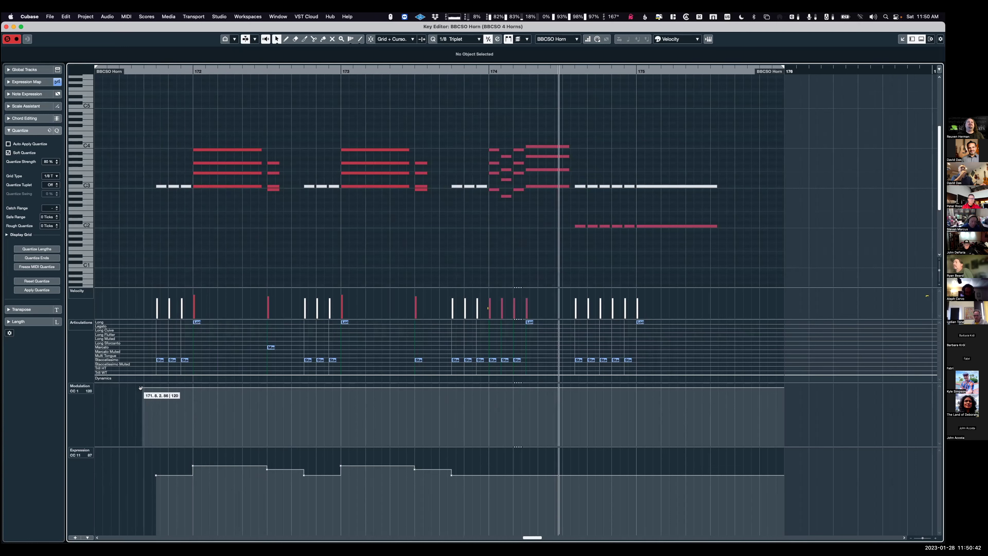
{"action": "key", "text": "space"}
Try the Marcato articulation on the three short chords at the start of bar 174 and play the passage.
{"action": "left_click_drag", "start_coordinate": [494, 137], "coordinate": [519, 199]}
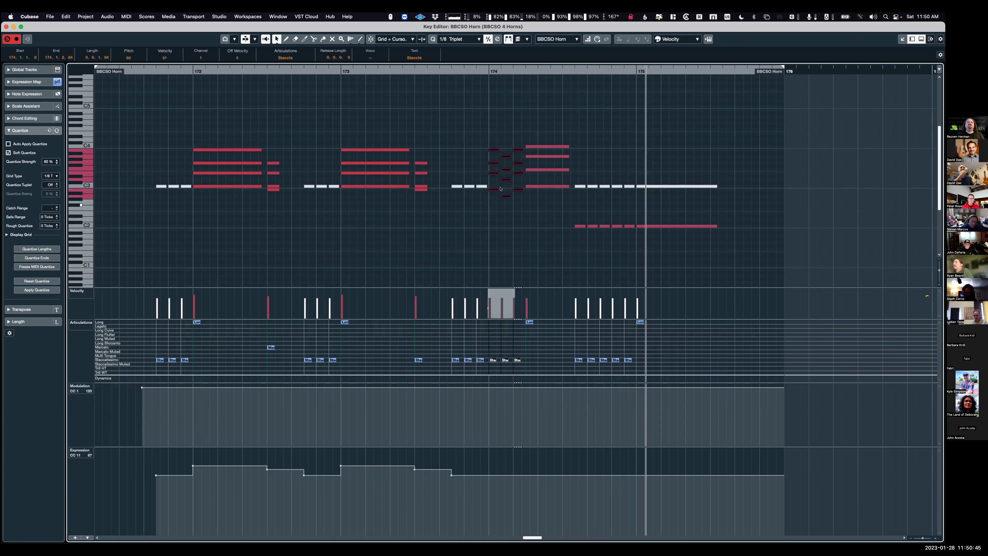
{"action": "left_click", "coordinate": [286, 58]}
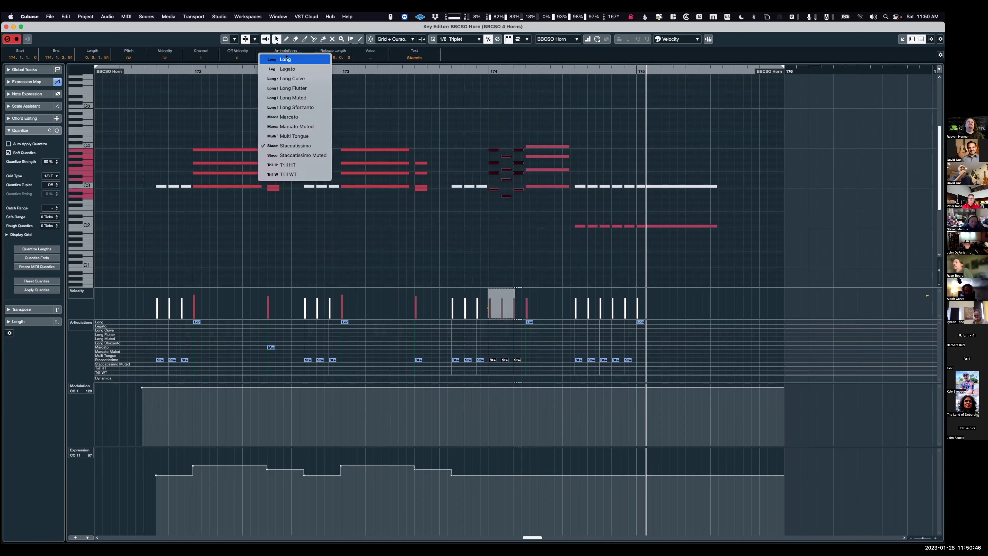
{"action": "left_click", "coordinate": [293, 116]}
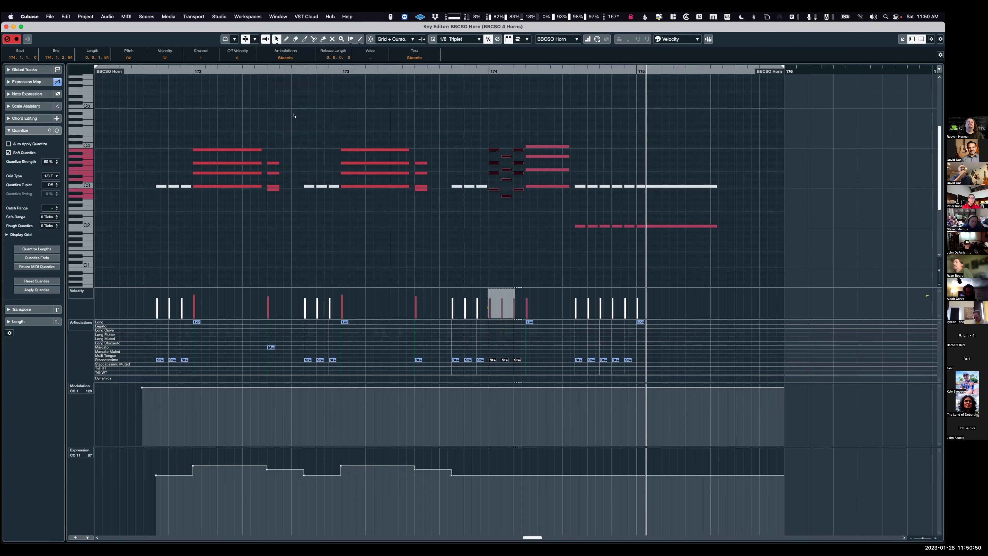
{"action": "key", "text": "space"}
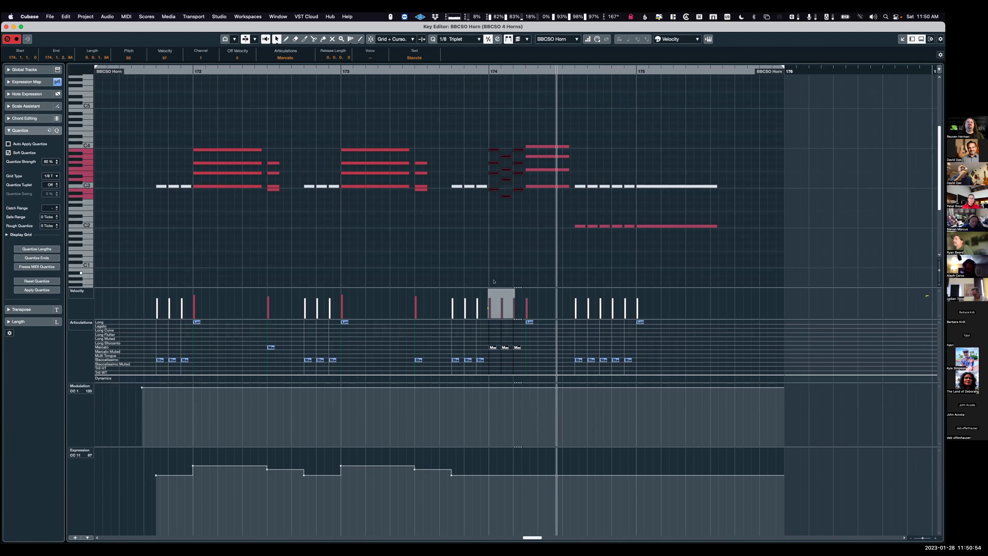
Raise the velocity of the three short chords at the start of bar 174, set them to Staccatissimo, and audition them.
{"action": "left_click_drag", "start_coordinate": [506, 288], "coordinate": [506, 279]}
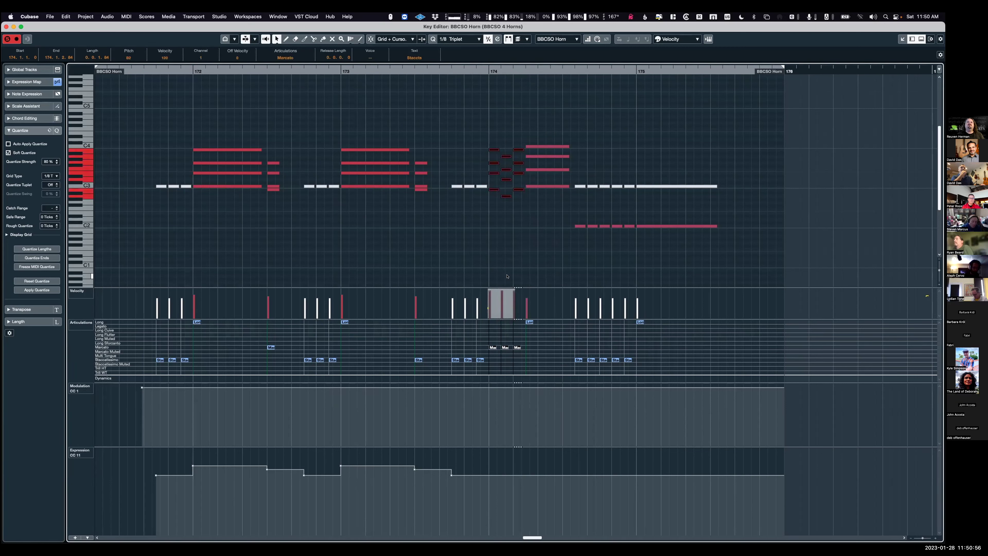
{"action": "key", "text": "space"}
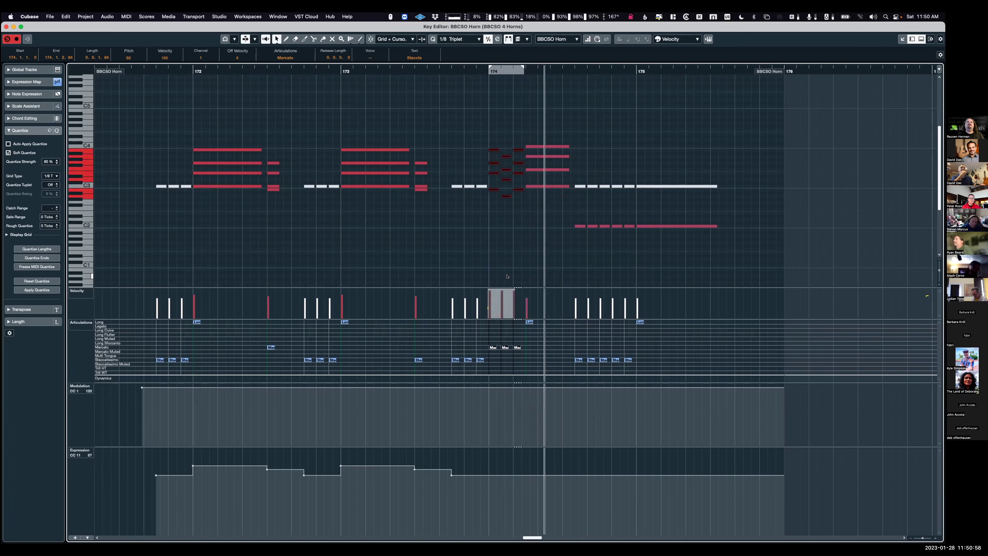
{"action": "left_click", "coordinate": [281, 56]}
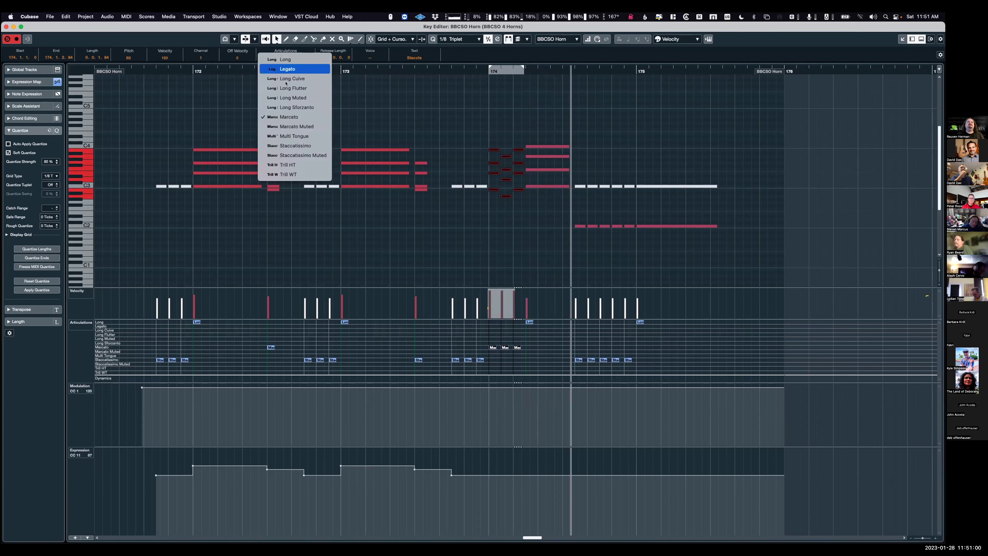
{"action": "left_click", "coordinate": [289, 141]}
{"action": "key", "text": "space"}
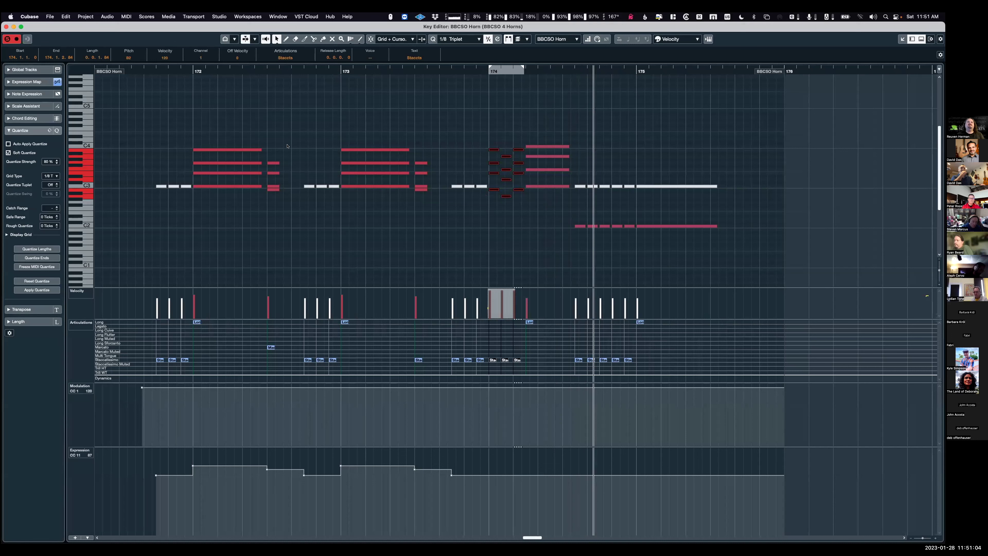
Raise the velocity of the short chords at the ends of bars 172 and 173 and play the passage from bar 172.
{"action": "left_click_drag", "start_coordinate": [288, 146], "coordinate": [268, 193]}
{"action": "left_click", "coordinate": [418, 169], "text": "shift"}
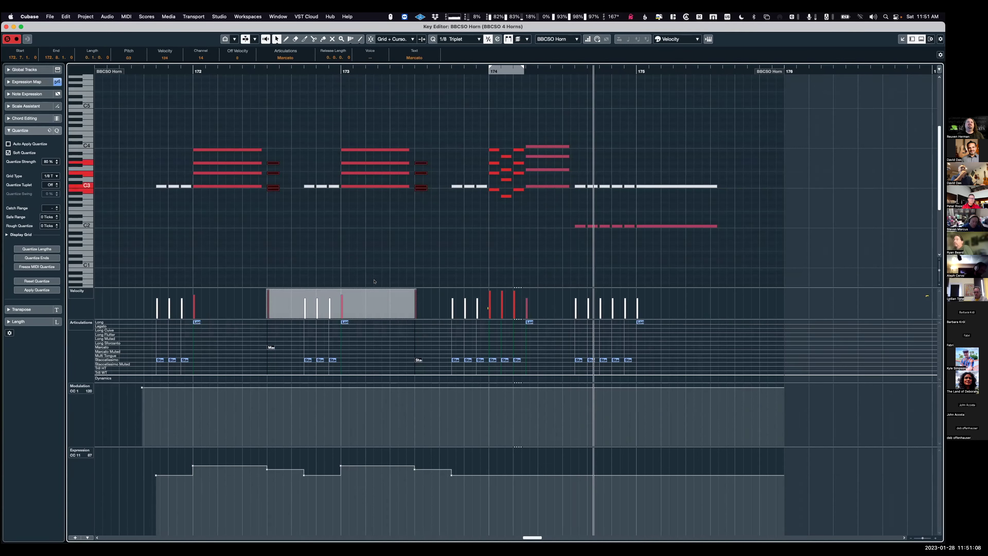
{"action": "key", "text": "shift+p"}
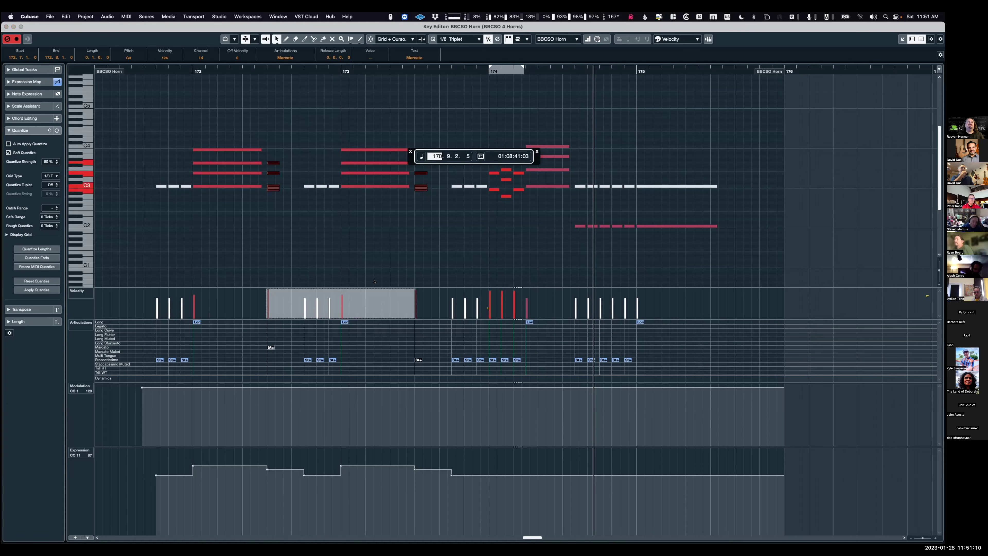
{"action": "key", "text": "Return"}
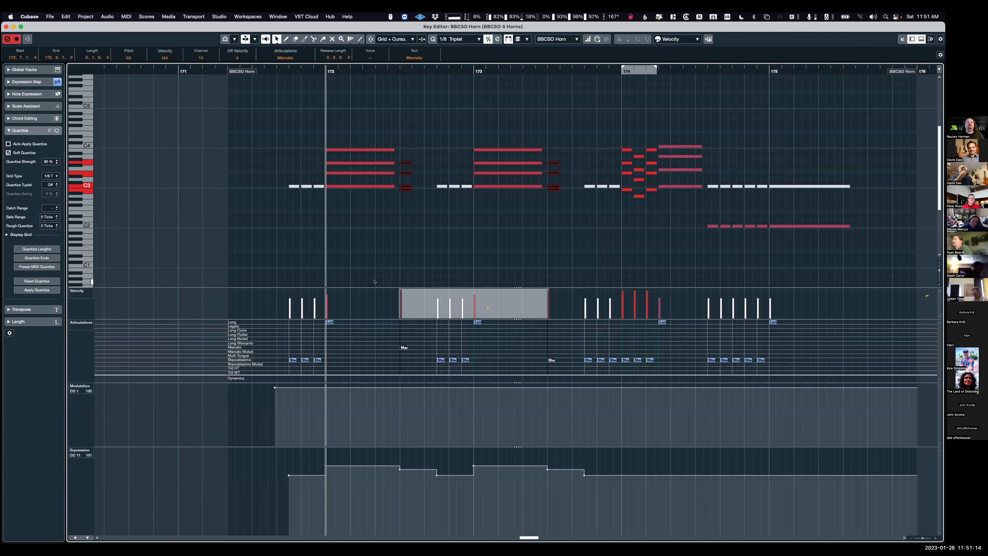
{"action": "key", "text": "space"}
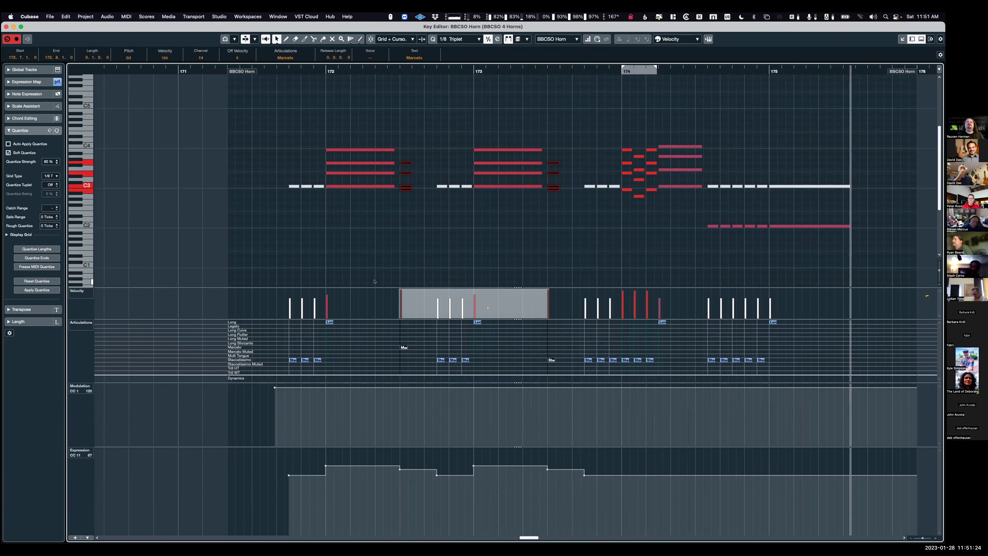
Raise the velocity of the five low repeated C2 notes late in bar 174 of the BBCSO Horn part and audition them.
{"action": "left_click_drag", "start_coordinate": [700, 220], "coordinate": [767, 246]}
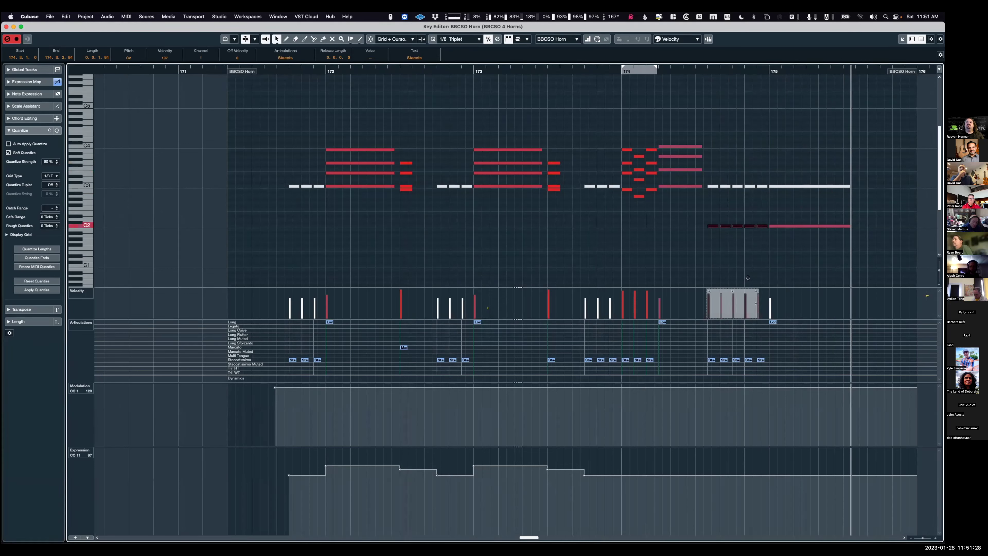
{"action": "key", "text": "shift+g"}
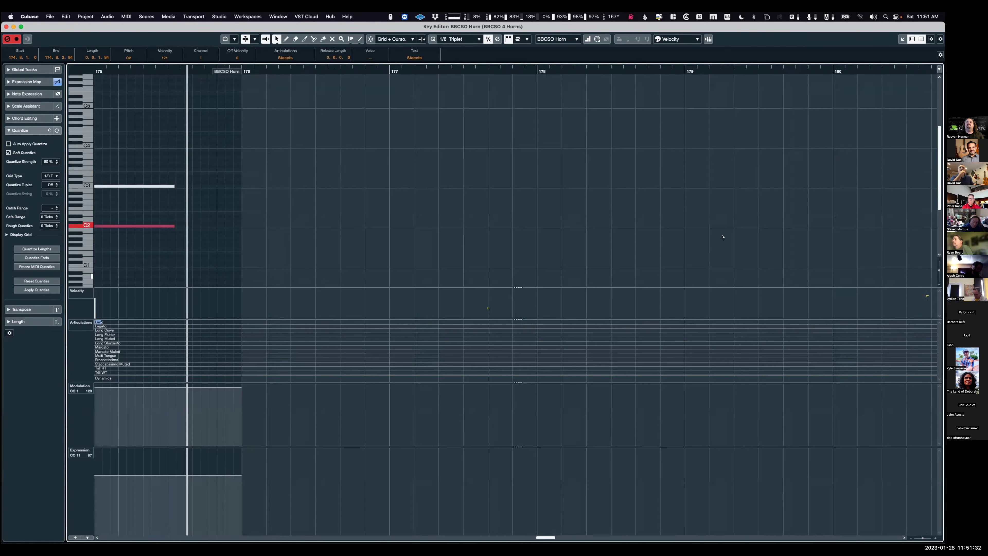
{"action": "key", "text": "space"}
Raise the velocity of the five repeated C3 notes late in bar 174 of the BBCSO 4 Horns part.
{"action": "left_click", "coordinate": [424, 186]}
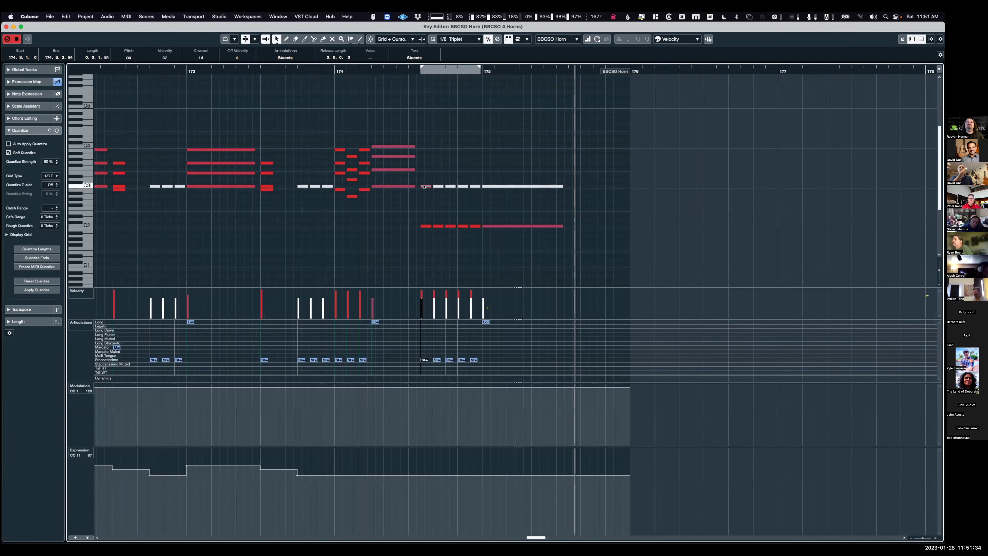
{"action": "left_click", "coordinate": [424, 178]}
{"action": "left_click_drag", "start_coordinate": [422, 177], "coordinate": [479, 194]}
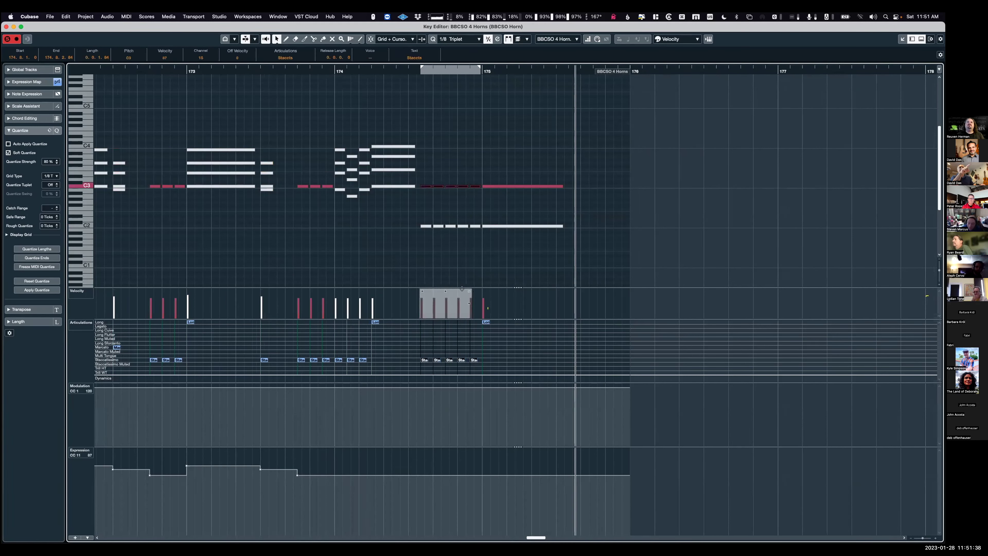
{"action": "left_click_drag", "start_coordinate": [460, 276], "coordinate": [460, 275]}
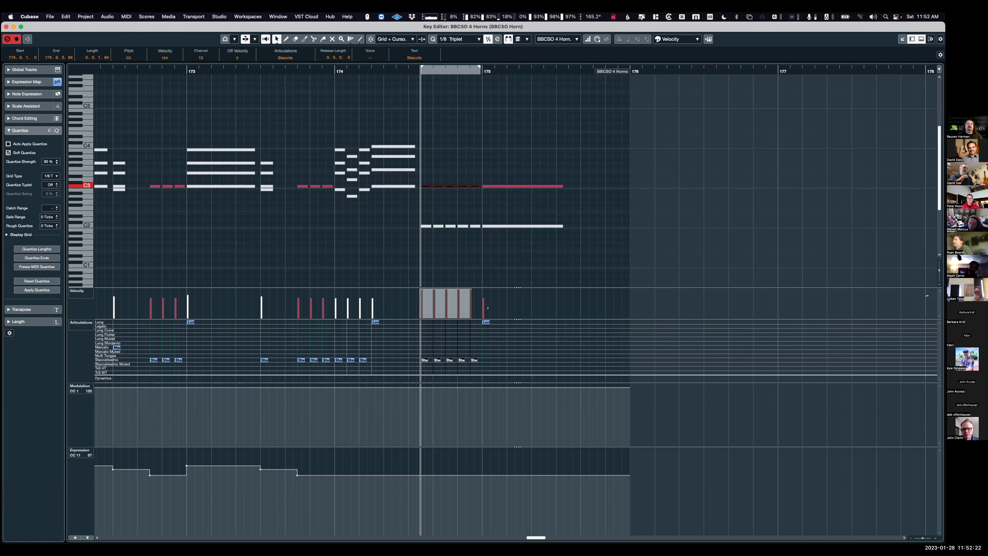
Review the articulations available for the repeated C3 notes without changing them, look back over the passage and close the Key Editor.
{"action": "left_click", "coordinate": [284, 58]}
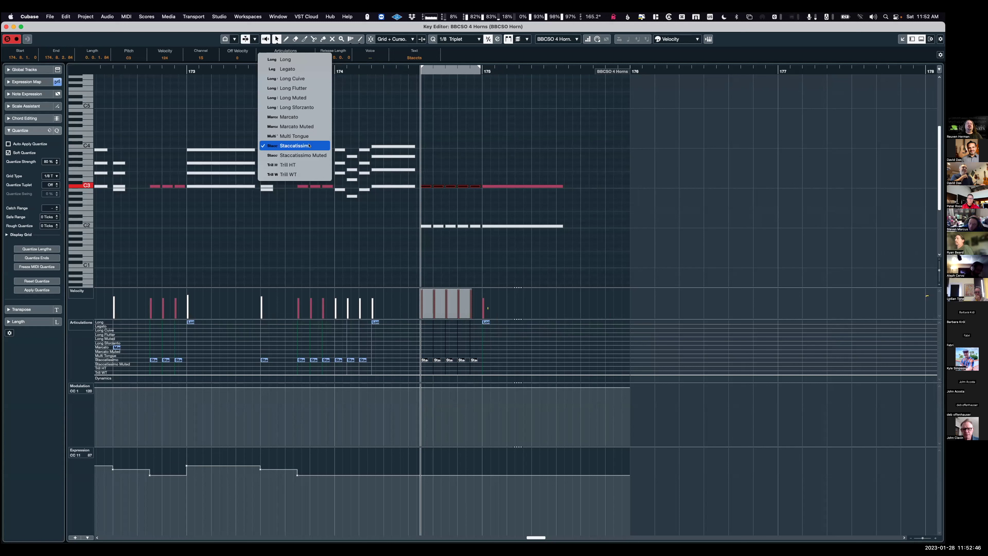
{"action": "left_click", "coordinate": [346, 116]}
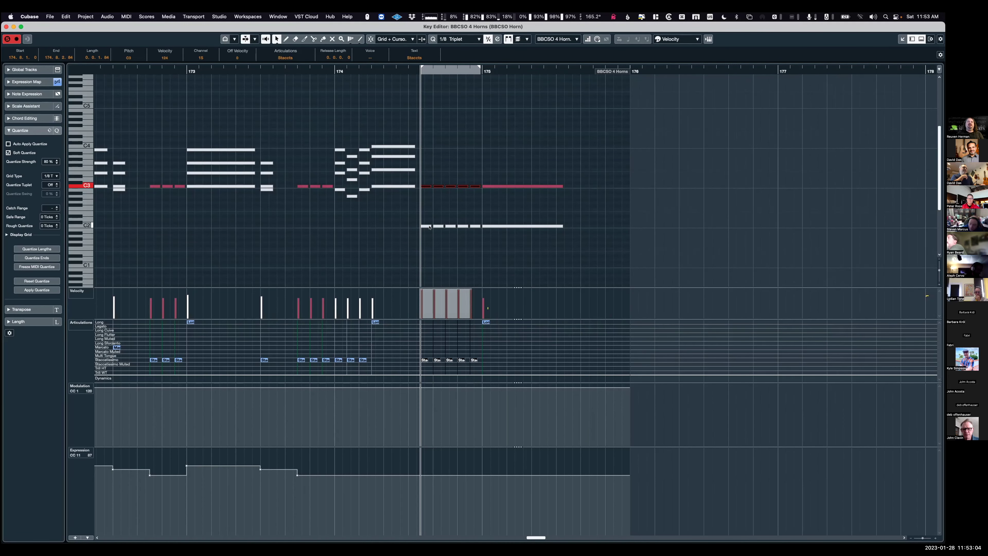
{"action": "scroll", "coordinate": [429, 224], "scroll_direction": "left", "scroll_amount": 5}
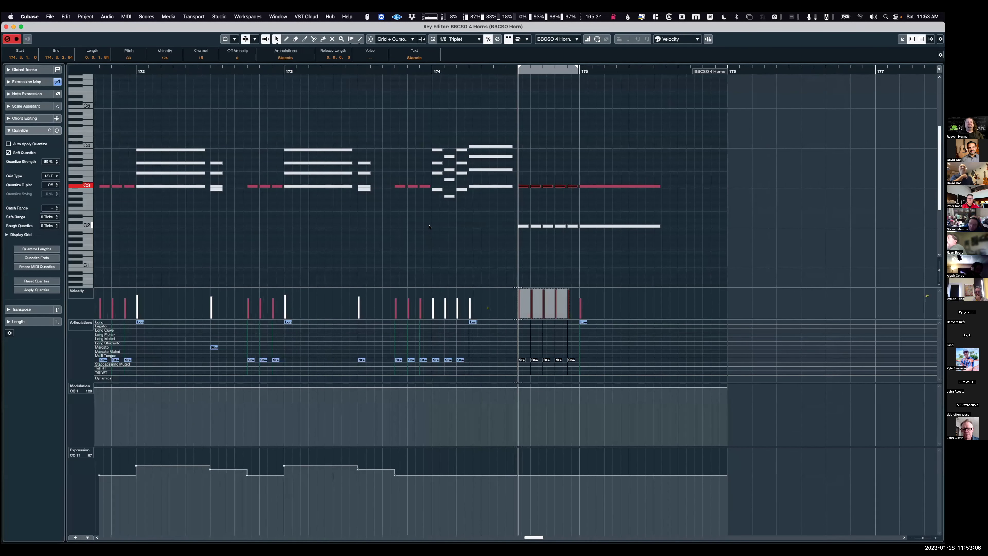
{"action": "scroll", "coordinate": [429, 227], "scroll_direction": "left", "scroll_amount": 4}
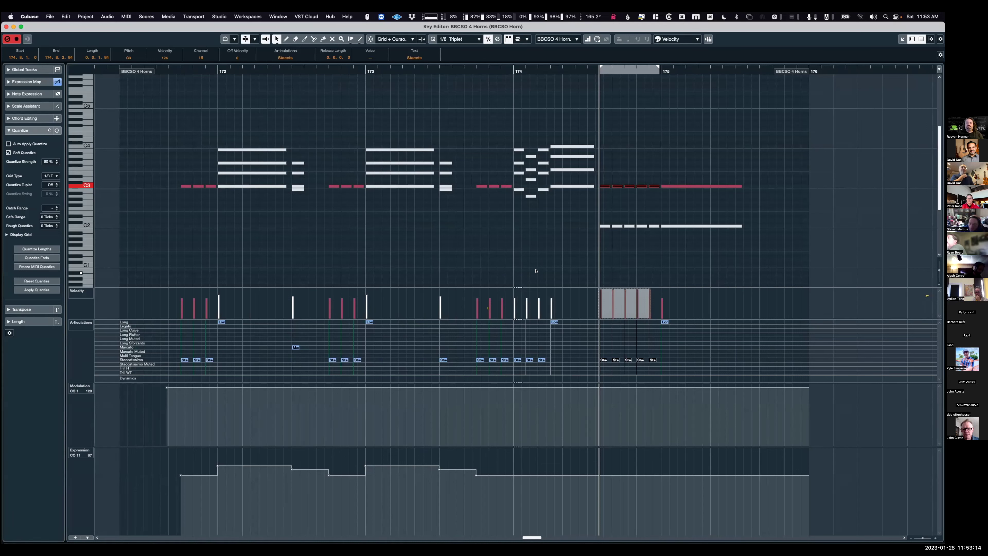
{"action": "left_click", "coordinate": [518, 265]}
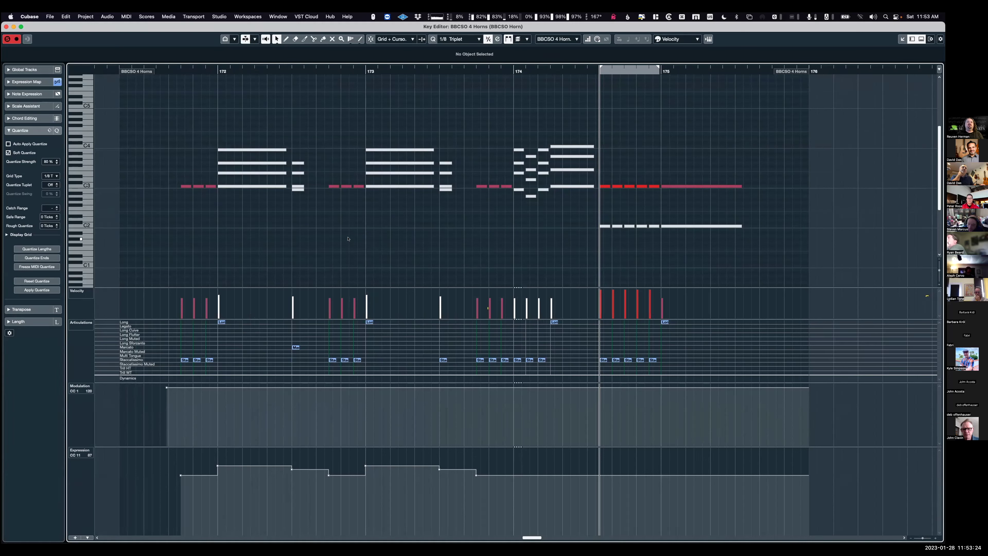
{"action": "key", "text": "super+w"}
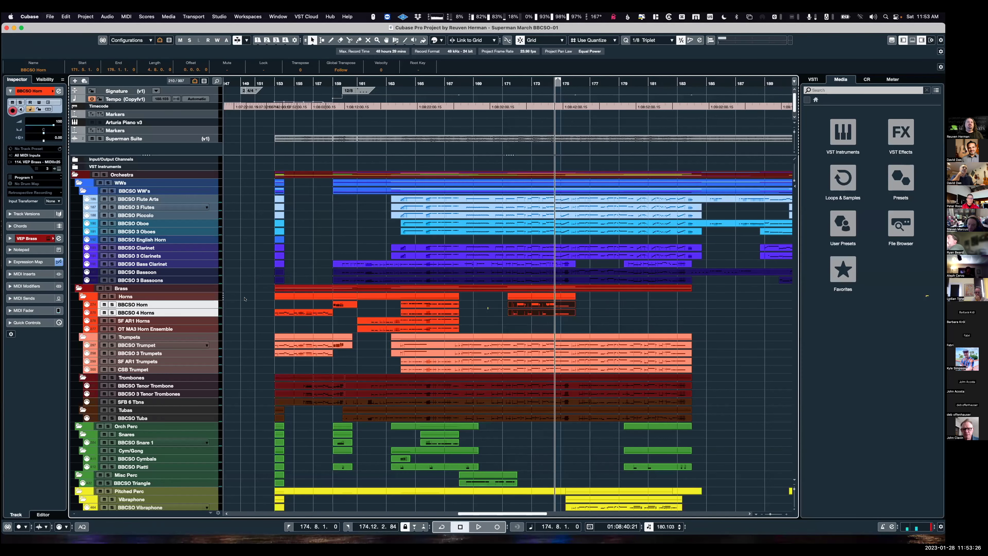
Select the BBCSO Horn track, switch to Vienna Ensemble Pro and display the BBCSO Horn instrument in the Brass instance.
{"action": "left_click", "coordinate": [181, 304]}
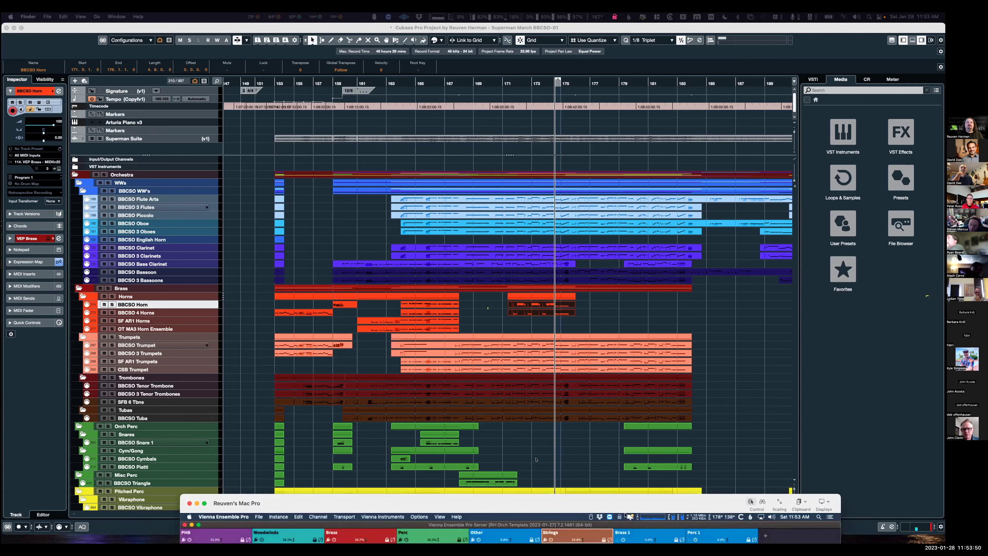
{"action": "left_click", "coordinate": [576, 518]}
{"action": "left_click", "coordinate": [235, 117]}
{"action": "left_click", "coordinate": [83, 351]}
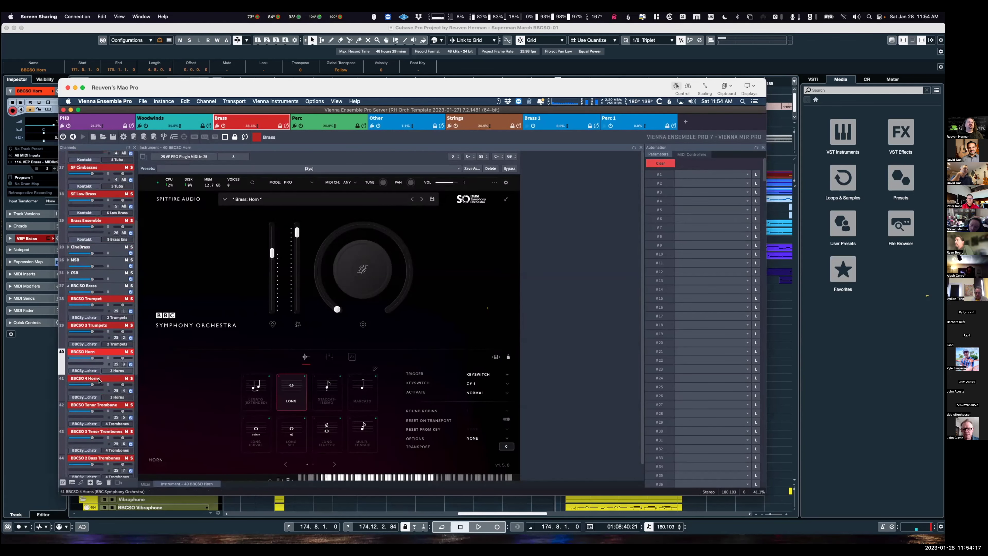
Compare the two horn tracks in Cubase, try Legato (Extended) on BBCSO 4 Horns in Vienna Ensemble Pro, and return to Cubase.
{"action": "left_click", "coordinate": [20, 363]}
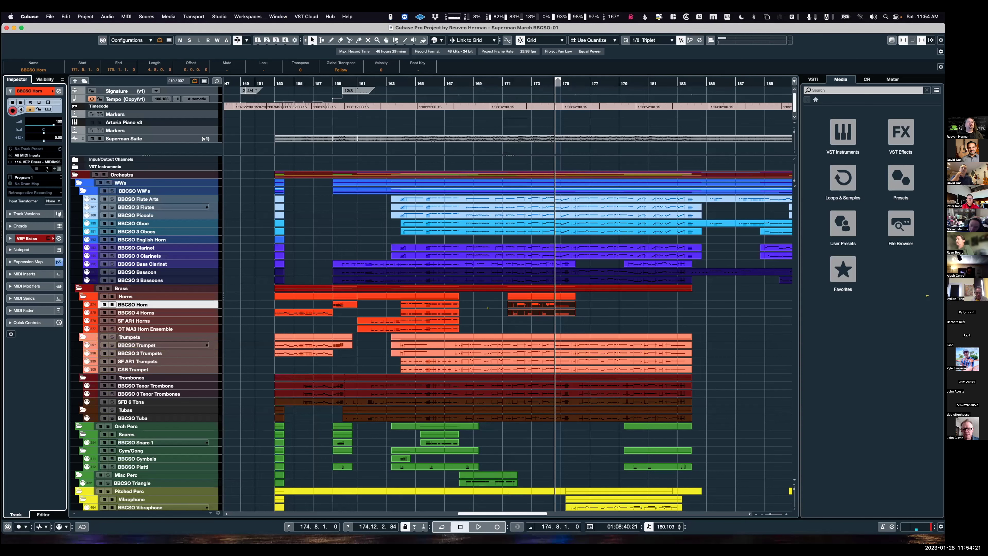
{"action": "left_click", "coordinate": [139, 312]}
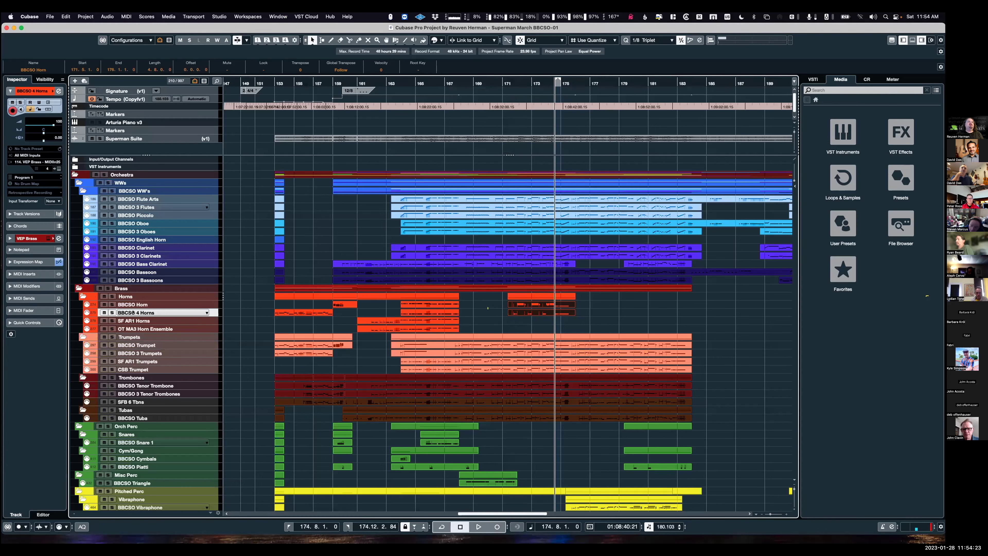
{"action": "left_click", "coordinate": [139, 304]}
{"action": "key", "text": "super+Tab"}
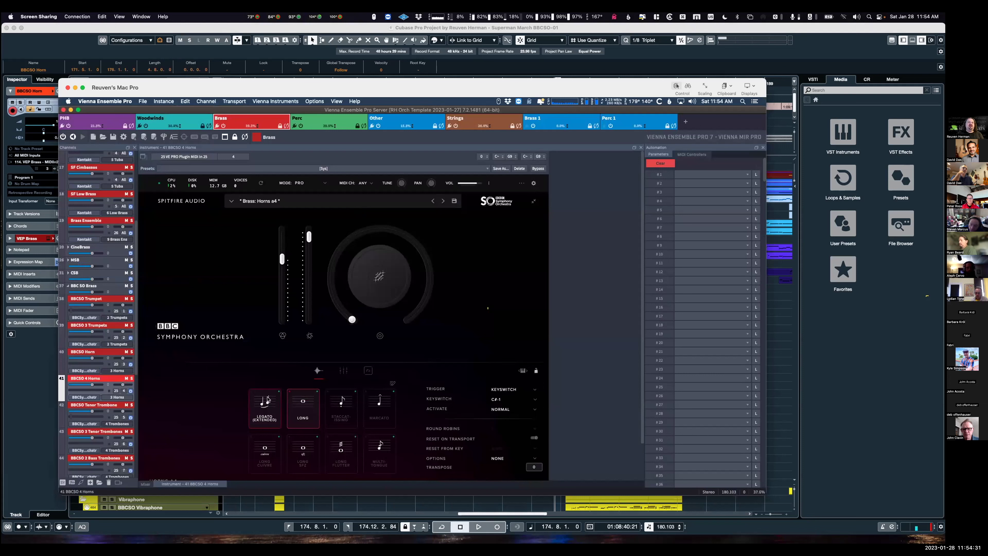
{"action": "left_click", "coordinate": [273, 403]}
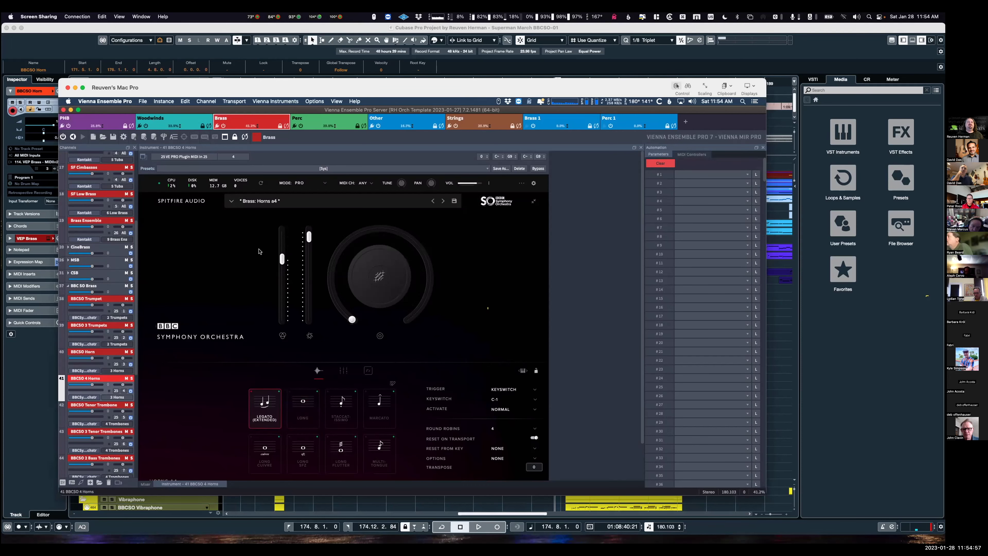
{"action": "key", "text": "super+Tab"}
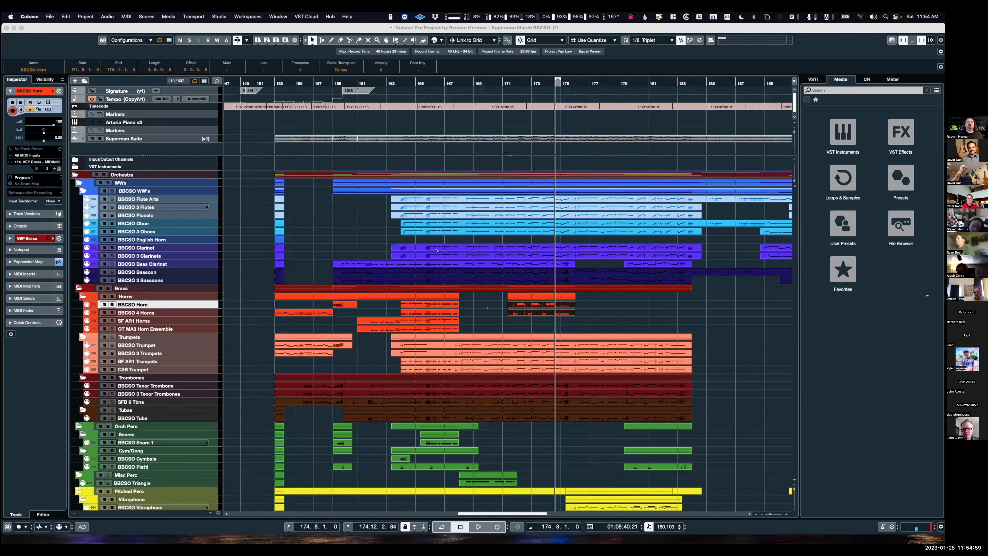
Select the BBCSO Horn and BBCSO 4 Horns parts spanning bars 171 to 176, set the locators around them and open both in the Key Editor.
{"action": "scroll", "coordinate": [517, 299], "scroll_direction": "left", "scroll_amount": 3}
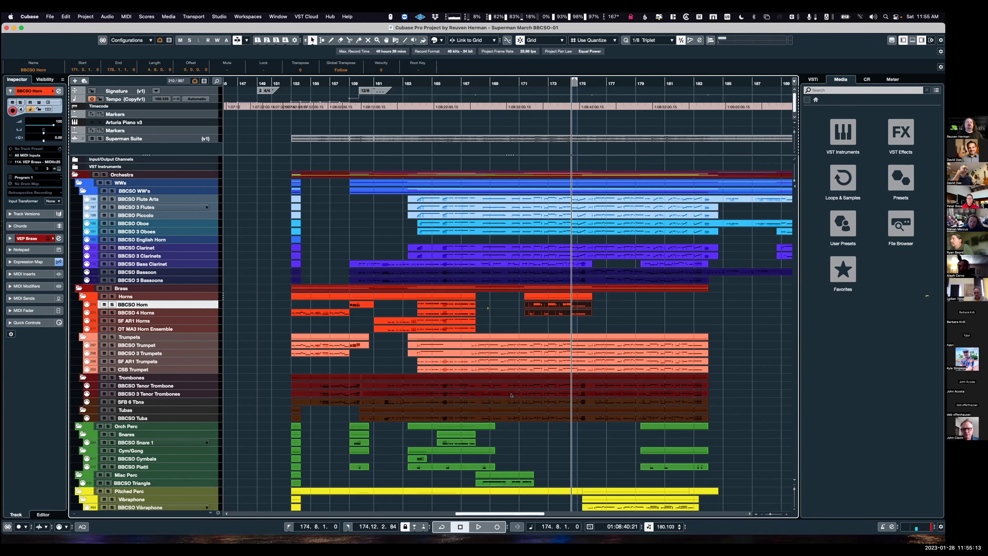
{"action": "scroll", "coordinate": [522, 382], "scroll_direction": "right", "scroll_amount": 2}
{"action": "scroll", "coordinate": [522, 383], "scroll_direction": "right", "scroll_amount": 20}
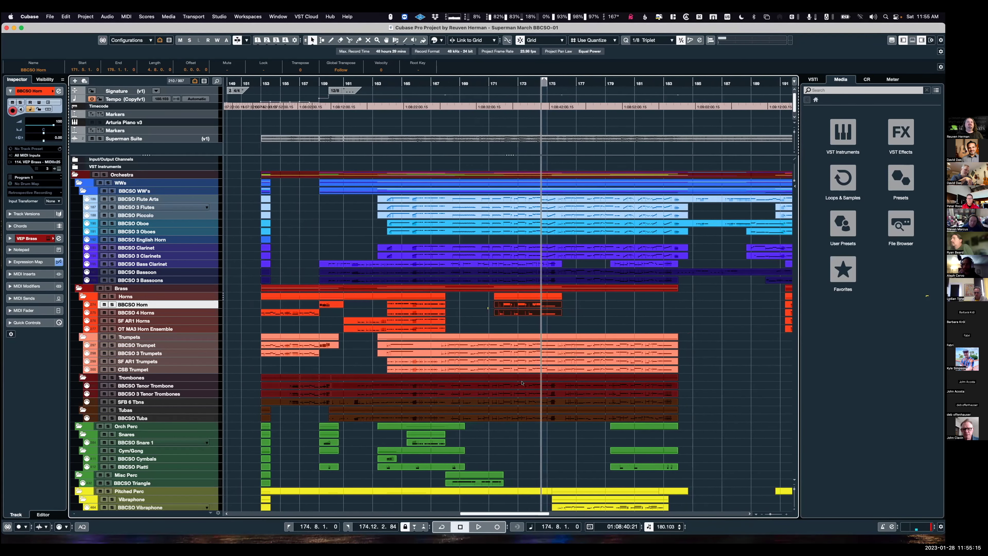
{"action": "scroll", "coordinate": [522, 382], "scroll_direction": "right", "scroll_amount": 5}
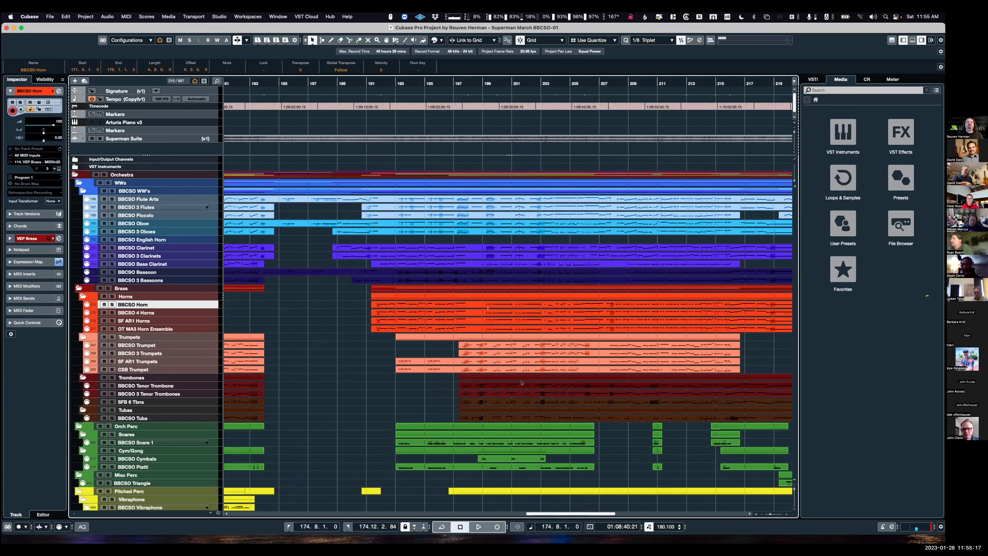
{"action": "scroll", "coordinate": [495, 377], "scroll_direction": "left", "scroll_amount": 20}
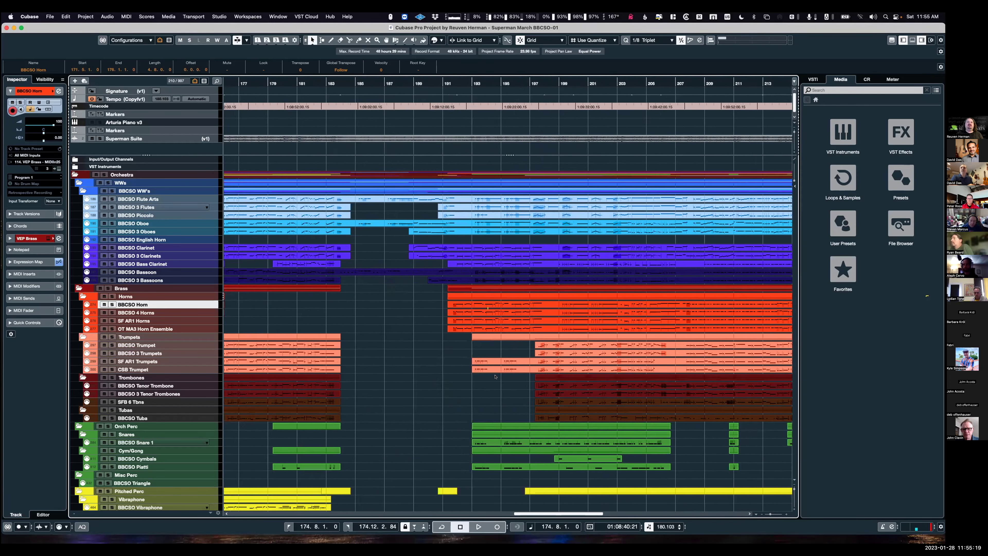
{"action": "left_click_drag", "start_coordinate": [539, 304], "coordinate": [592, 318]}
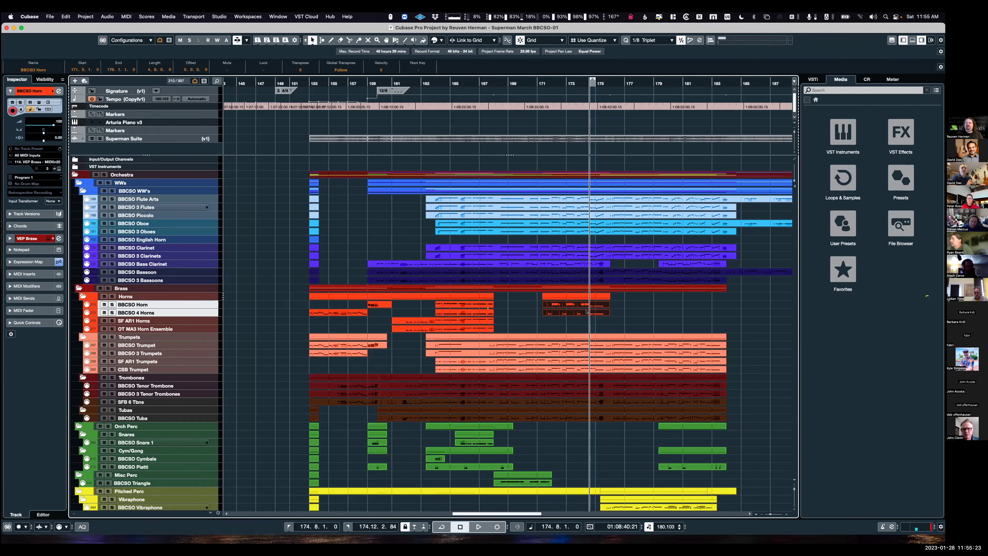
{"action": "key", "text": "p"}
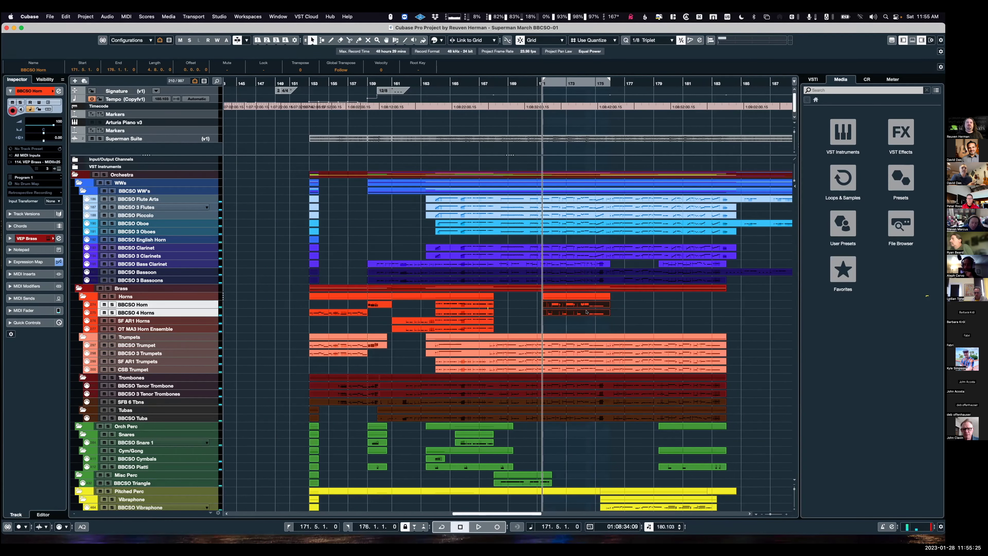
{"action": "double_click", "coordinate": [586, 311]}
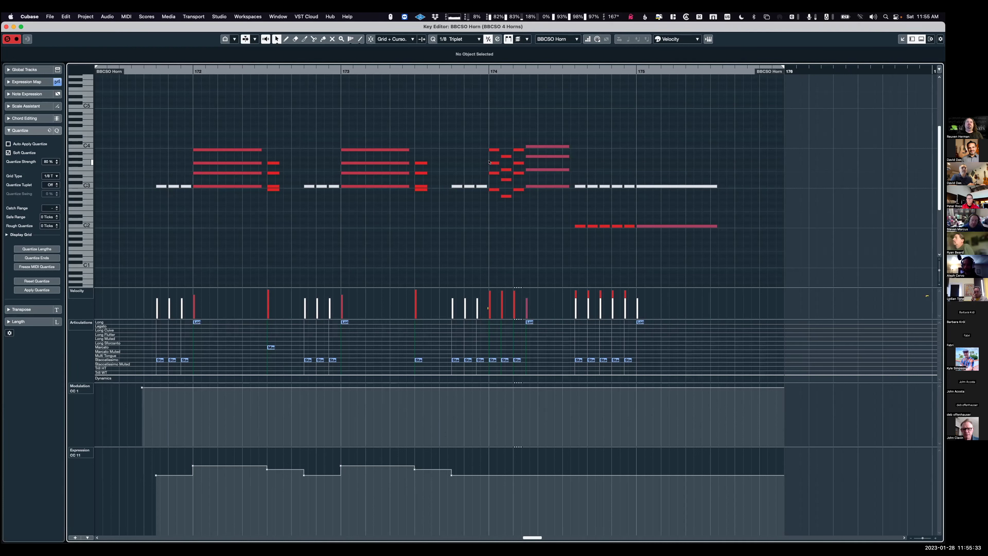
Shorten the three short chords at the start of bar 174 in the BBCSO Horn part using a finer quantize grid.
{"action": "left_click_drag", "start_coordinate": [491, 142], "coordinate": [516, 205]}
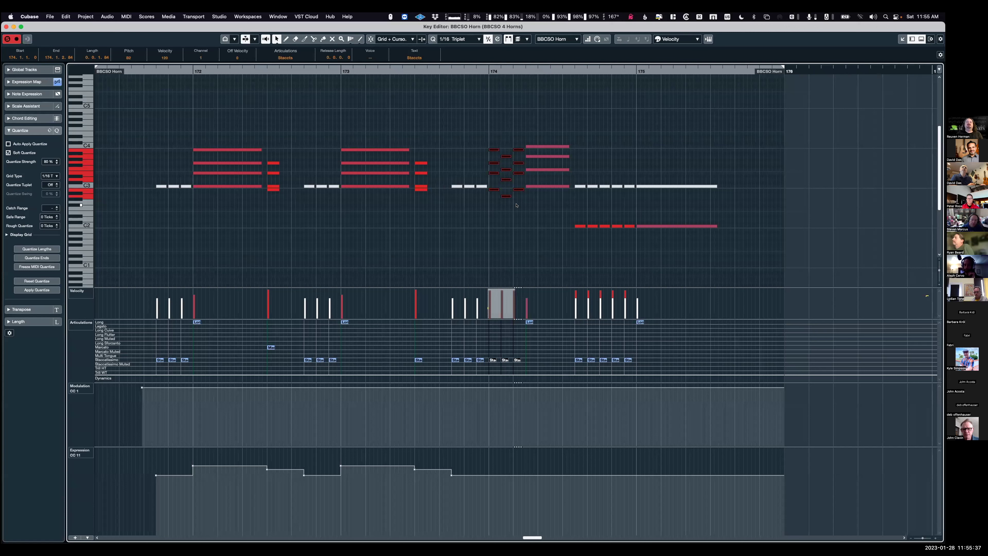
{"action": "key", "text": "super+Left"}
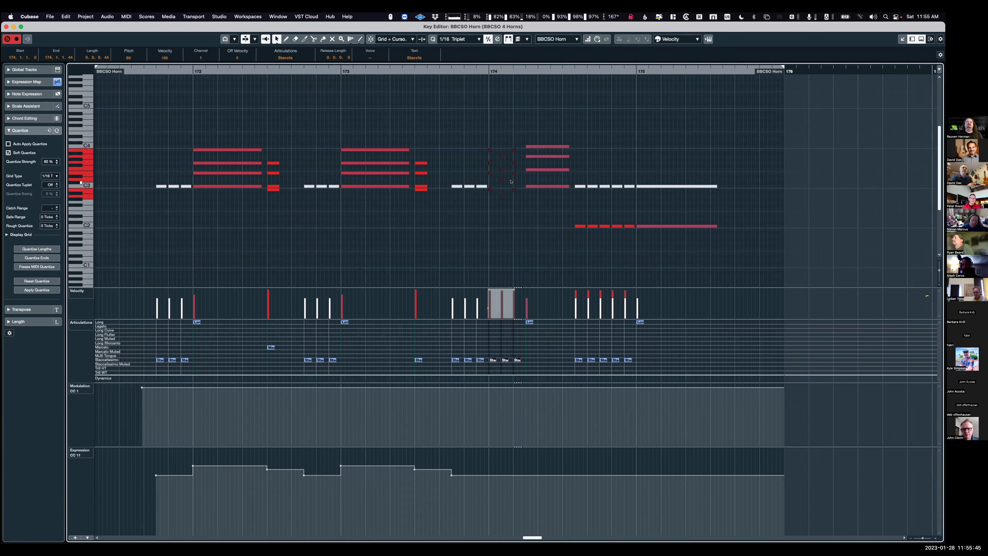
{"action": "key", "text": "super+Right"}
{"action": "left_click", "coordinate": [476, 39]}
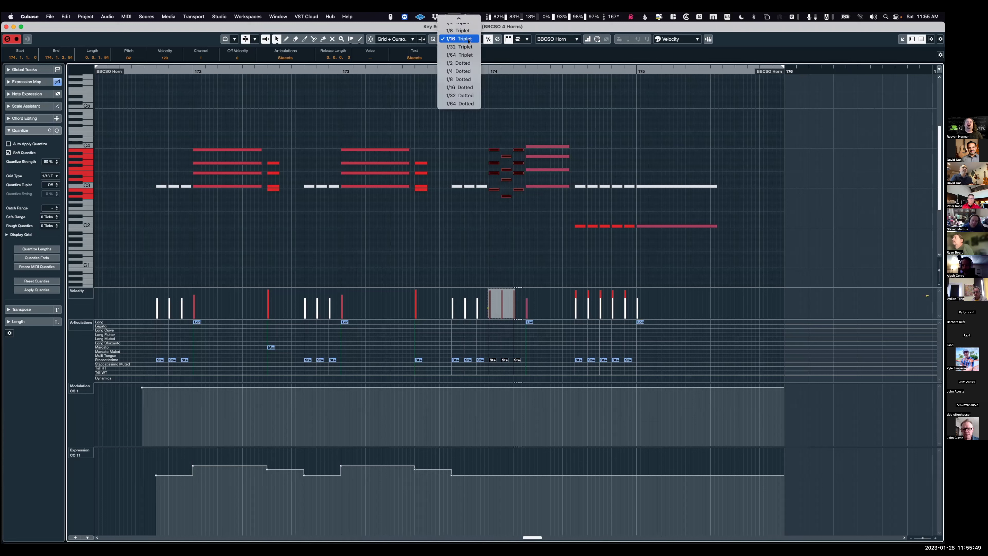
{"action": "left_click", "coordinate": [515, 57]}
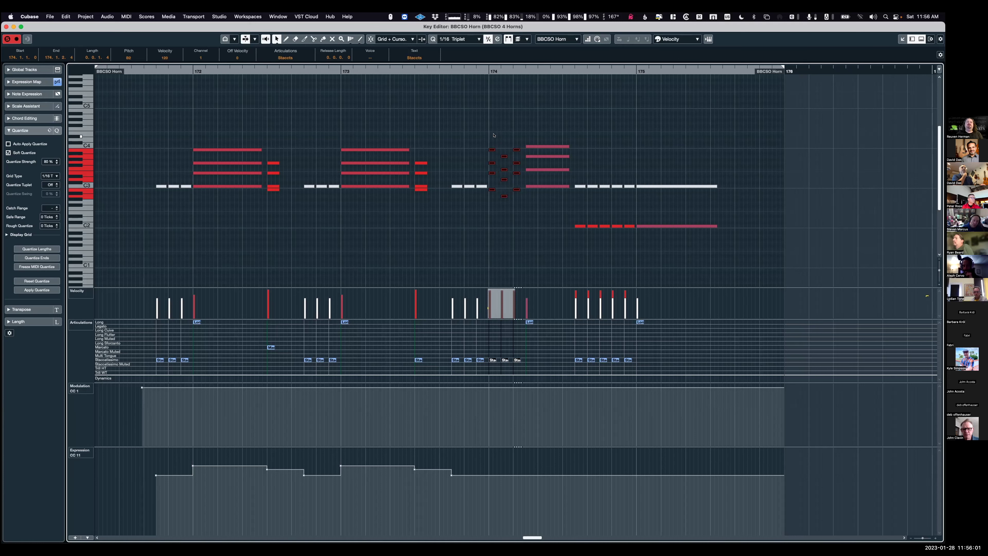
Draw curved dips in Modulation (CC 1) and Expression (CC 11) under the sustained chord in bar 174 and play the passage.
{"action": "left_click_drag", "start_coordinate": [525, 387], "coordinate": [578, 385]}
{"action": "left_click_drag", "start_coordinate": [529, 474], "coordinate": [571, 475]}
{"action": "key", "text": "space"}
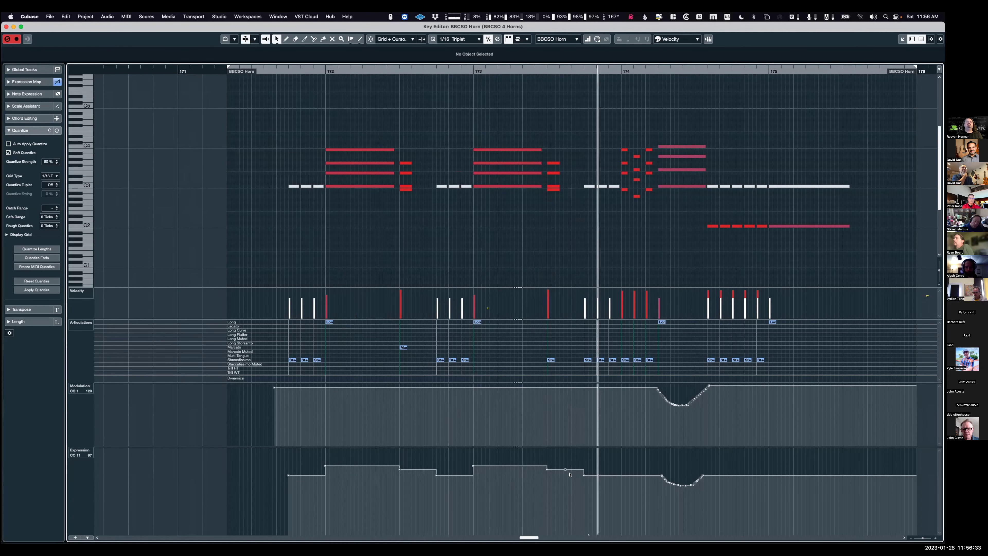
Switch to Vienna Ensemble Pro to view the BBCSO 4 Horns instrument.
{"action": "key", "text": "super+Tab"}
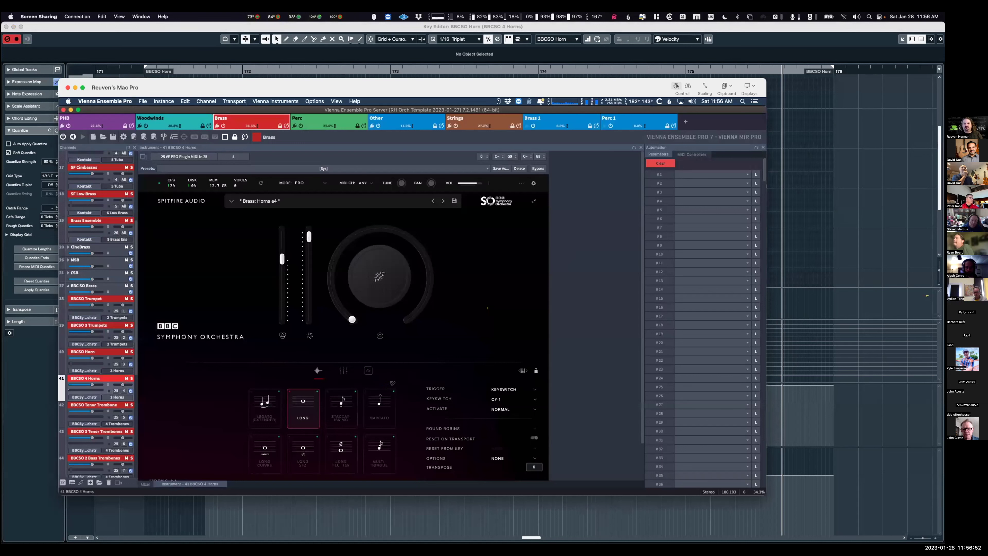